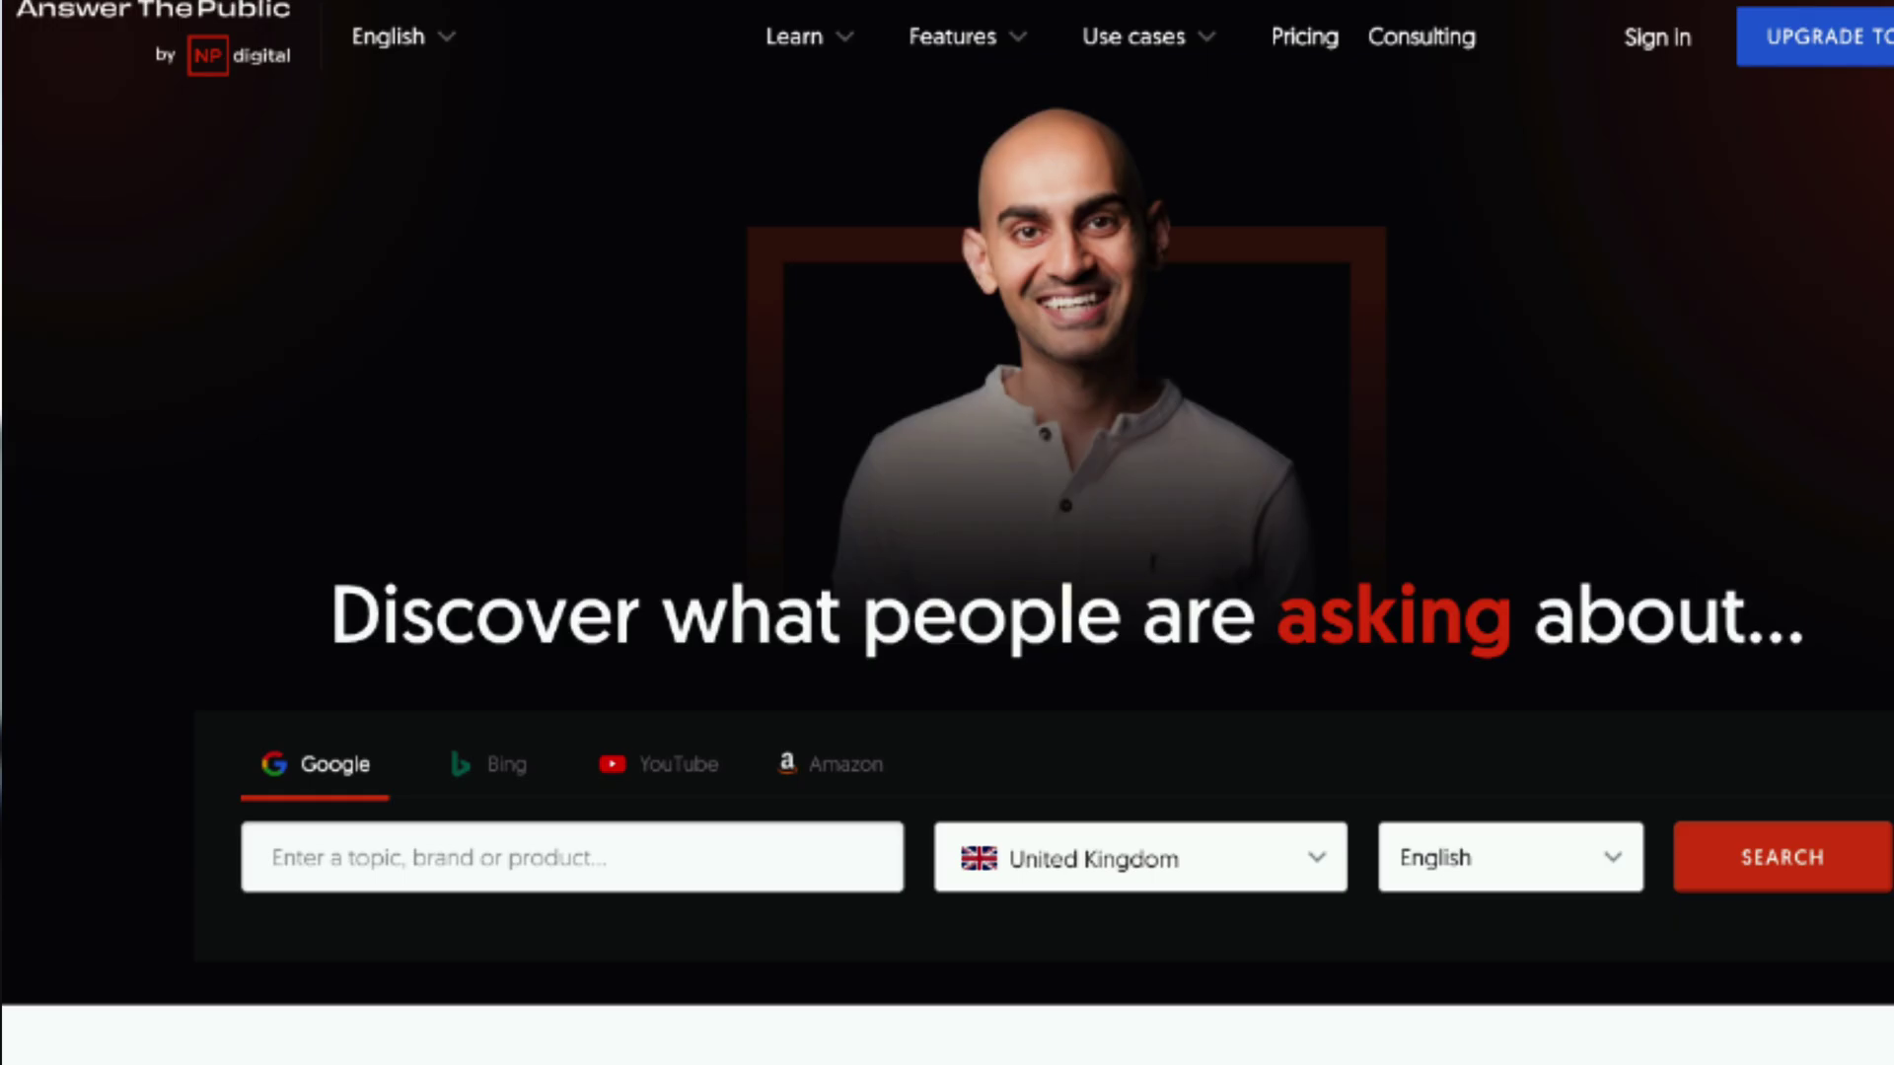
Step: Scroll down the AnswerThePublic home page to review what the keyword tool offers
{"action": "scroll", "coordinate": [947, 533], "scroll_direction": "down", "scroll_amount": 15}
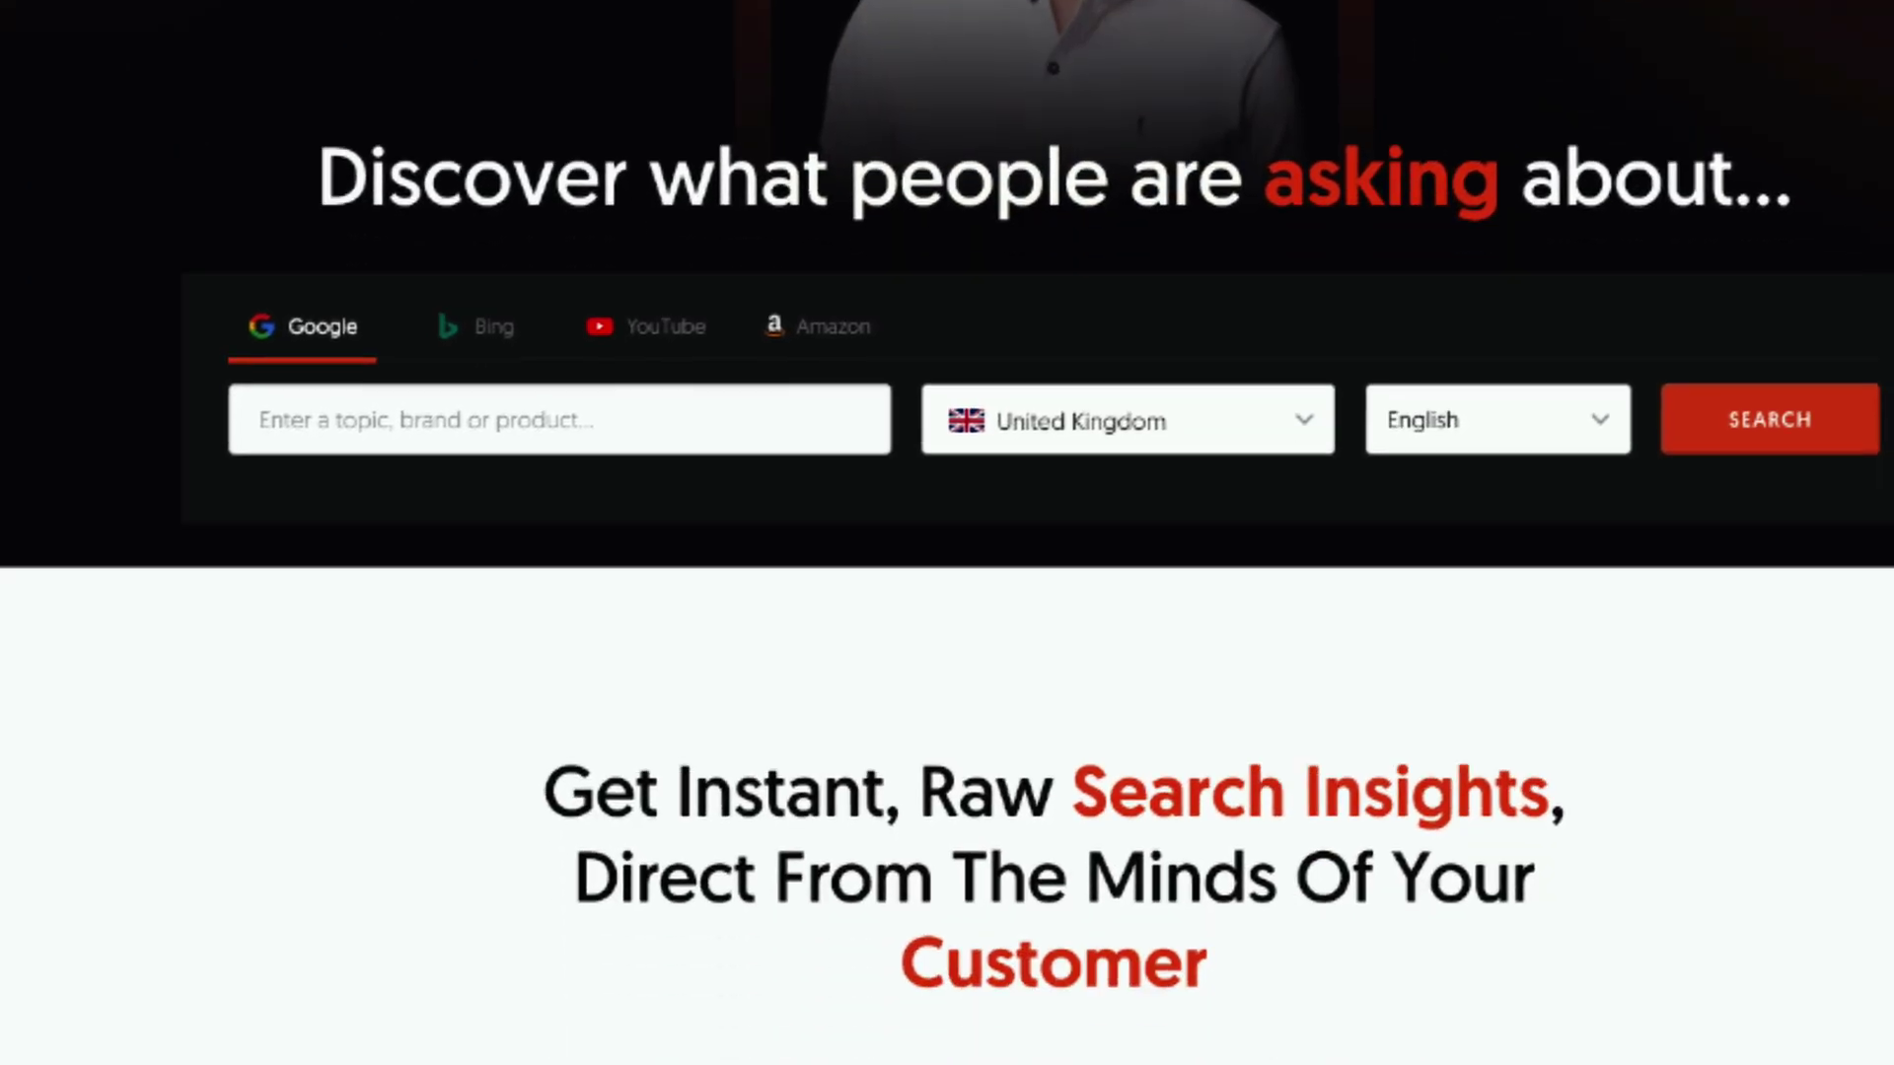
{"action": "scroll", "coordinate": [947, 532], "scroll_direction": "down", "scroll_amount": 15}
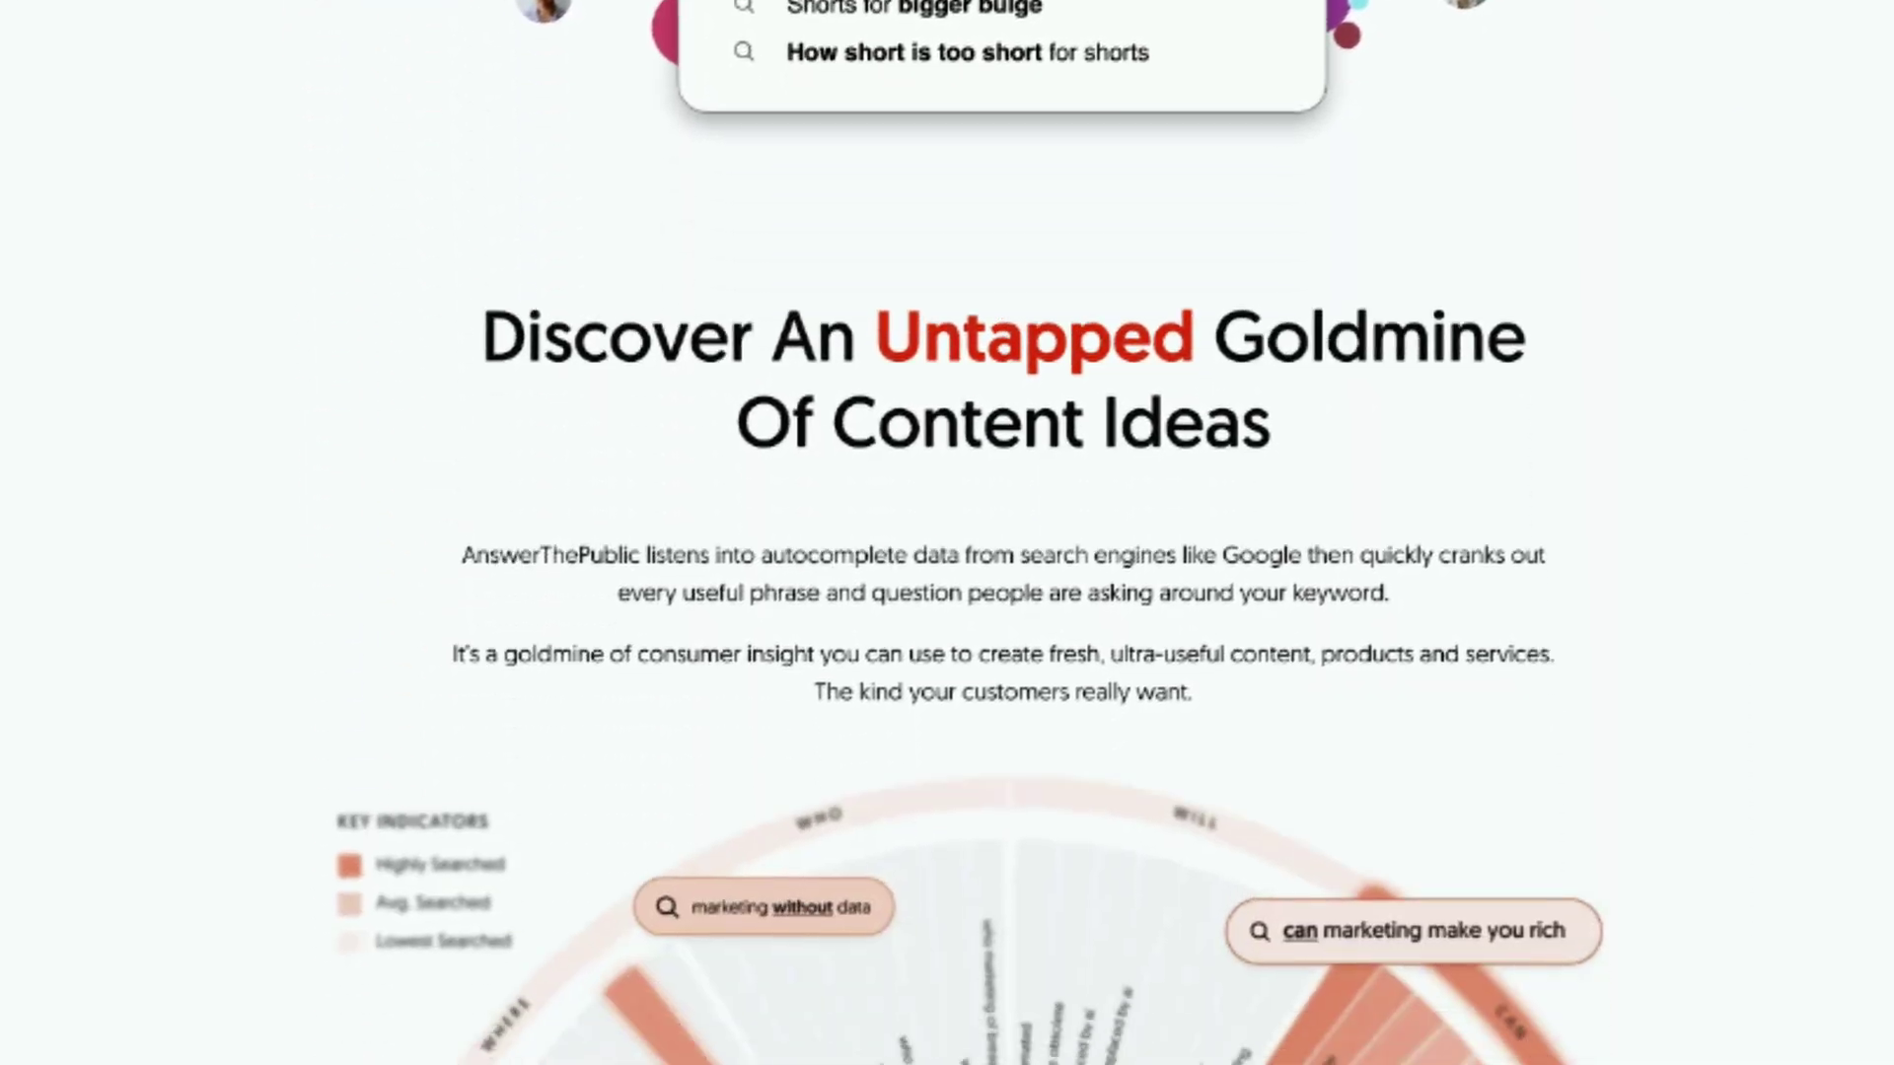
{"action": "scroll", "coordinate": [946, 533], "scroll_direction": "down", "scroll_amount": 4}
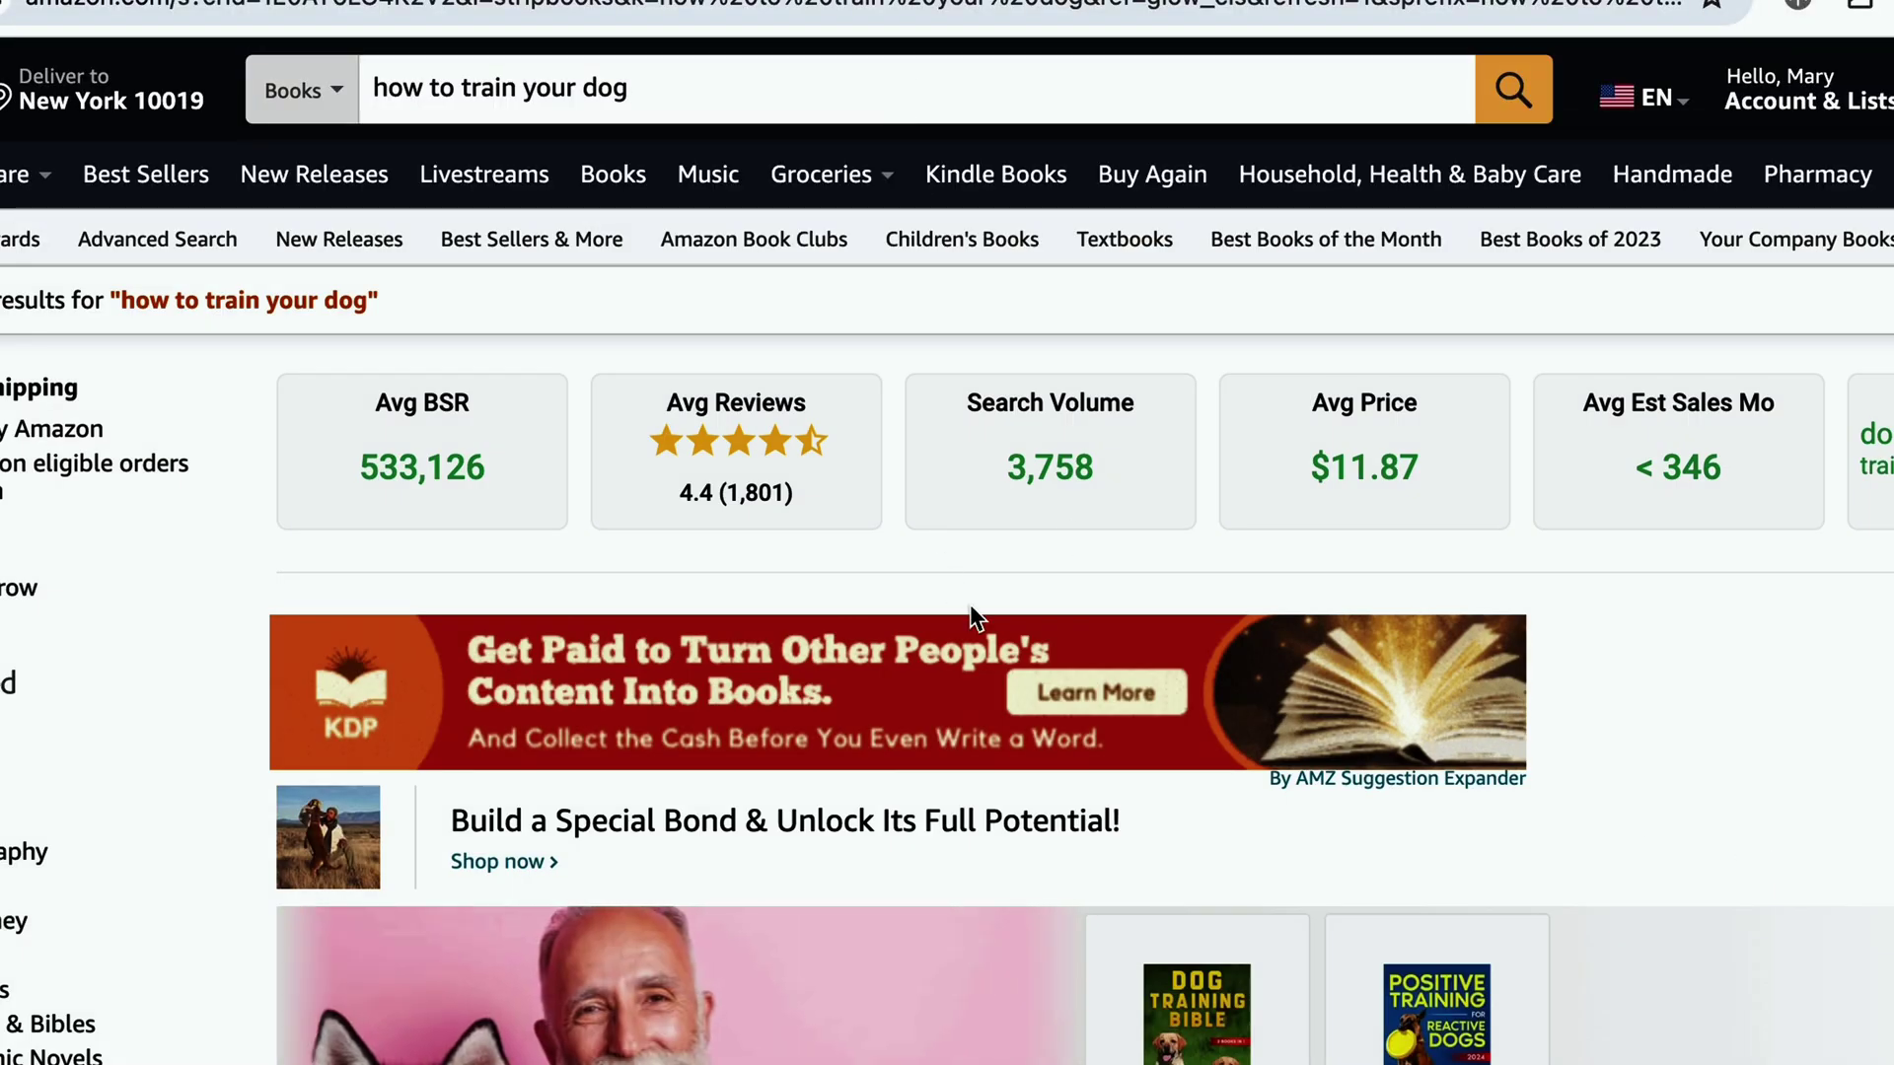
Step: Scroll through the 'how to train your dog' book results, comparing their best seller ranks
{"action": "scroll", "coordinate": [1002, 697], "scroll_direction": "down", "scroll_amount": 8}
{"action": "scroll", "coordinate": [1003, 698], "scroll_direction": "up", "scroll_amount": 2}
{"action": "scroll", "coordinate": [1001, 697], "scroll_direction": "down", "scroll_amount": 3}
{"action": "scroll", "coordinate": [1002, 697], "scroll_direction": "down", "scroll_amount": 10}
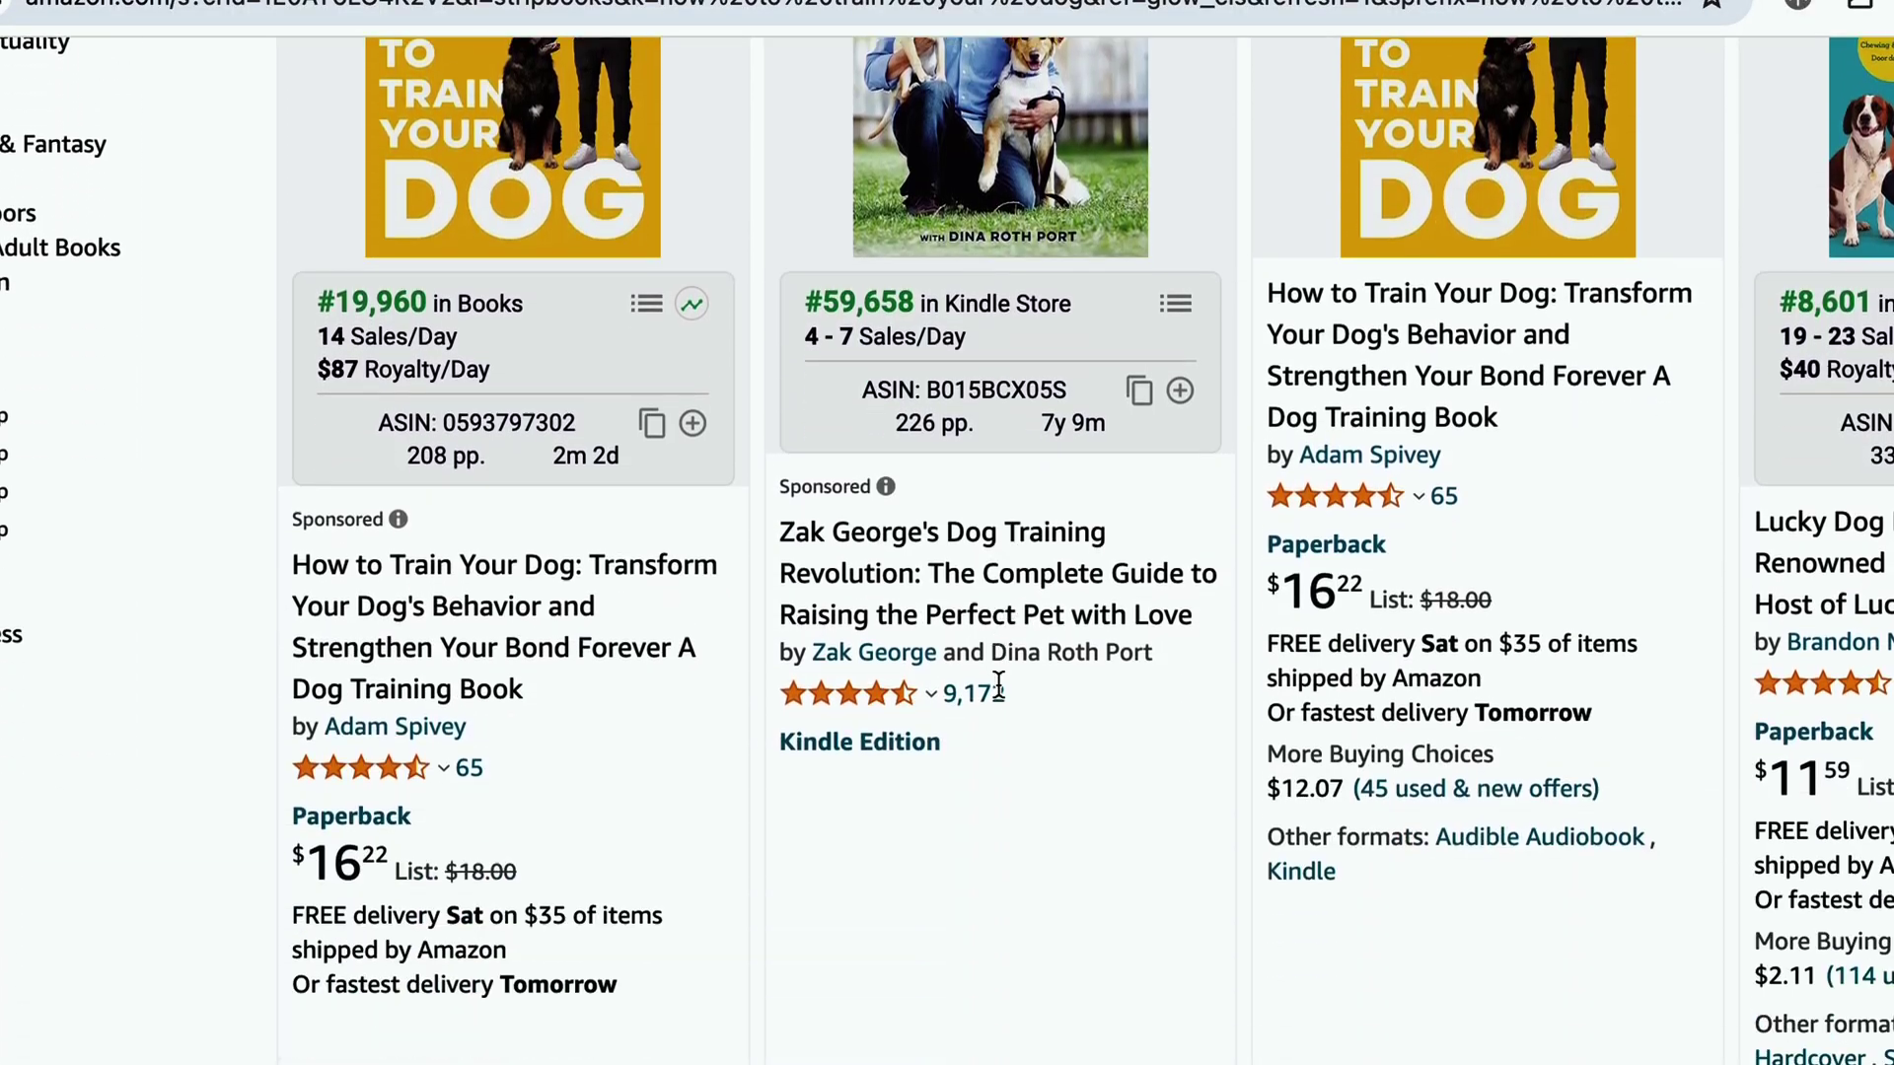
{"action": "scroll", "coordinate": [998, 681], "scroll_direction": "down", "scroll_amount": 13}
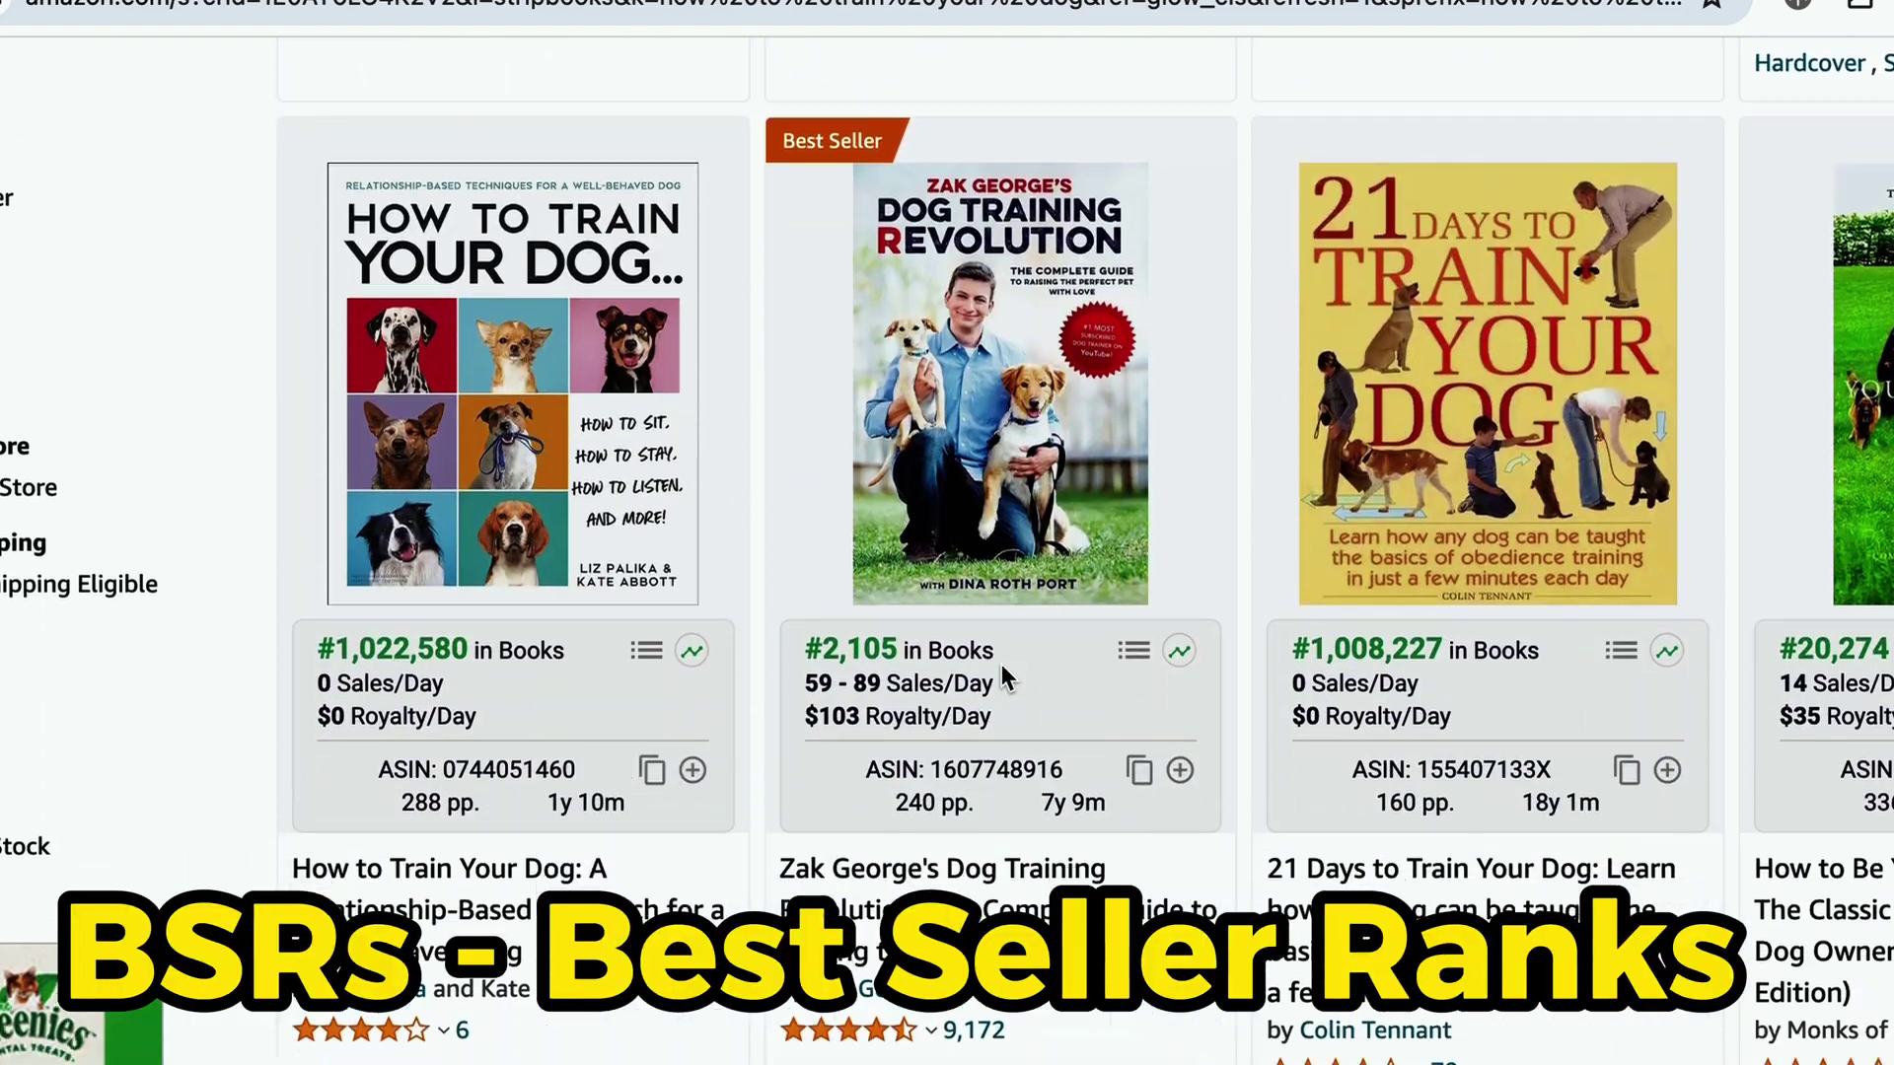
{"action": "scroll", "coordinate": [1002, 663], "scroll_direction": "down", "scroll_amount": 5}
{"action": "scroll", "coordinate": [1002, 663], "scroll_direction": "up", "scroll_amount": 9}
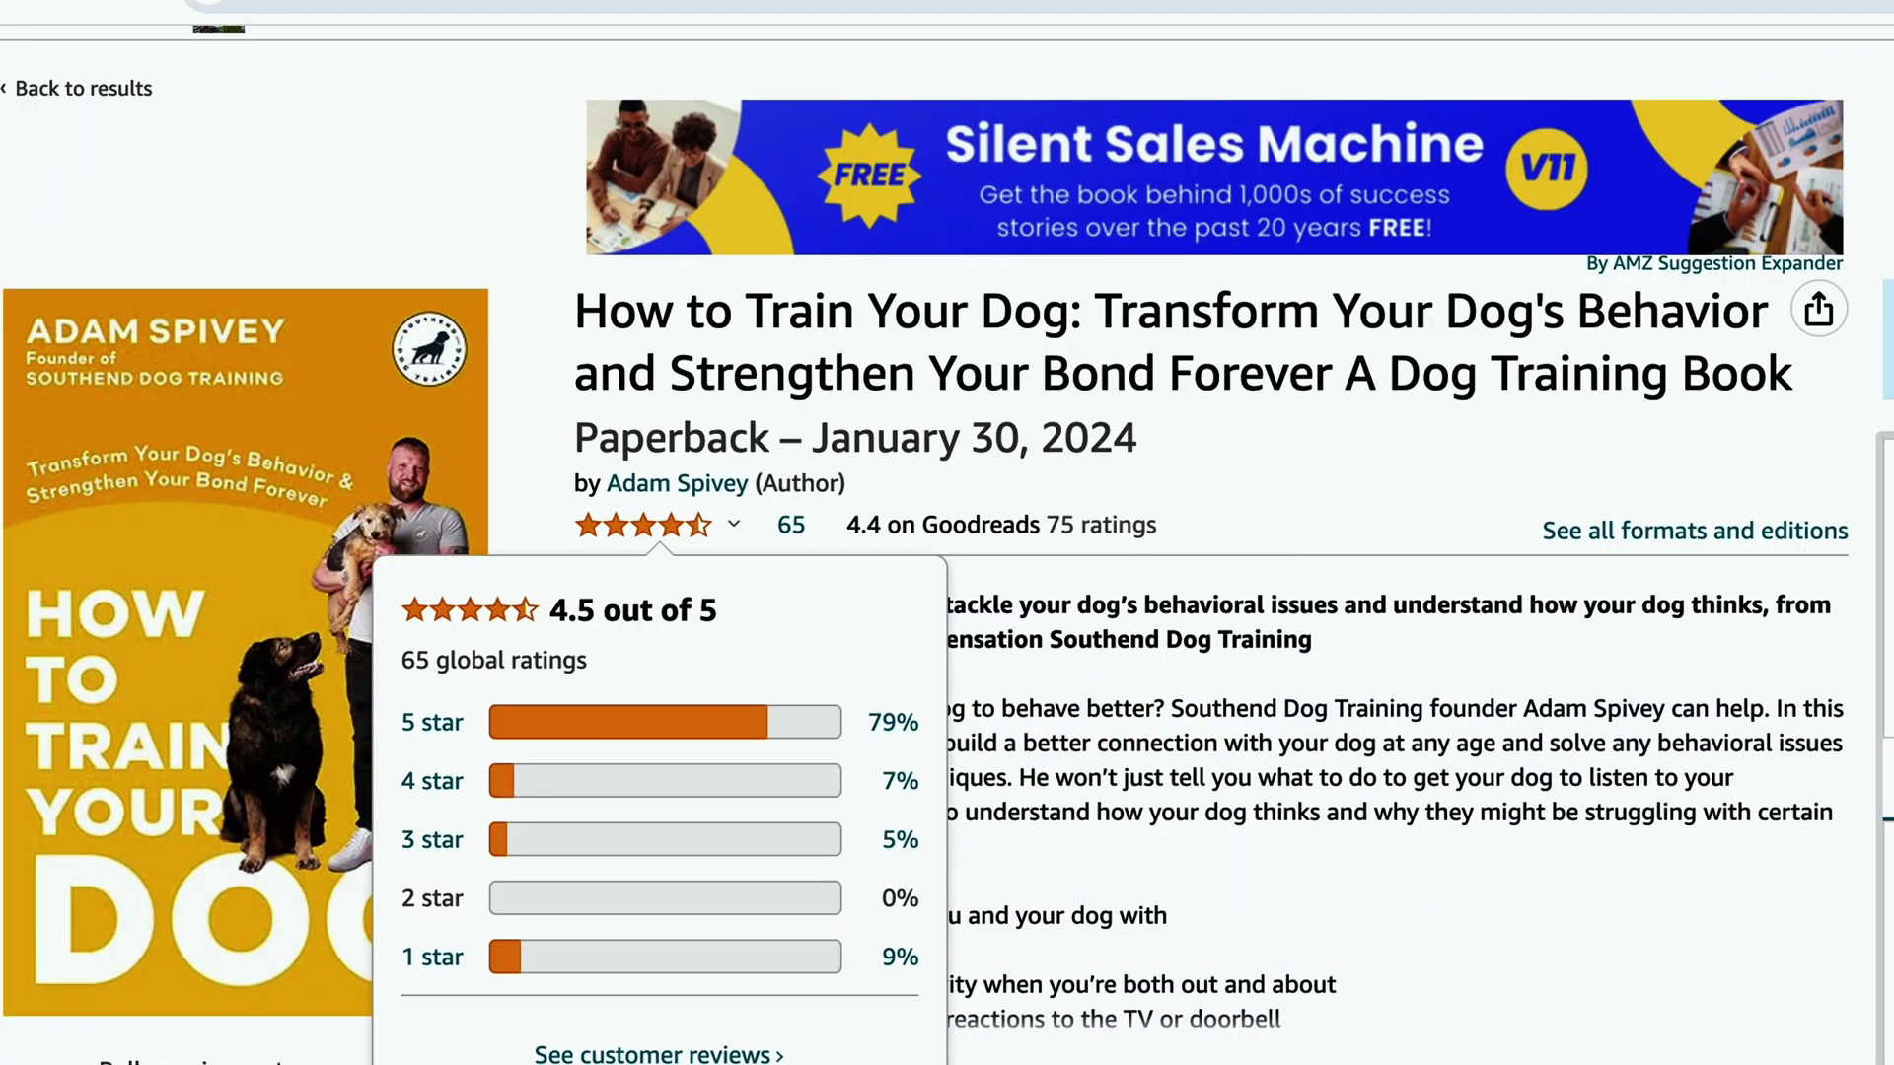
{"action": "scroll", "coordinate": [865, 710], "scroll_direction": "down", "scroll_amount": 2}
Step: Expand one book's full description and read down to its customer reviews
{"action": "left_click", "coordinate": [646, 902]}
{"action": "scroll", "coordinate": [646, 902], "scroll_direction": "down", "scroll_amount": 2}
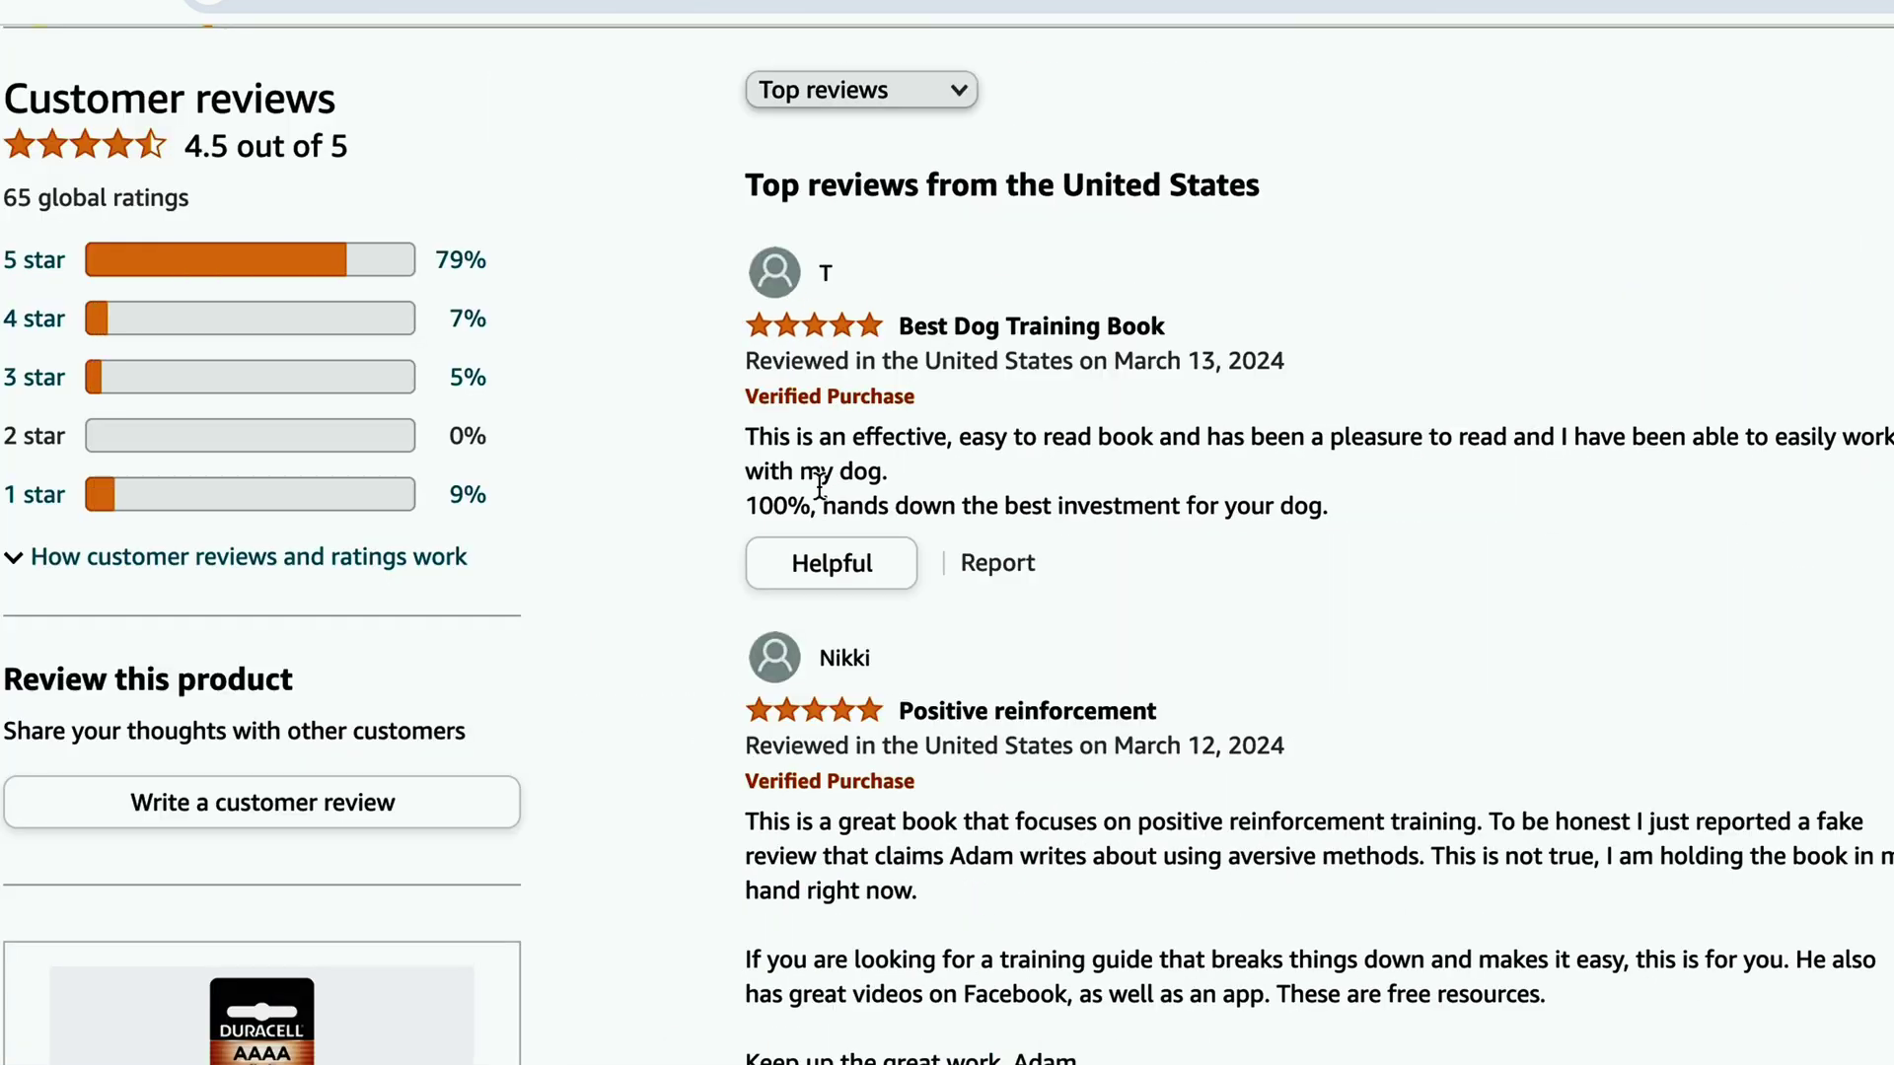
{"action": "scroll", "coordinate": [790, 499], "scroll_direction": "down", "scroll_amount": 10}
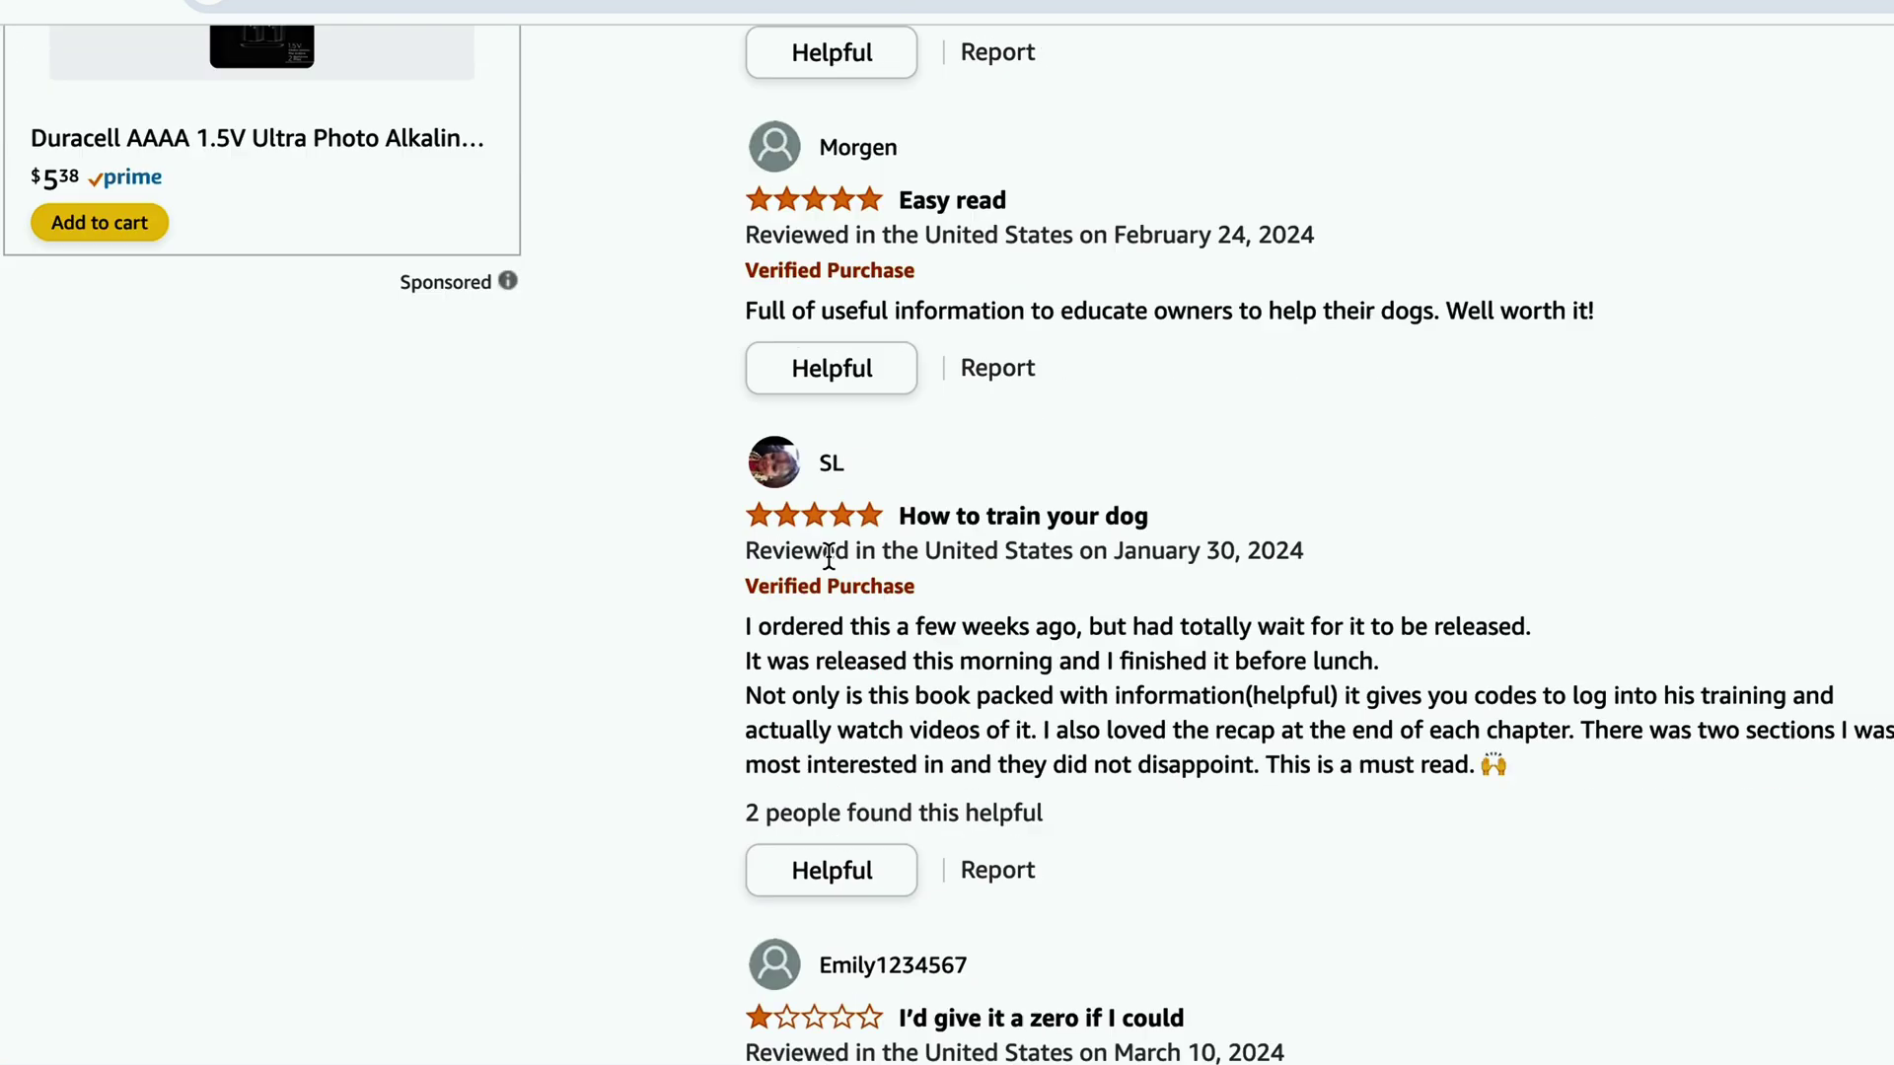
{"action": "scroll", "coordinate": [831, 572], "scroll_direction": "up", "scroll_amount": 8}
{"action": "scroll", "coordinate": [832, 592], "scroll_direction": "down", "scroll_amount": 7}
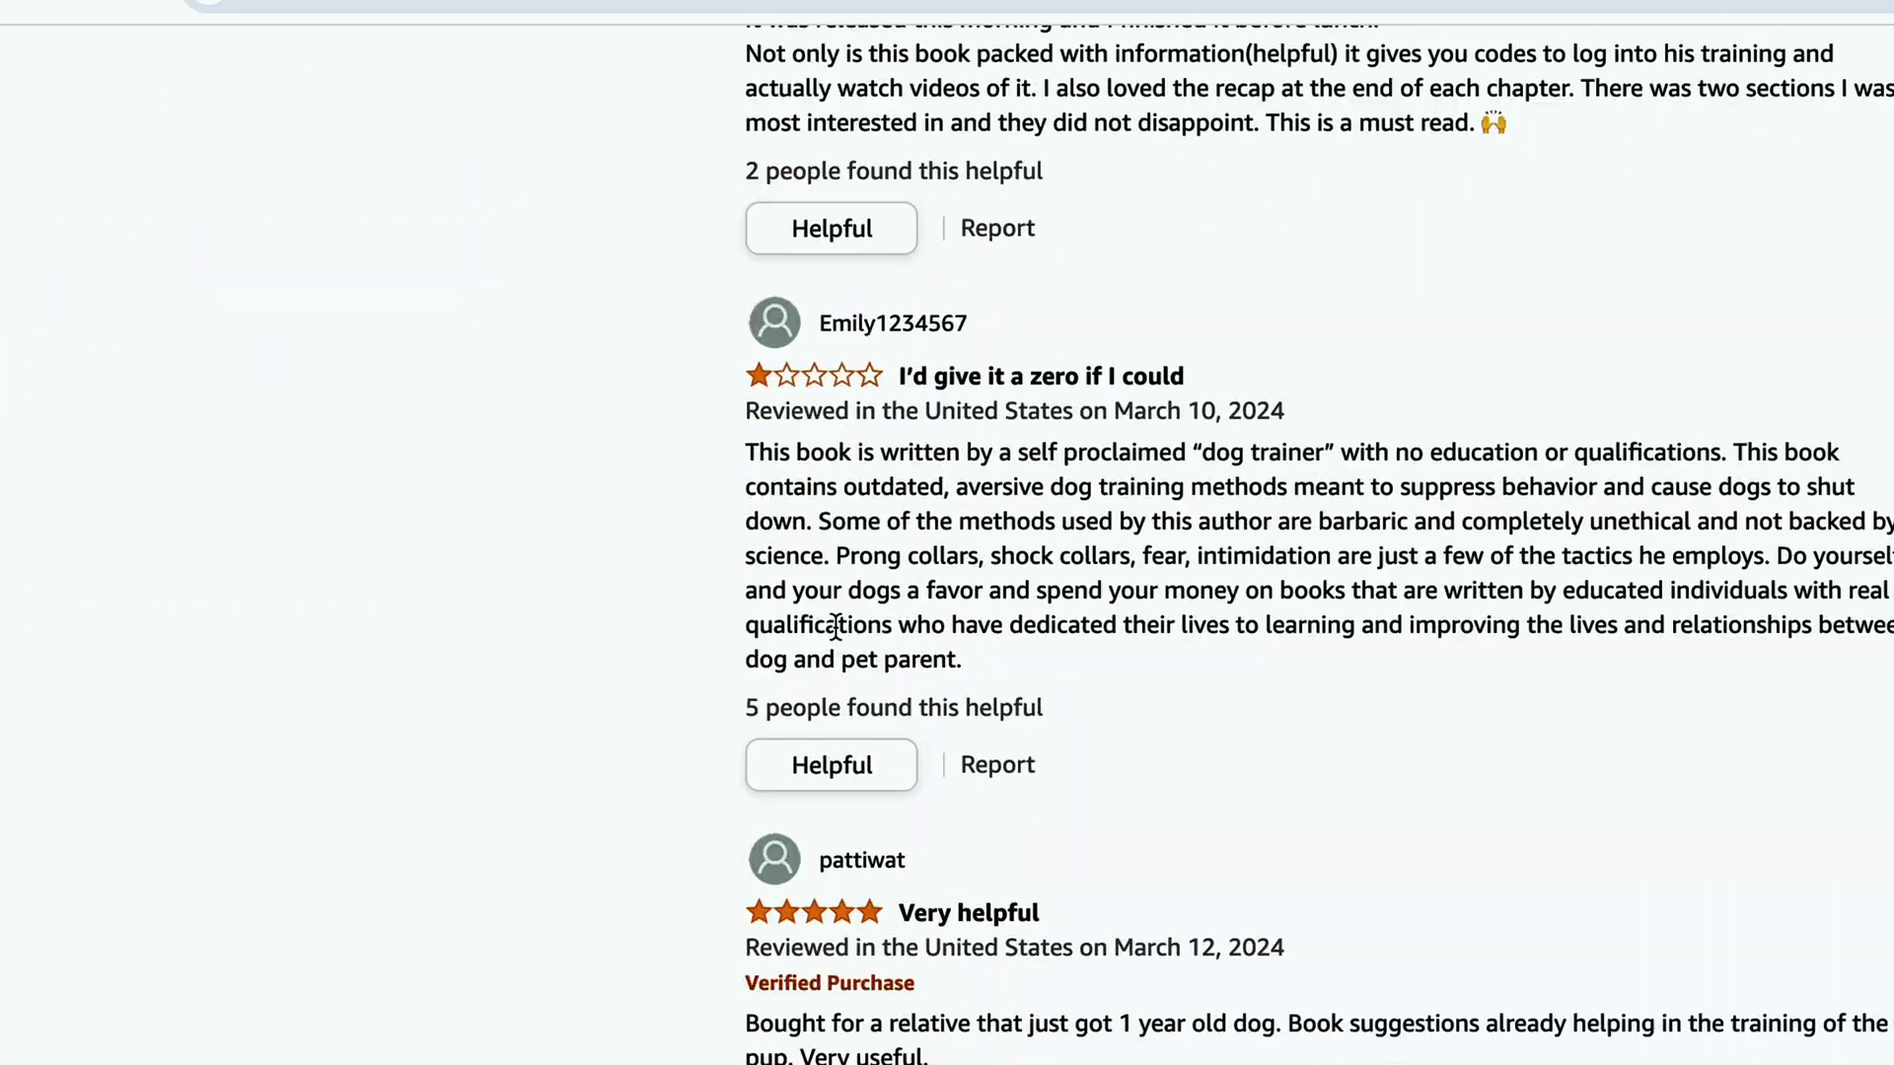
{"action": "scroll", "coordinate": [833, 626], "scroll_direction": "down", "scroll_amount": 1}
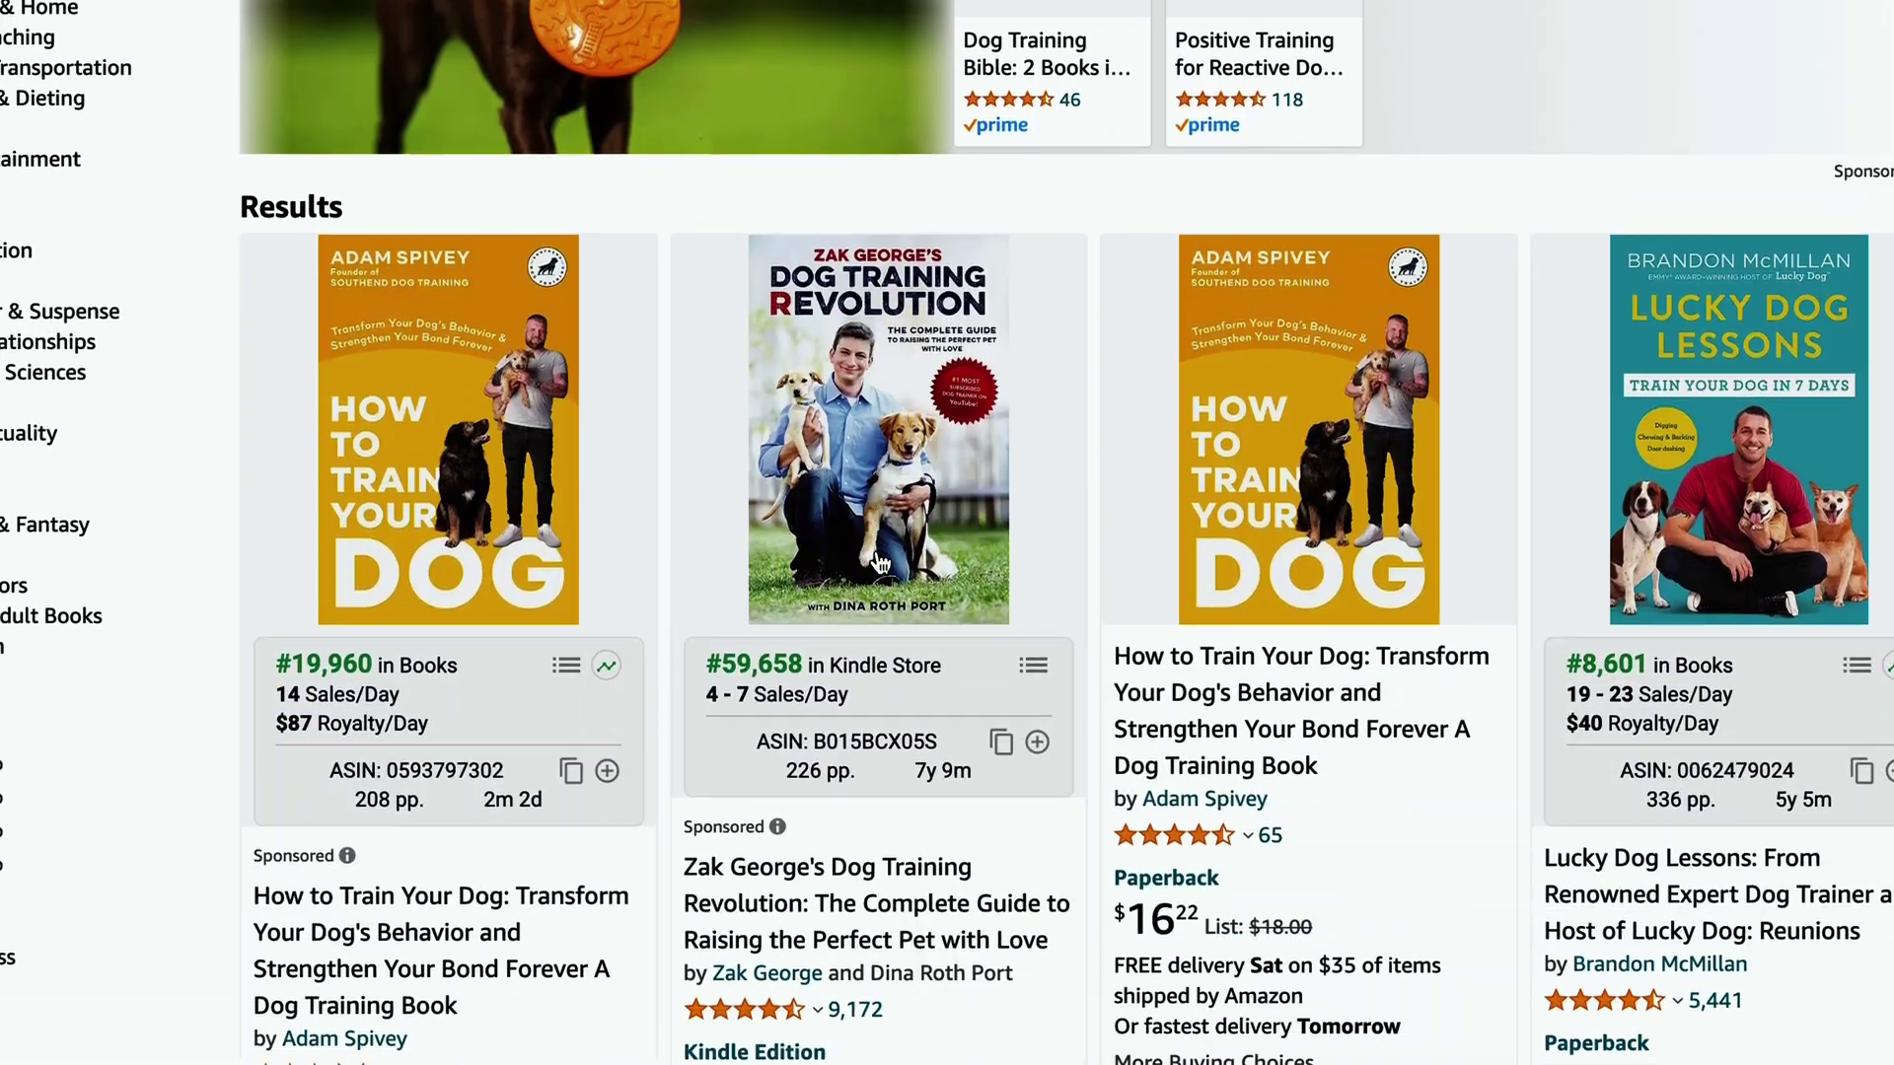
Step: Scroll through the competing dog-training book's Look Inside preview pages
{"action": "scroll", "coordinate": [878, 559], "scroll_direction": "down", "scroll_amount": 5}
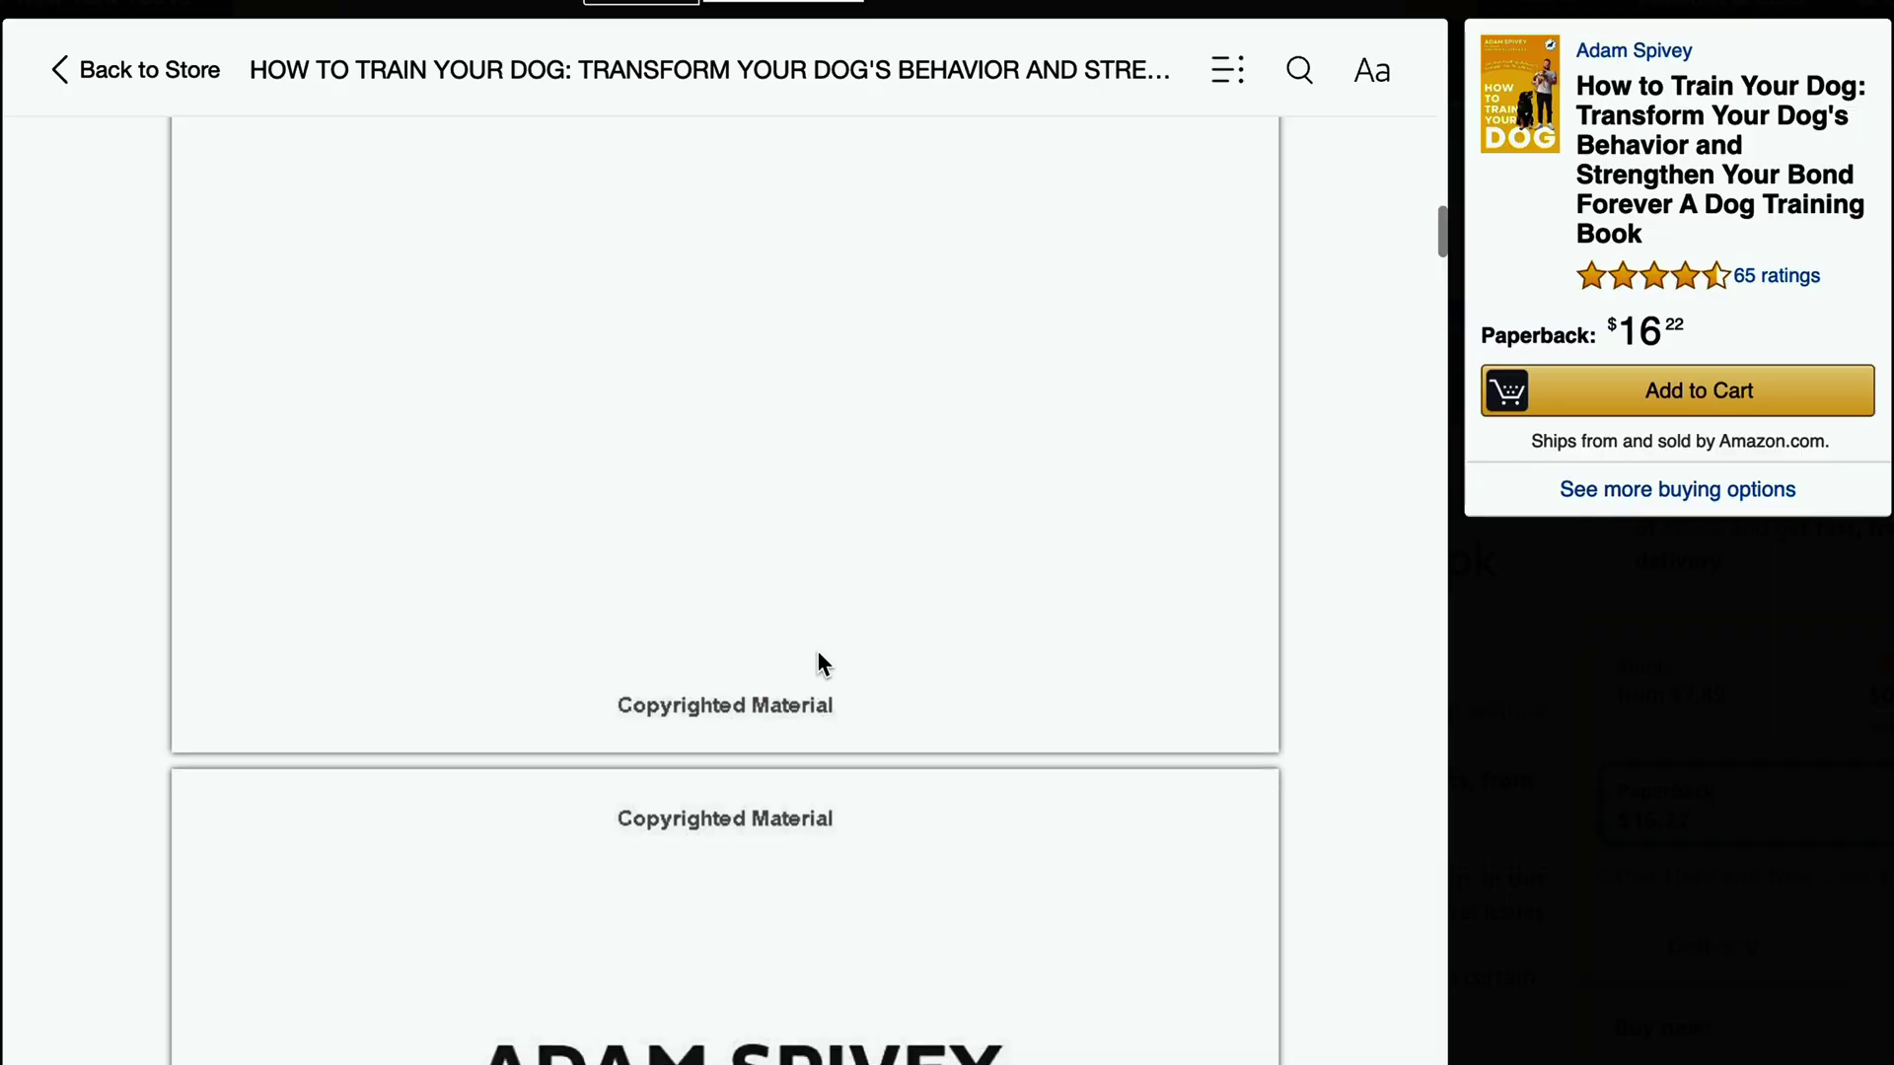
{"action": "scroll", "coordinate": [818, 654], "scroll_direction": "down", "scroll_amount": 15}
{"action": "scroll", "coordinate": [820, 663], "scroll_direction": "down", "scroll_amount": 20}
{"action": "scroll", "coordinate": [819, 656], "scroll_direction": "down", "scroll_amount": 20}
{"action": "scroll", "coordinate": [819, 658], "scroll_direction": "down", "scroll_amount": 1}
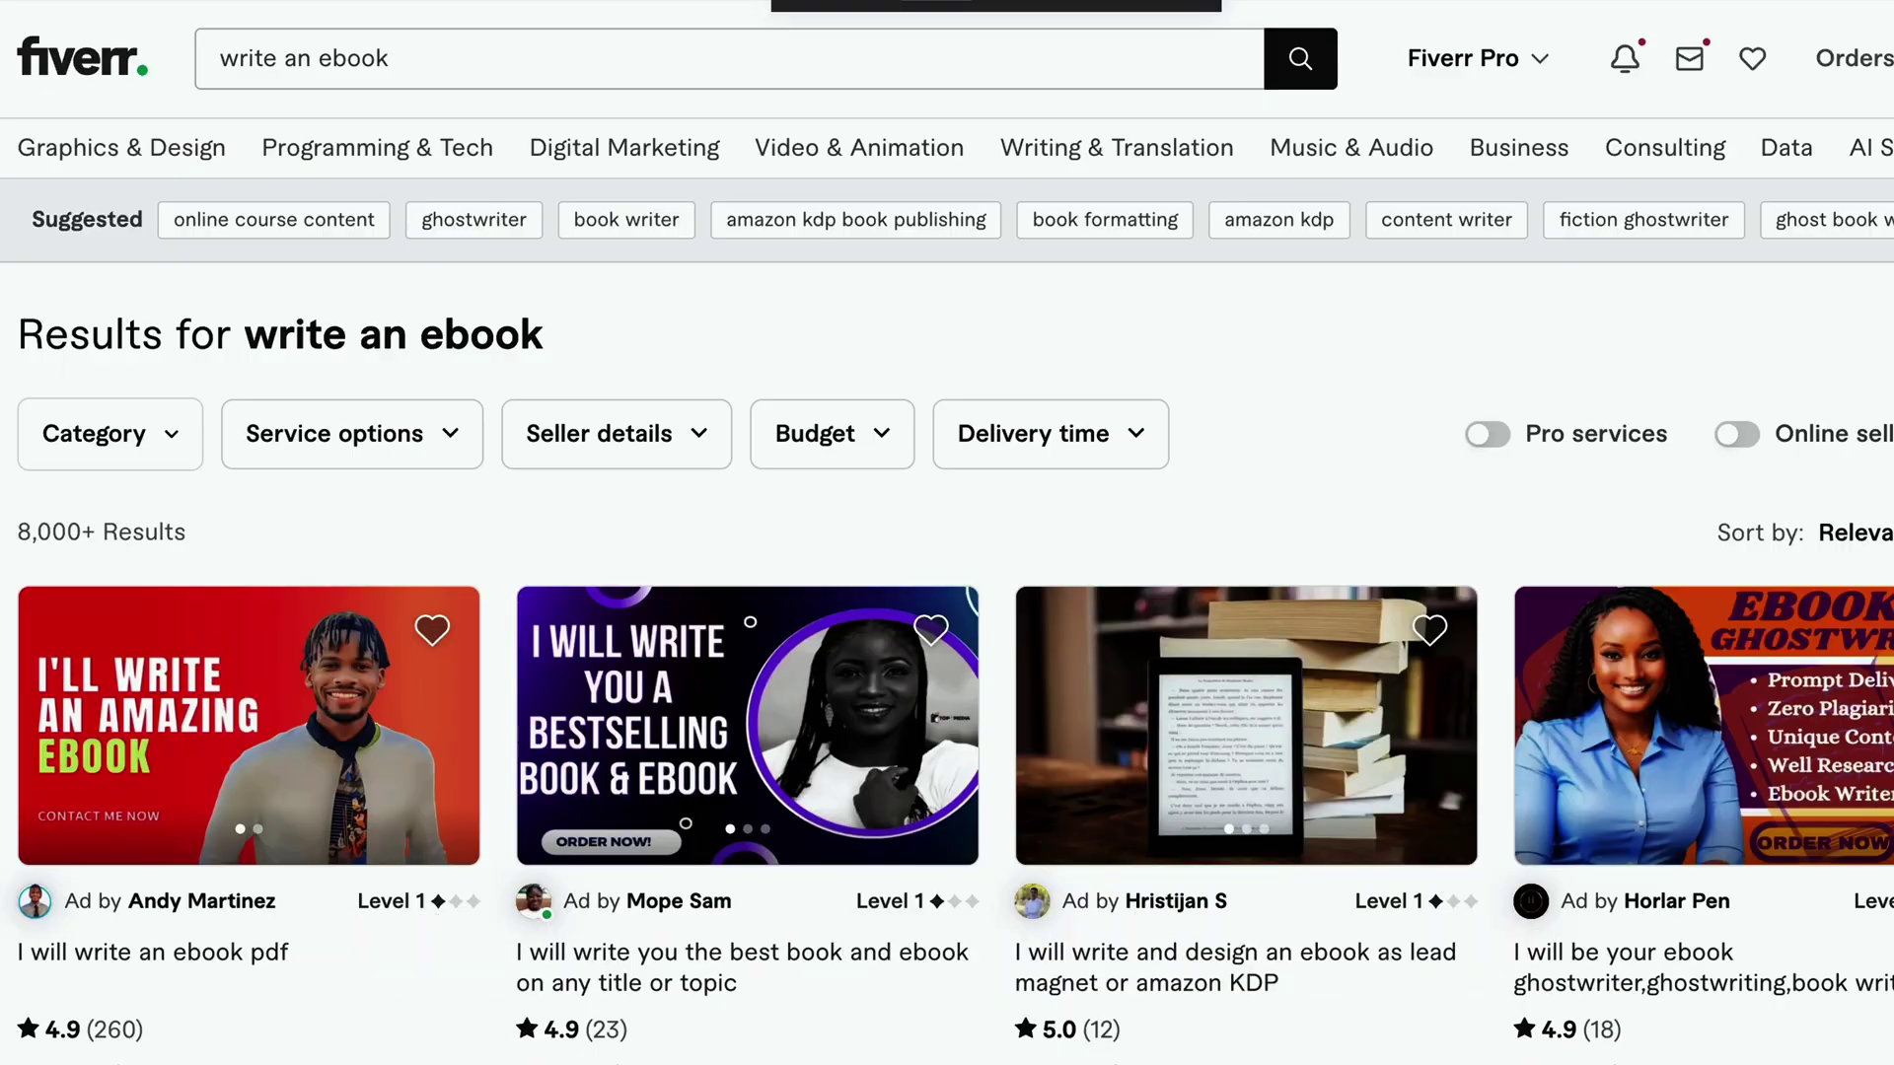
{"action": "scroll", "coordinate": [947, 533], "scroll_direction": "down", "scroll_amount": 10}
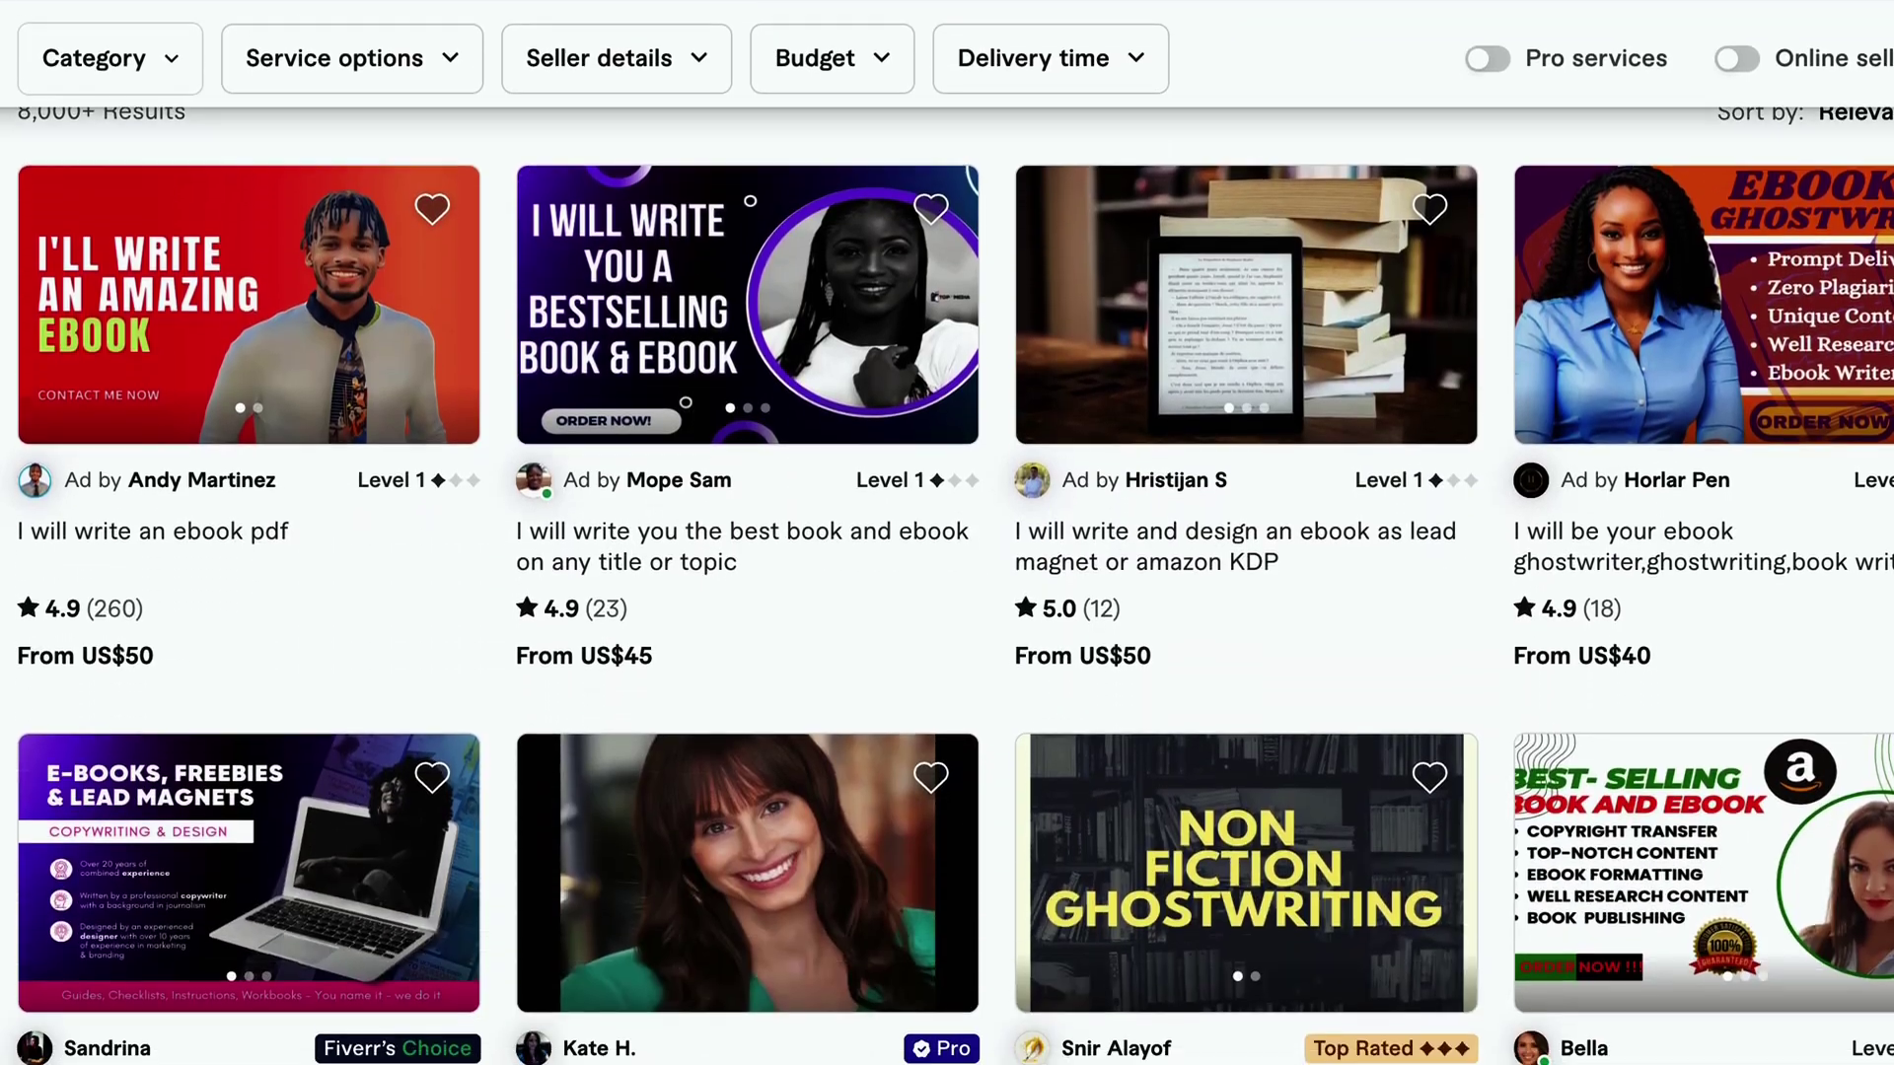
Step: Review the ebook gig's US$50 Basic package: 10 pages, 3-day delivery, 1 revision
{"action": "scroll", "coordinate": [947, 533], "scroll_direction": "down", "scroll_amount": 7}
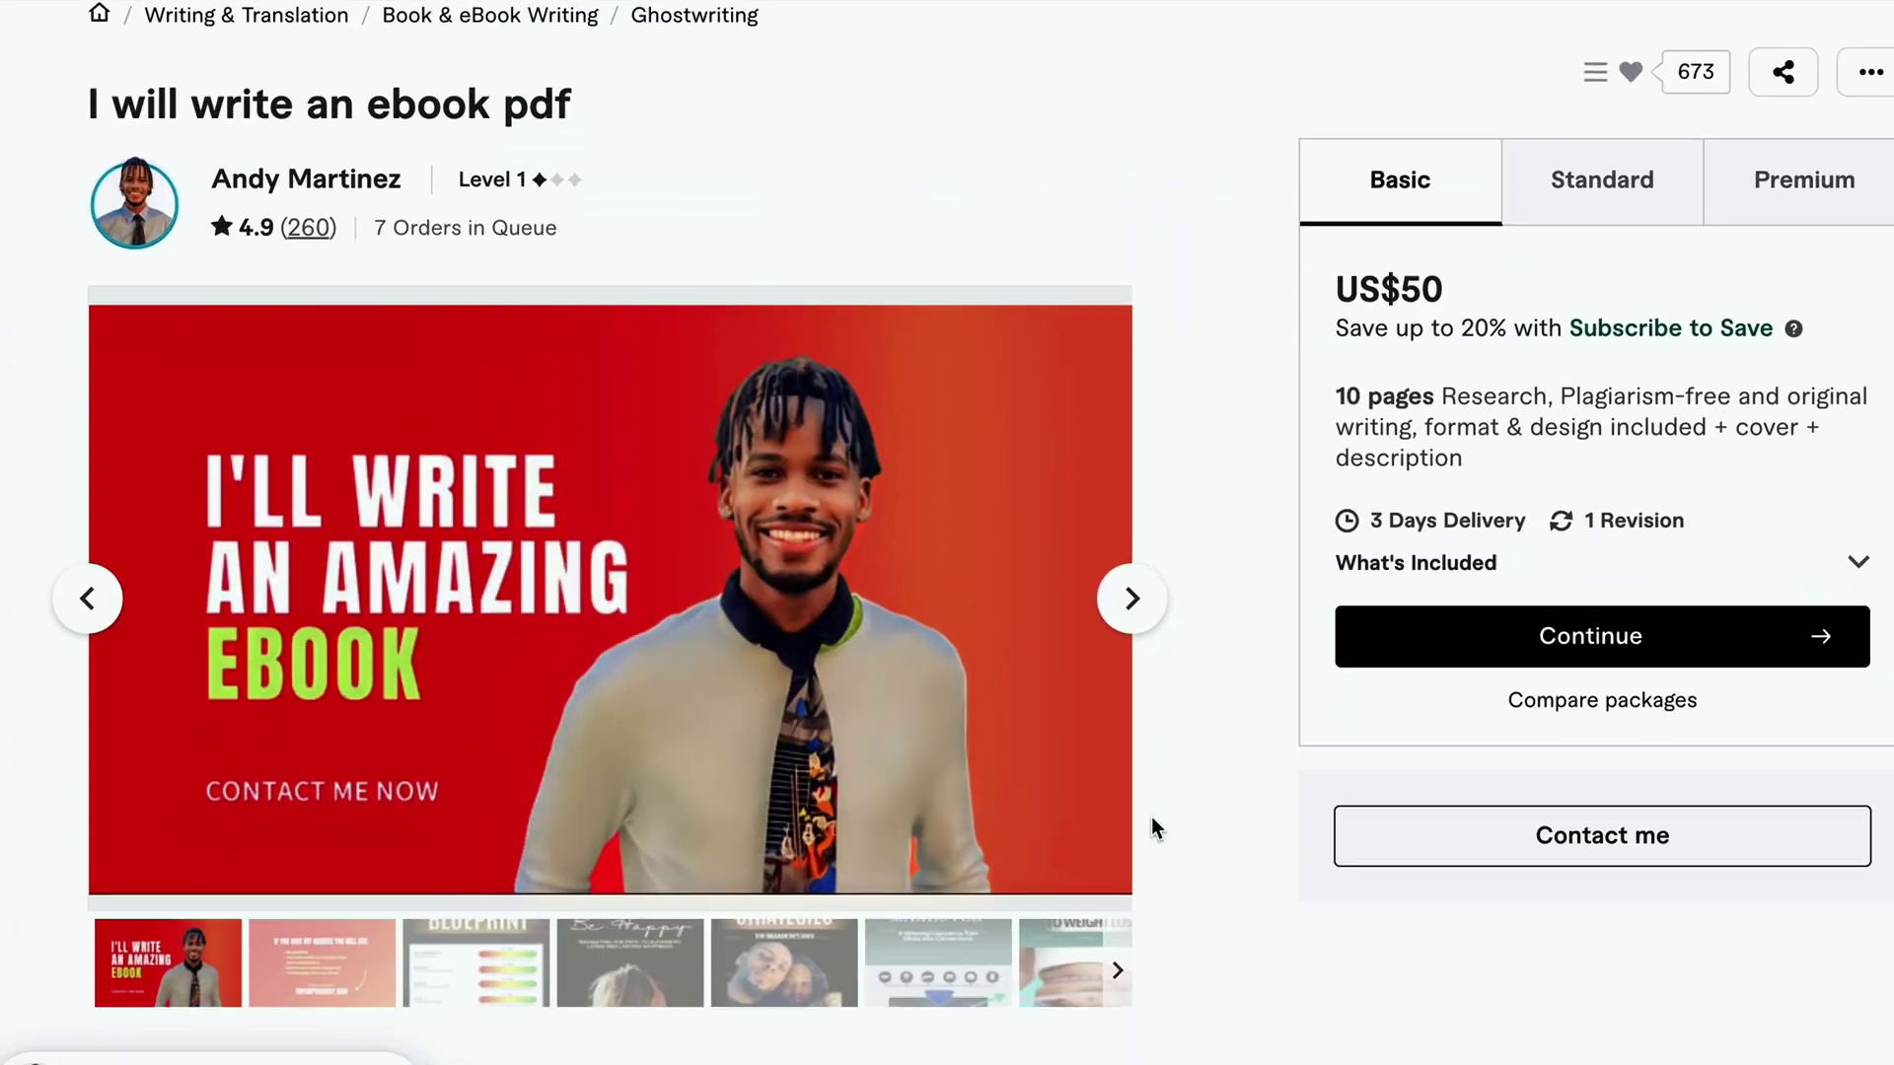
{"action": "scroll", "coordinate": [1154, 824], "scroll_direction": "down", "scroll_amount": 3}
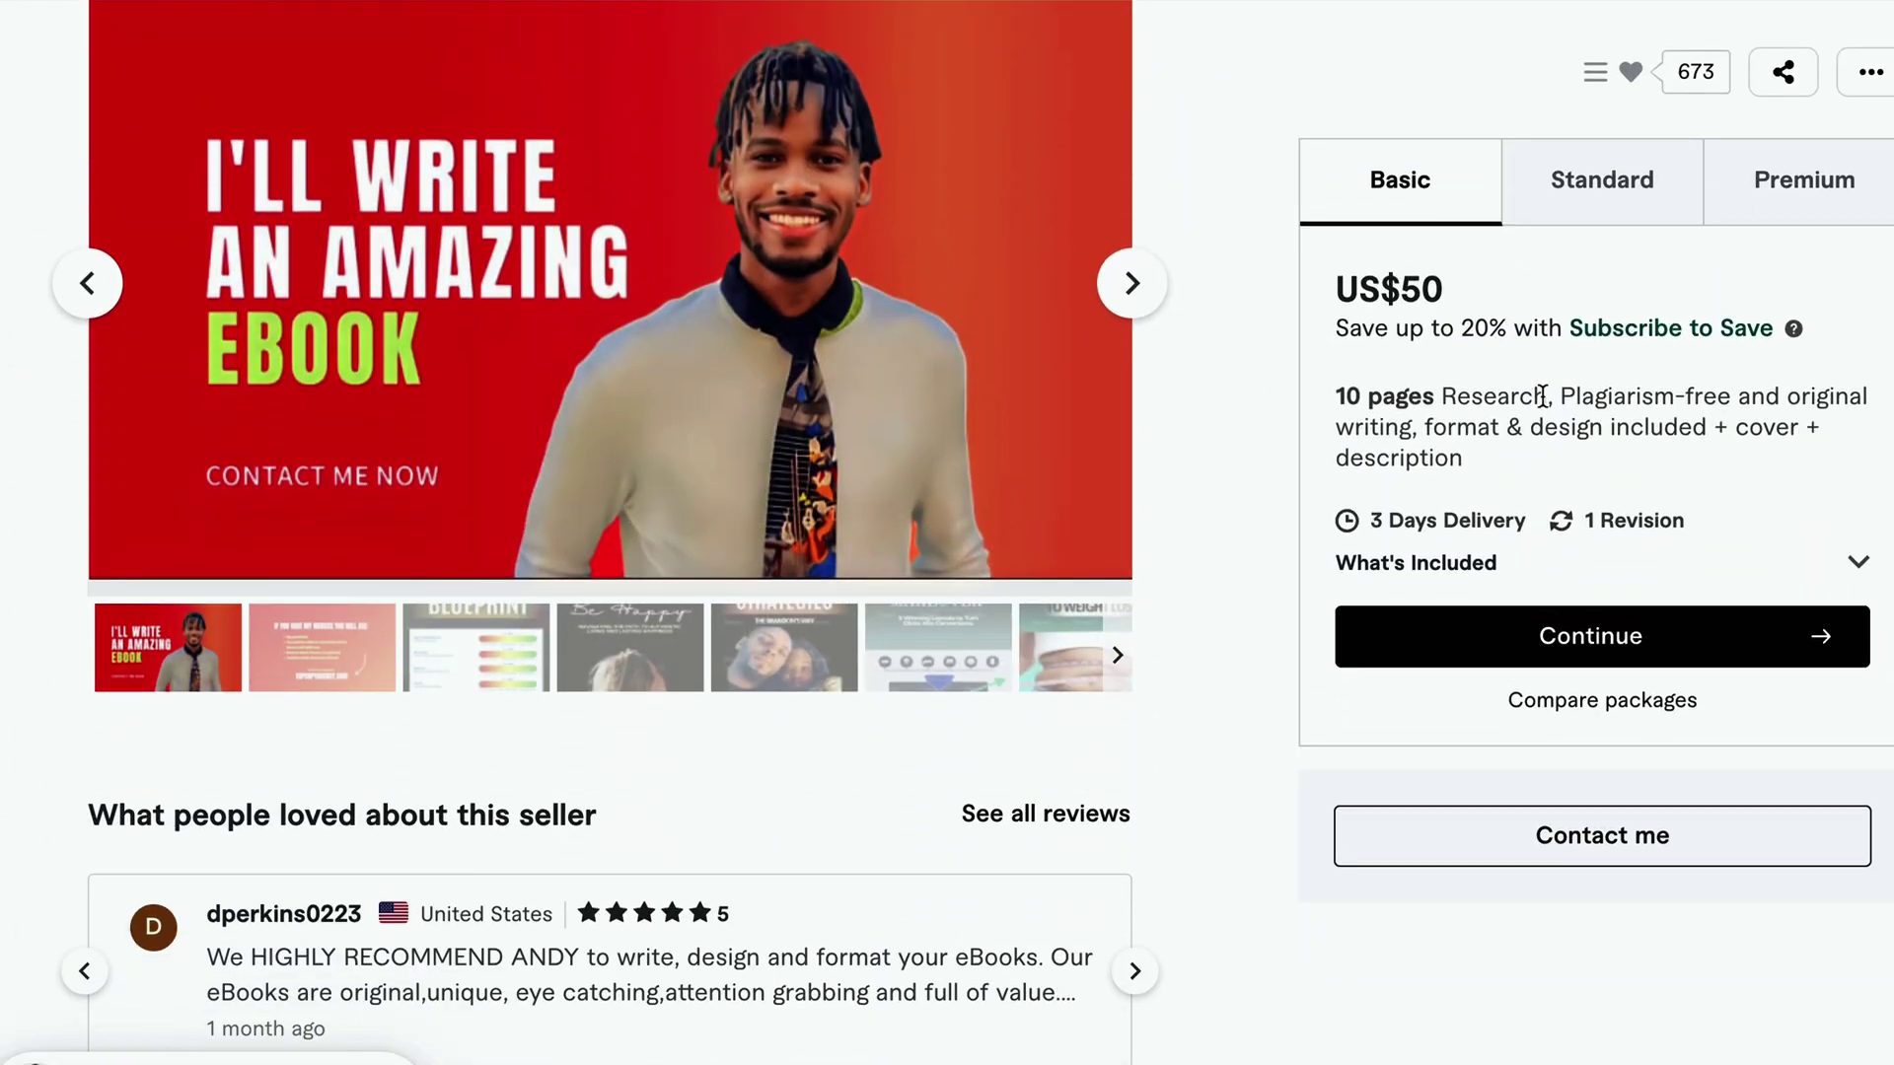
{"action": "scroll", "coordinate": [1052, 661], "scroll_direction": "down", "scroll_amount": 12}
{"action": "scroll", "coordinate": [1050, 654], "scroll_direction": "down", "scroll_amount": 9}
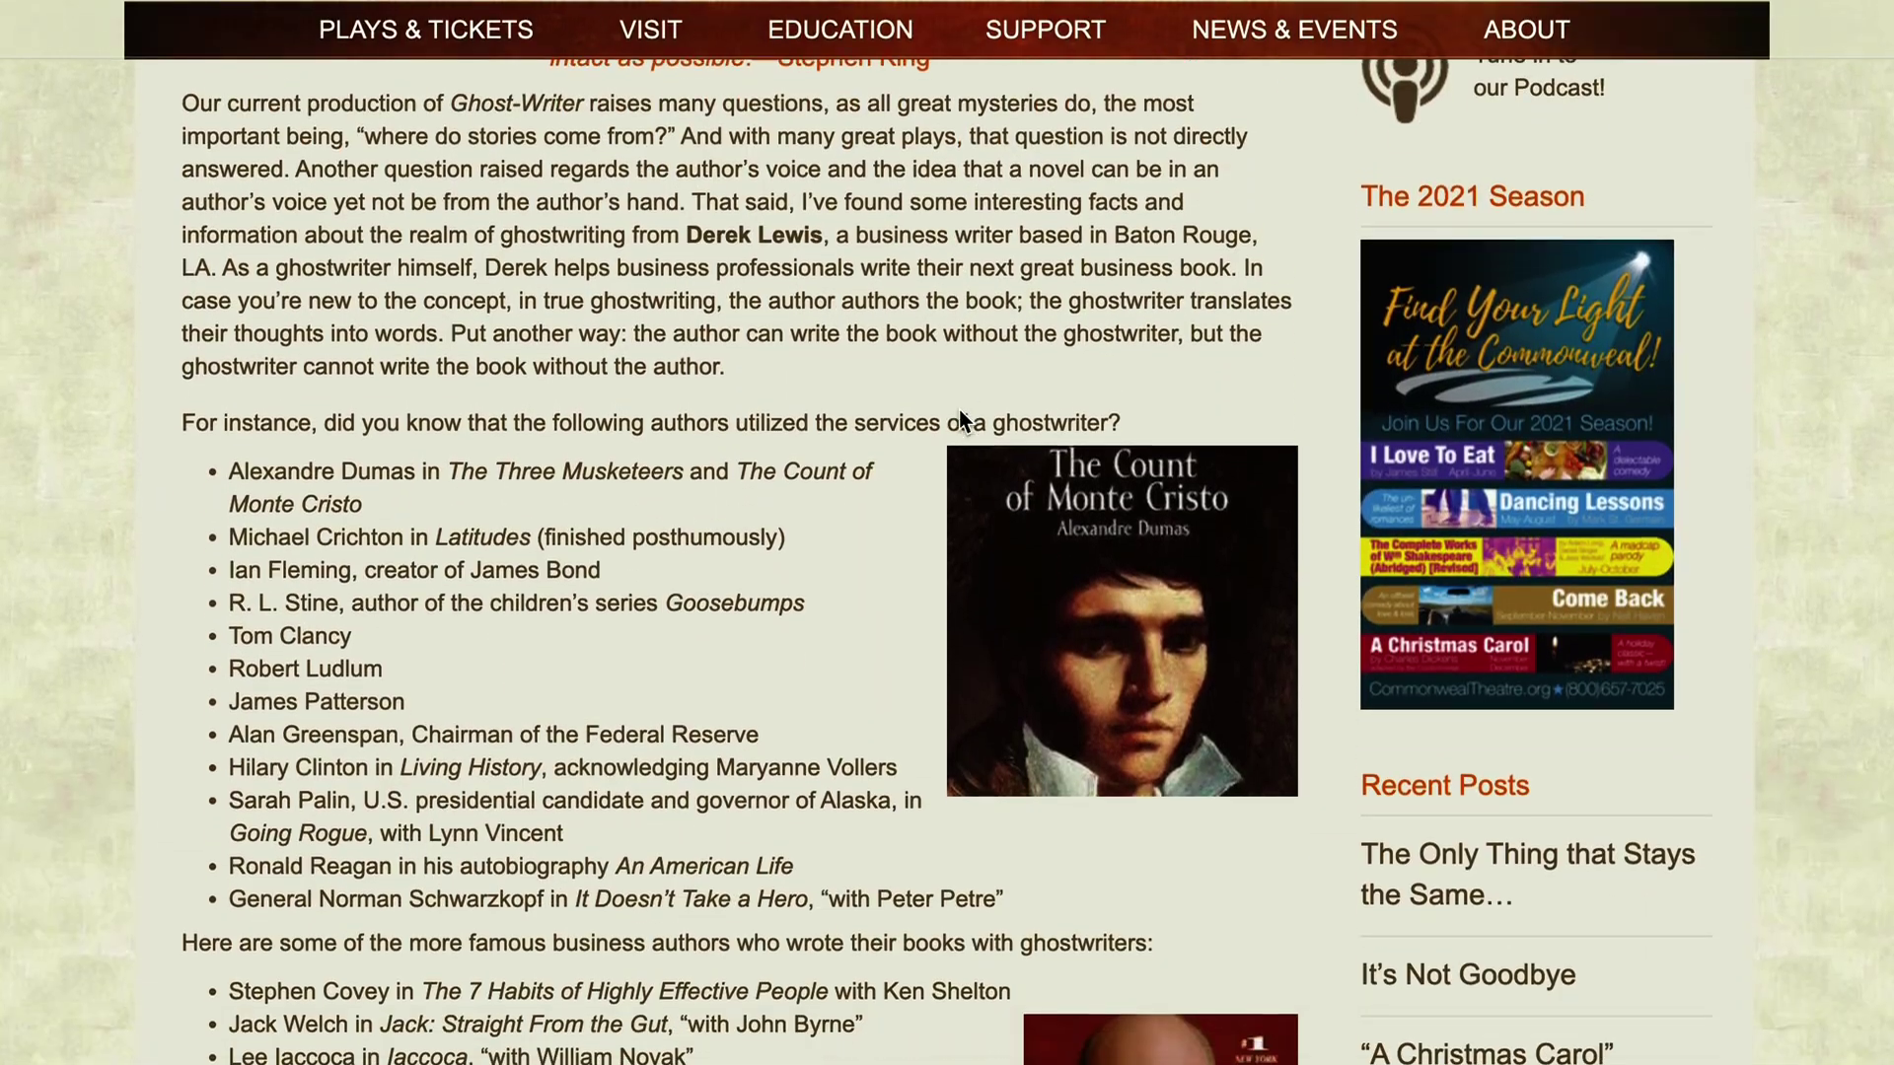
Step: Scroll down the theatre blog article on famous authors who used ghostwriters
{"action": "scroll", "coordinate": [961, 420], "scroll_direction": "down", "scroll_amount": 5}
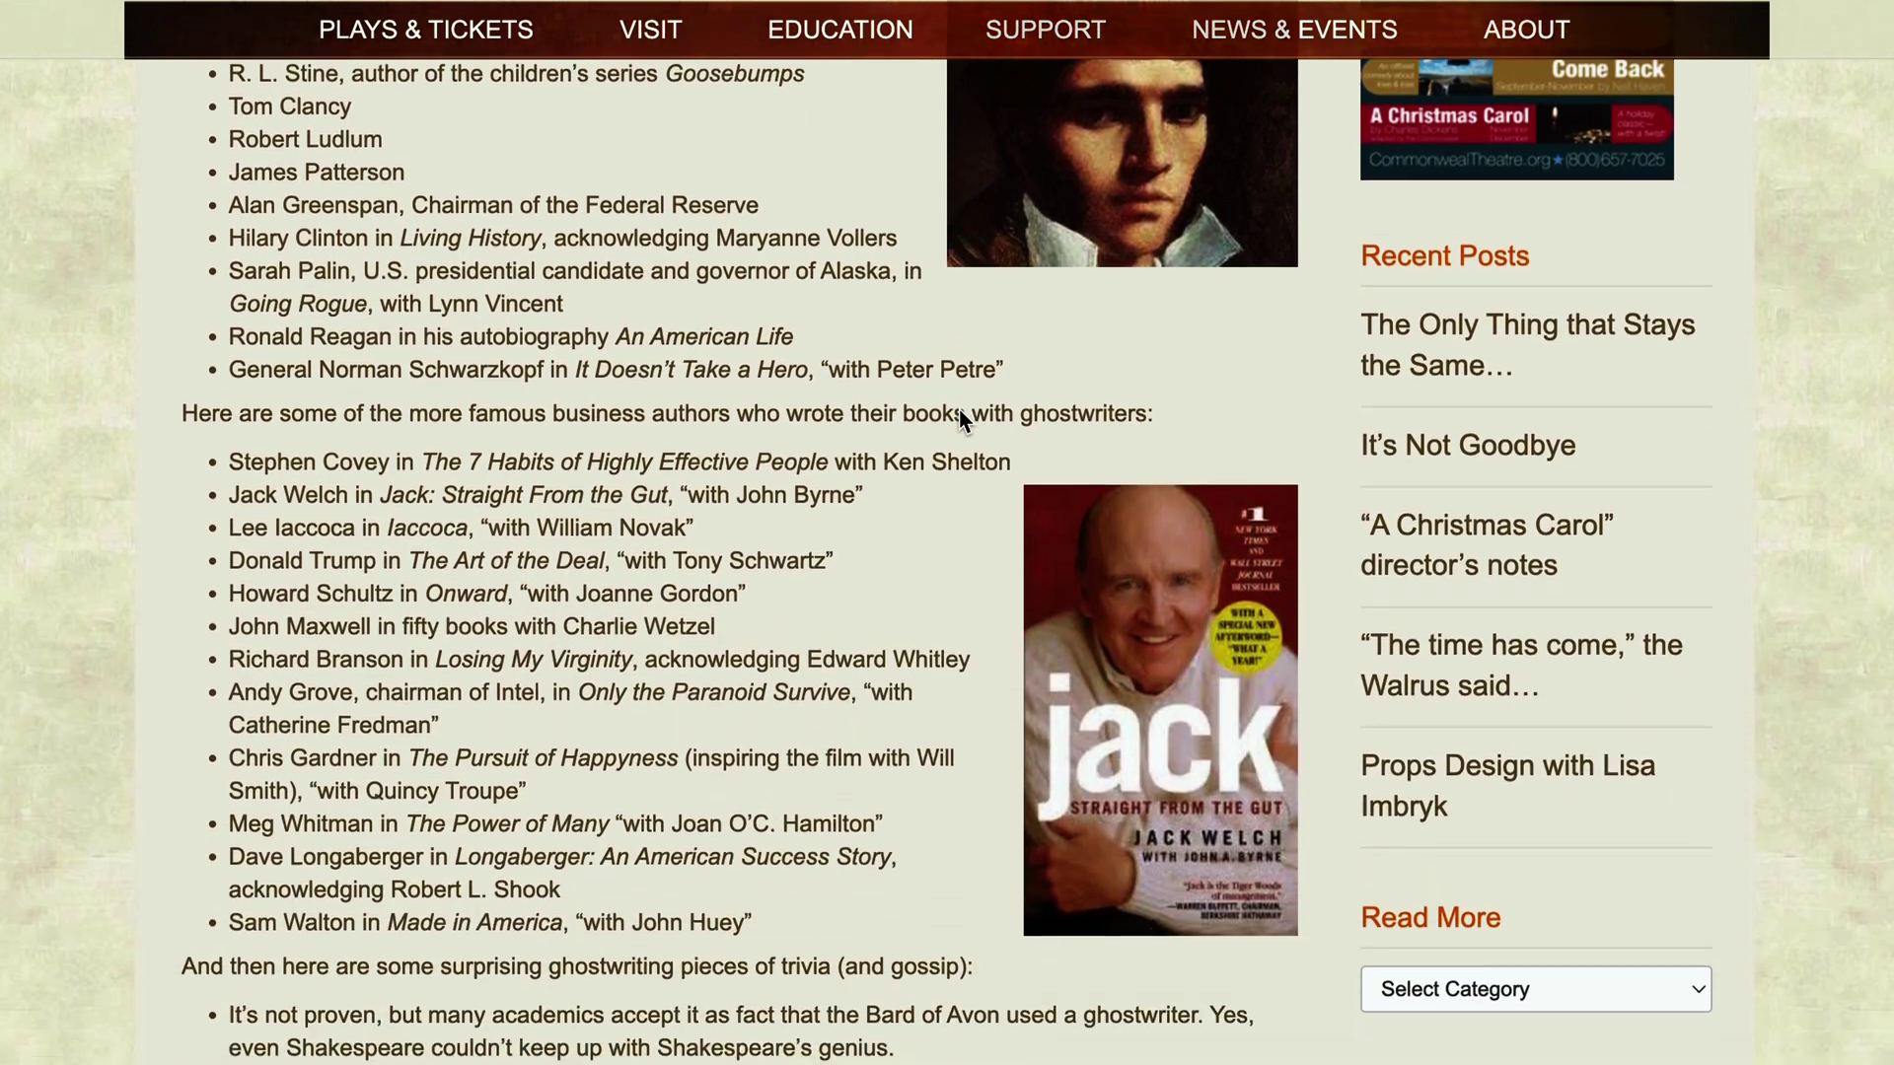
{"action": "scroll", "coordinate": [961, 420], "scroll_direction": "down", "scroll_amount": 4}
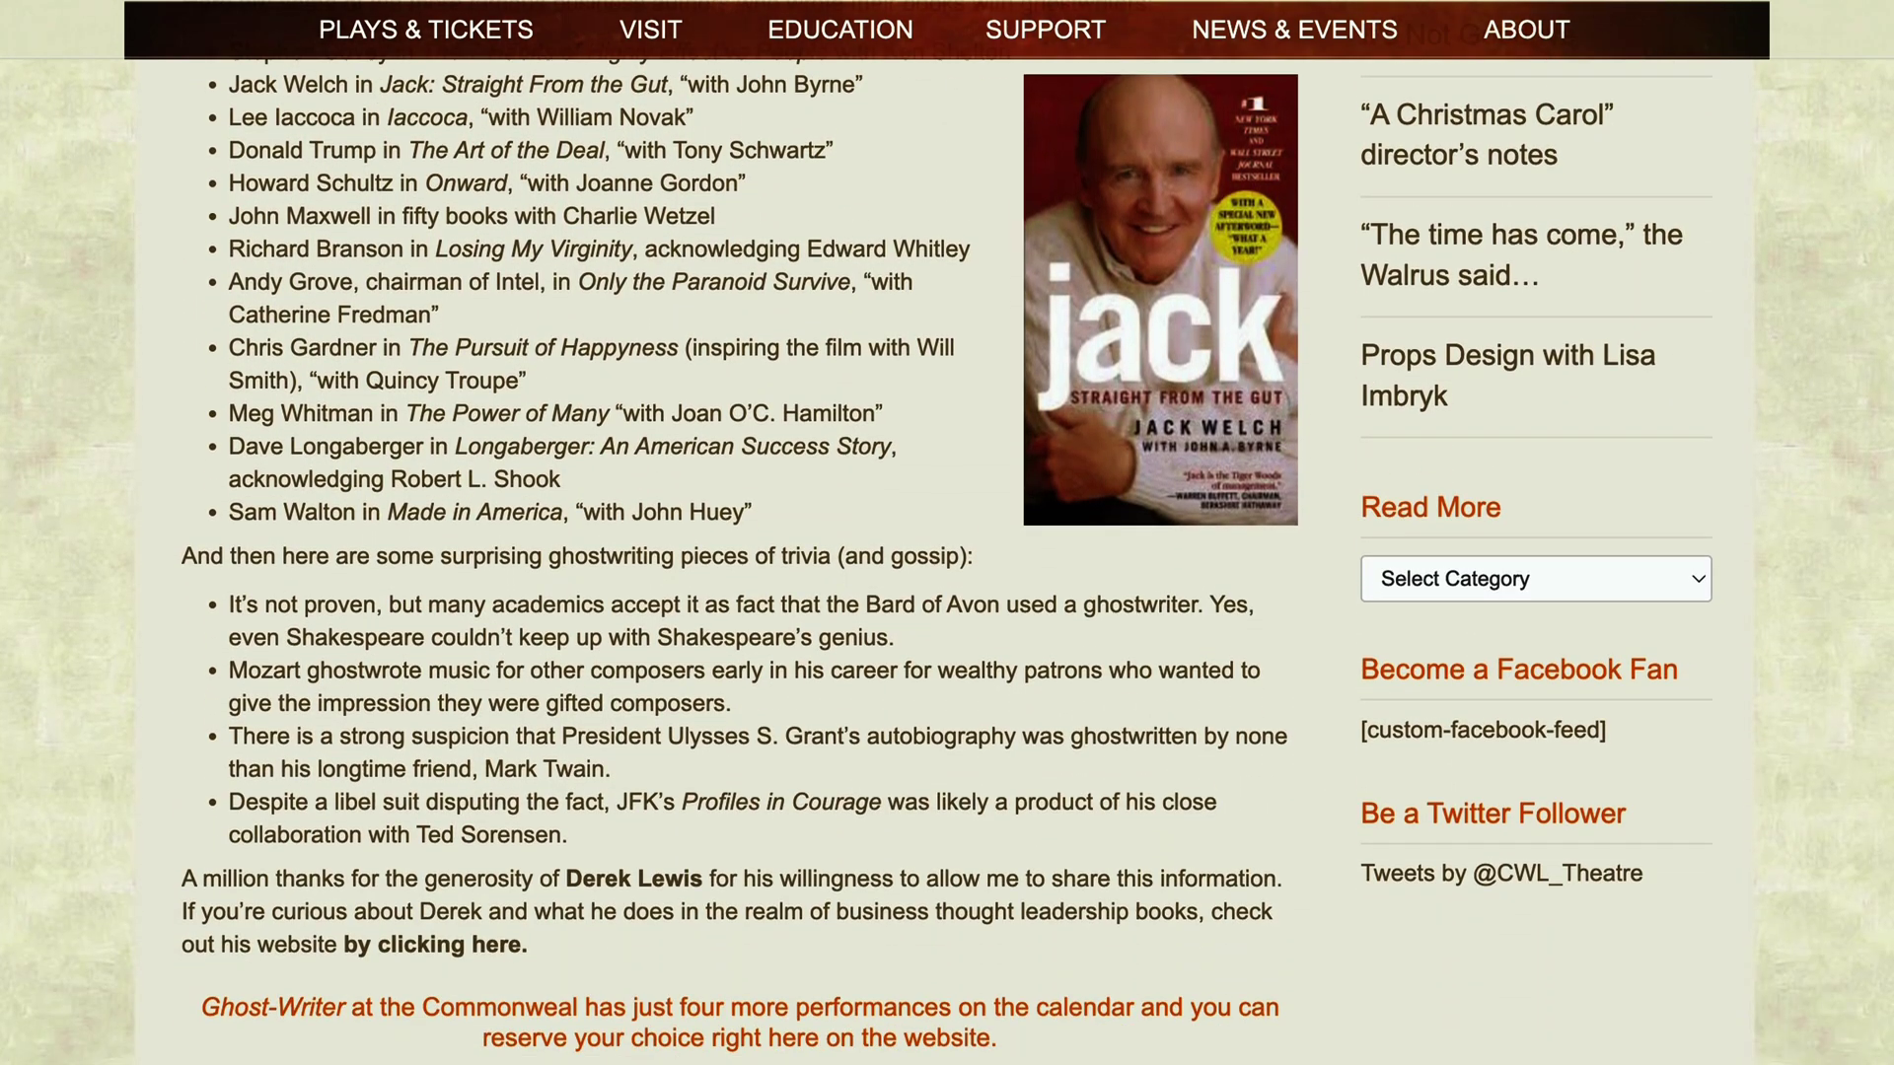
{"action": "scroll", "coordinate": [961, 420], "scroll_direction": "down", "scroll_amount": 4}
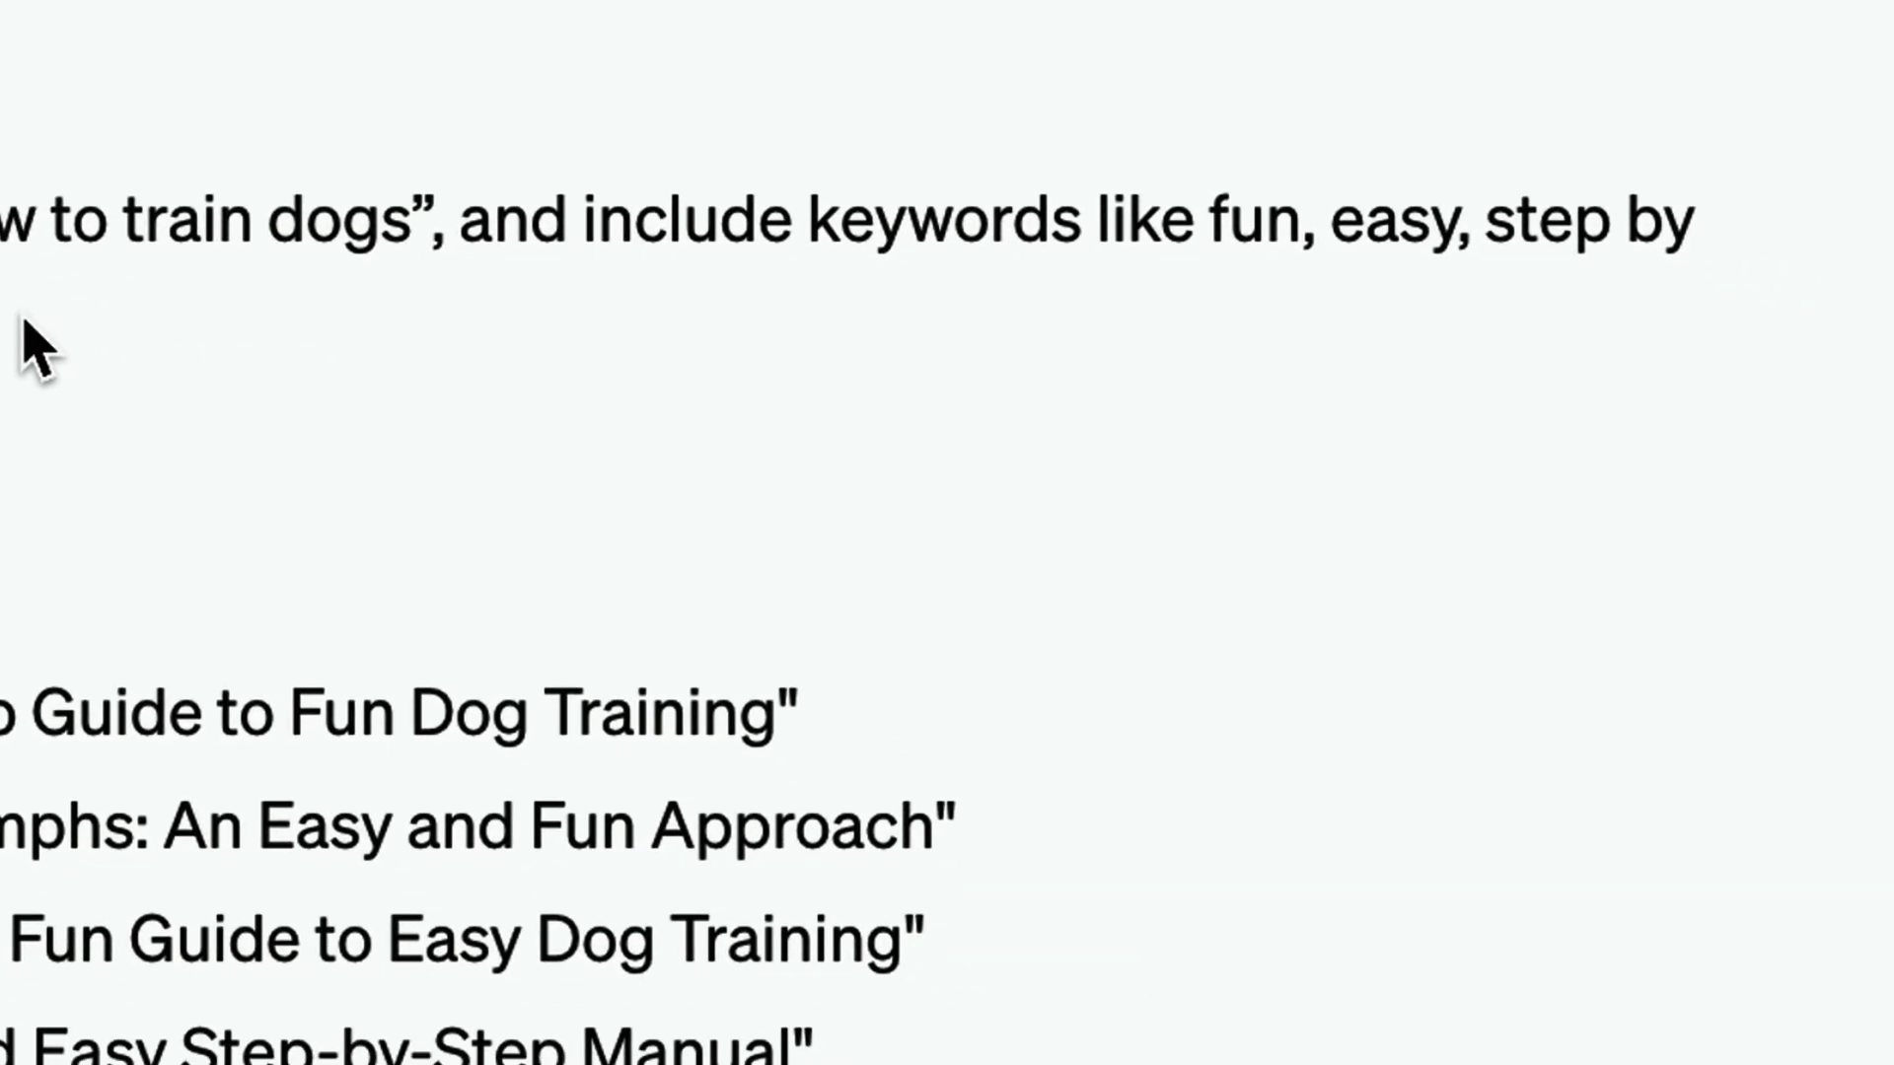
Step: Read through ChatGPT's Easy Peasy Paws outline down to Chapter 7, Advanced Outdoor Commands
{"action": "scroll", "coordinate": [923, 109], "scroll_direction": "down", "scroll_amount": 1}
{"action": "scroll", "coordinate": [924, 108], "scroll_direction": "down", "scroll_amount": 4}
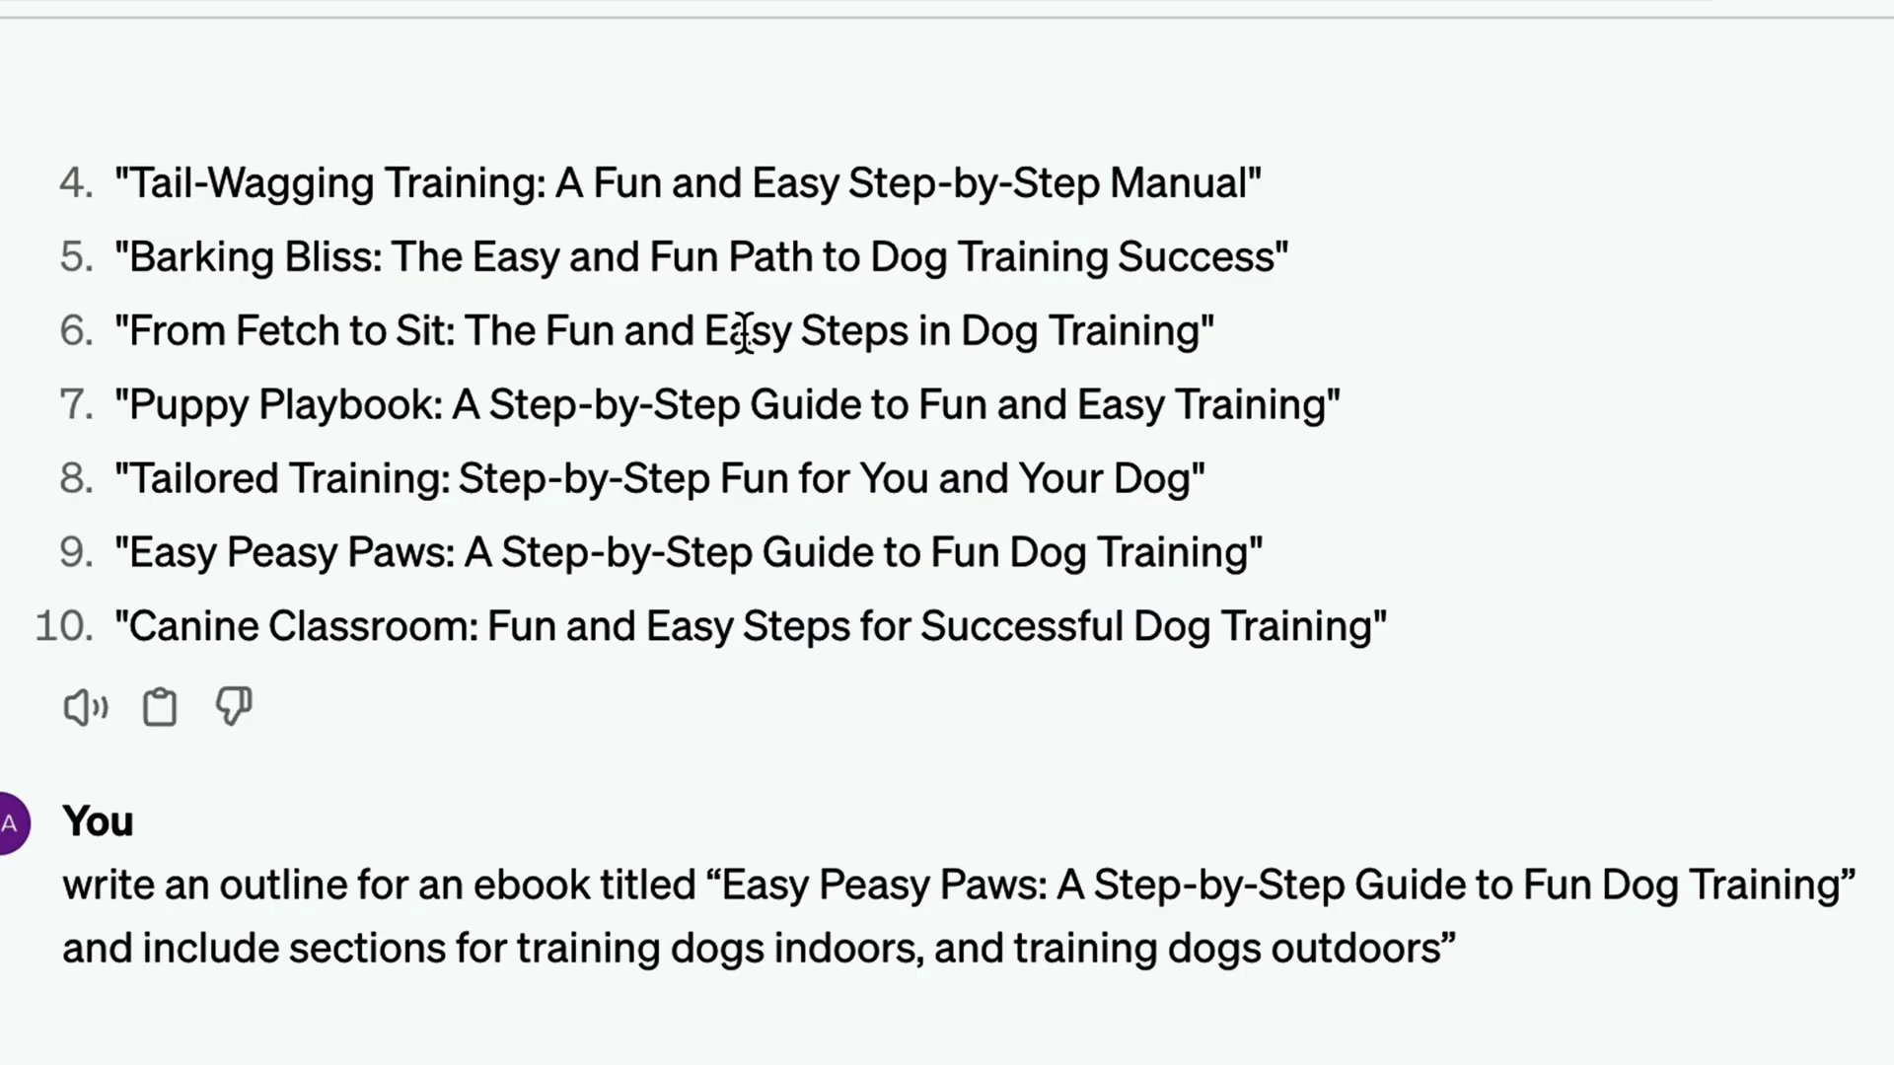
{"action": "scroll", "coordinate": [742, 329], "scroll_direction": "down", "scroll_amount": 3}
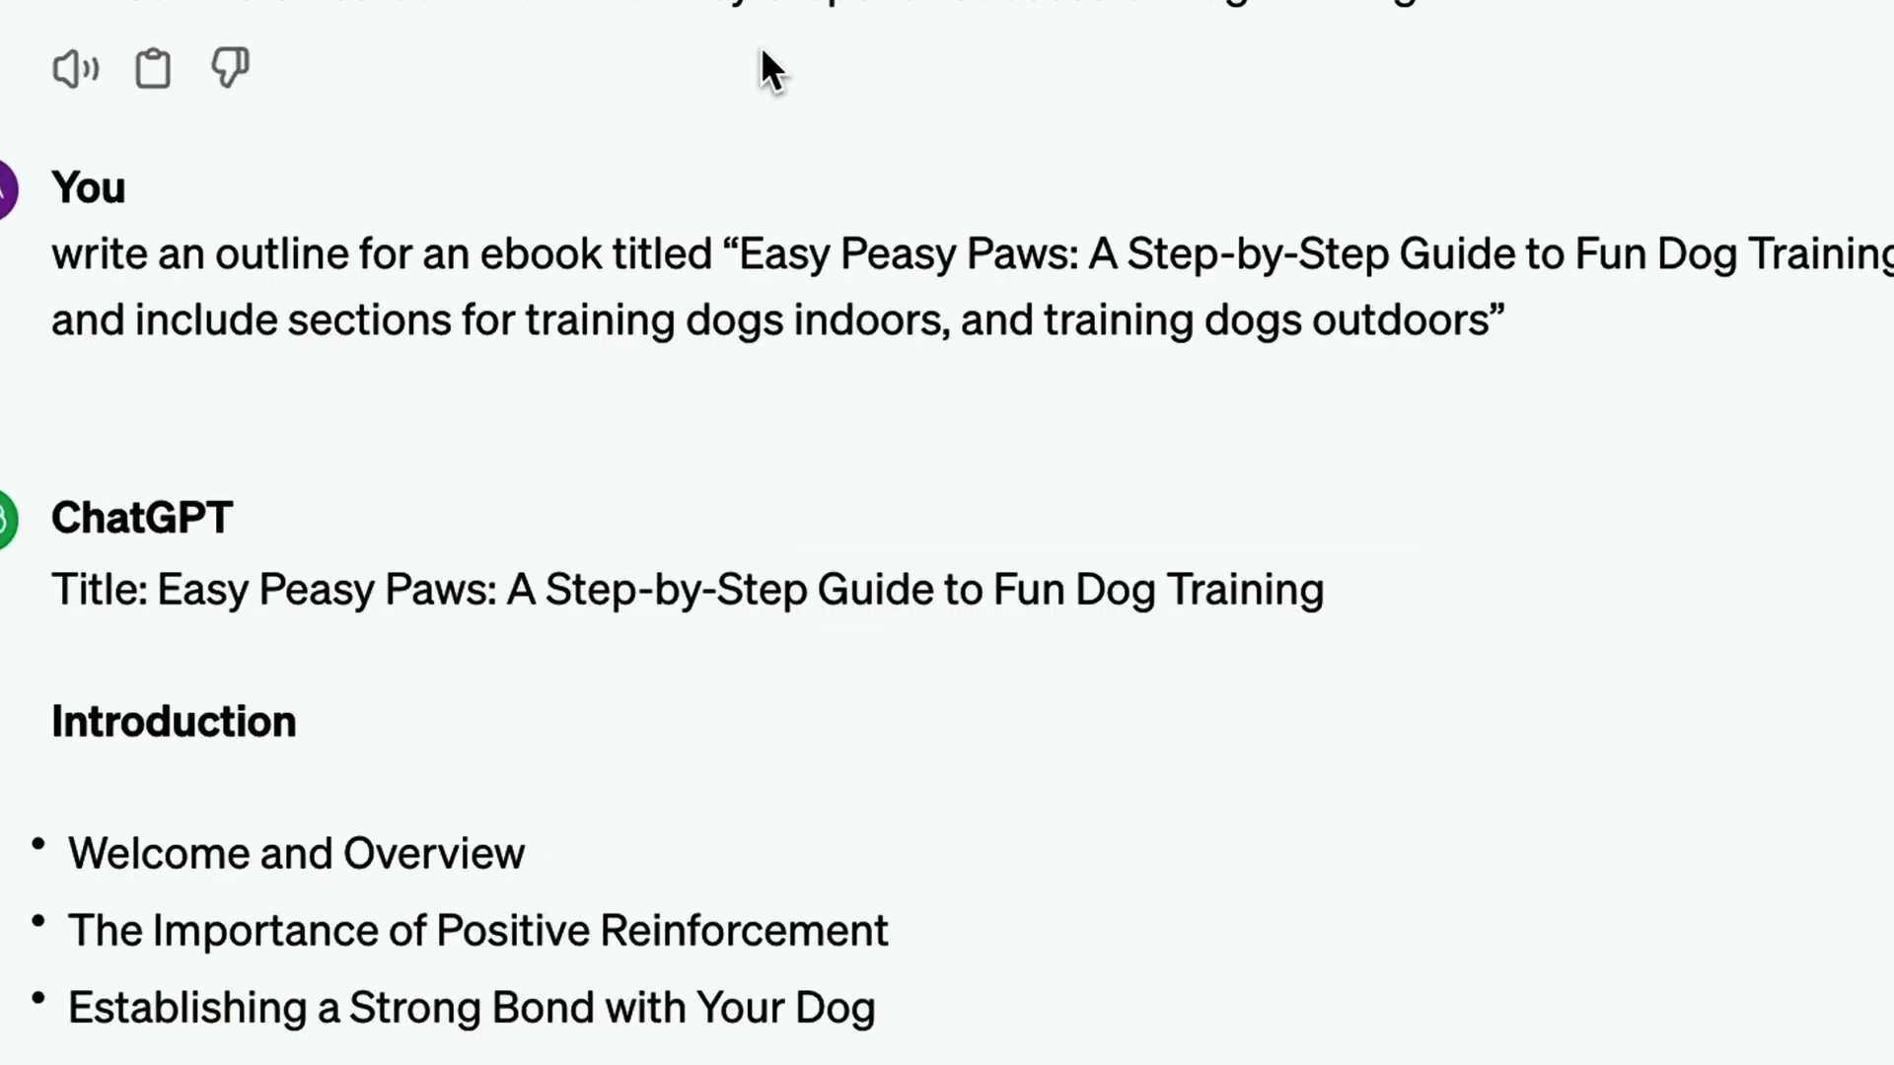
{"action": "scroll", "coordinate": [761, 46], "scroll_direction": "down", "scroll_amount": 2}
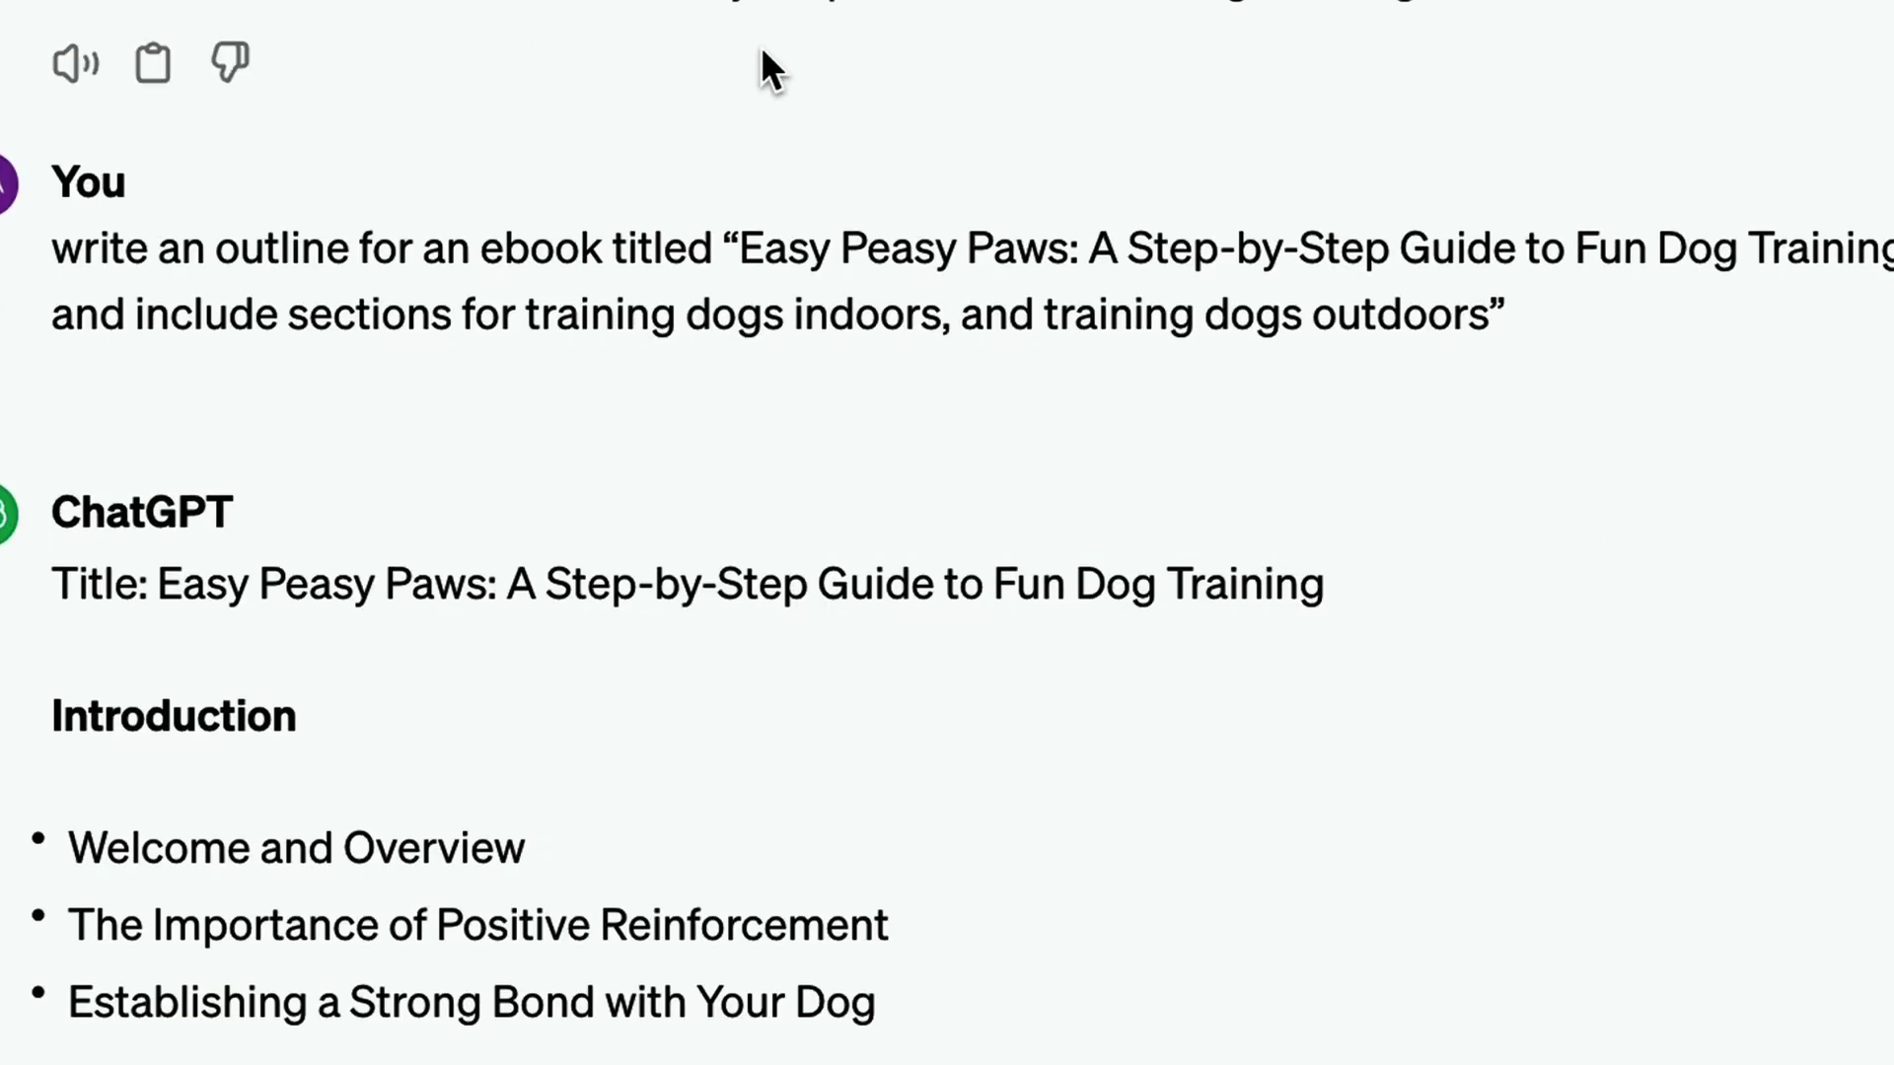
{"action": "scroll", "coordinate": [761, 50], "scroll_direction": "down", "scroll_amount": 5}
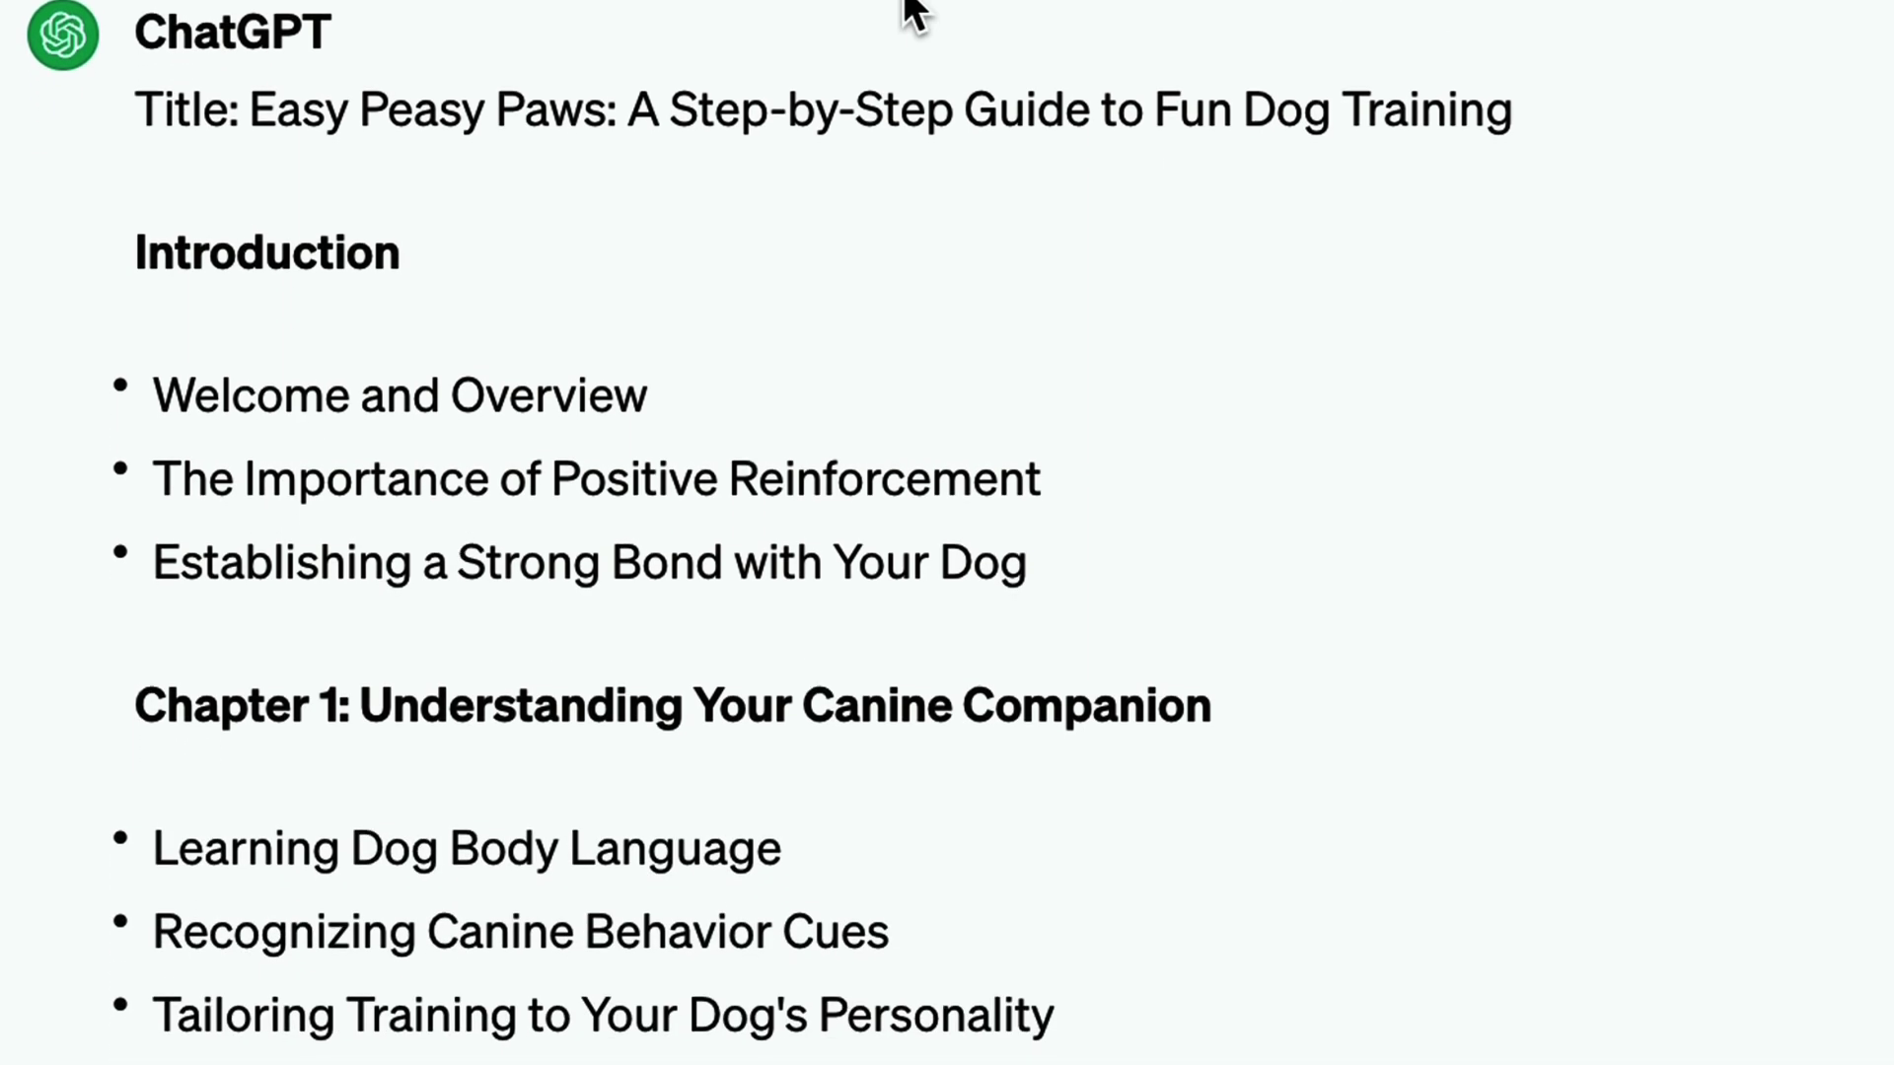
{"action": "scroll", "coordinate": [915, 11], "scroll_direction": "down", "scroll_amount": 10}
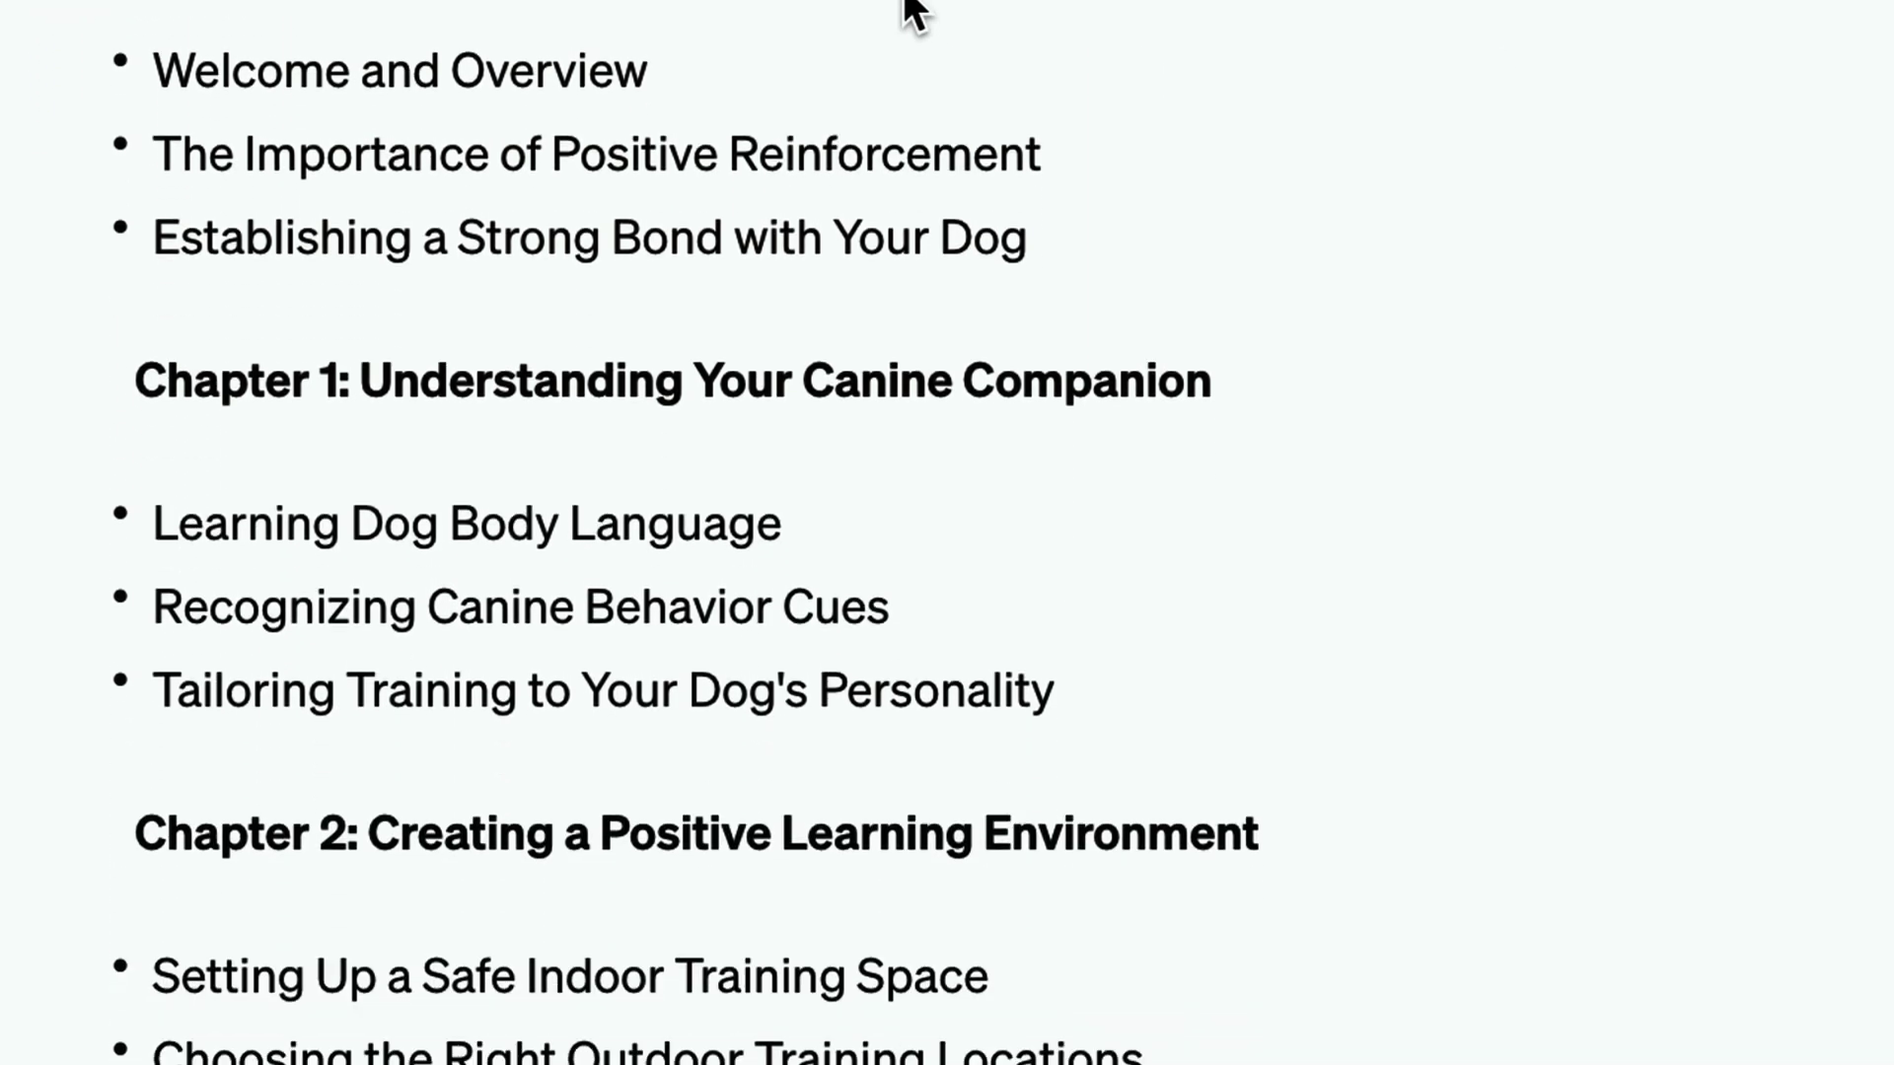
{"action": "scroll", "coordinate": [916, 10], "scroll_direction": "down", "scroll_amount": 12}
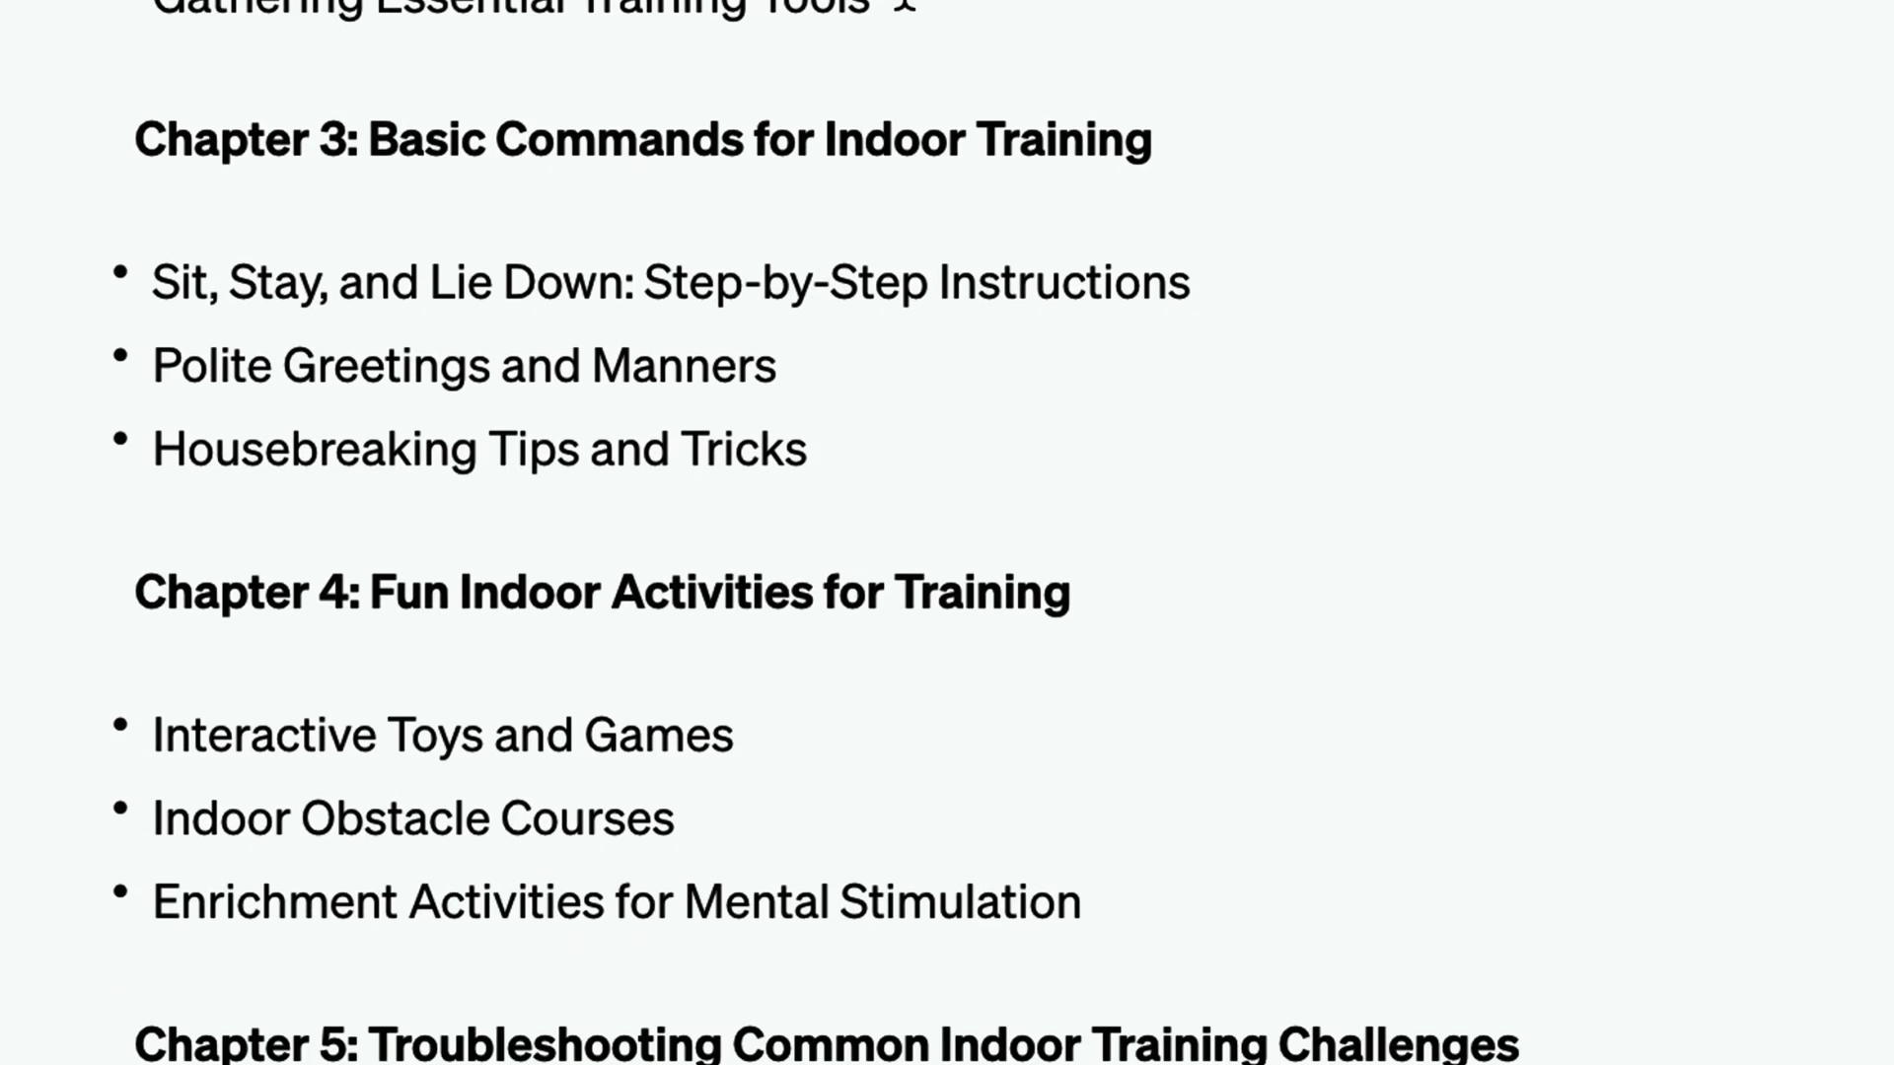
{"action": "scroll", "coordinate": [906, 5], "scroll_direction": "down", "scroll_amount": 3}
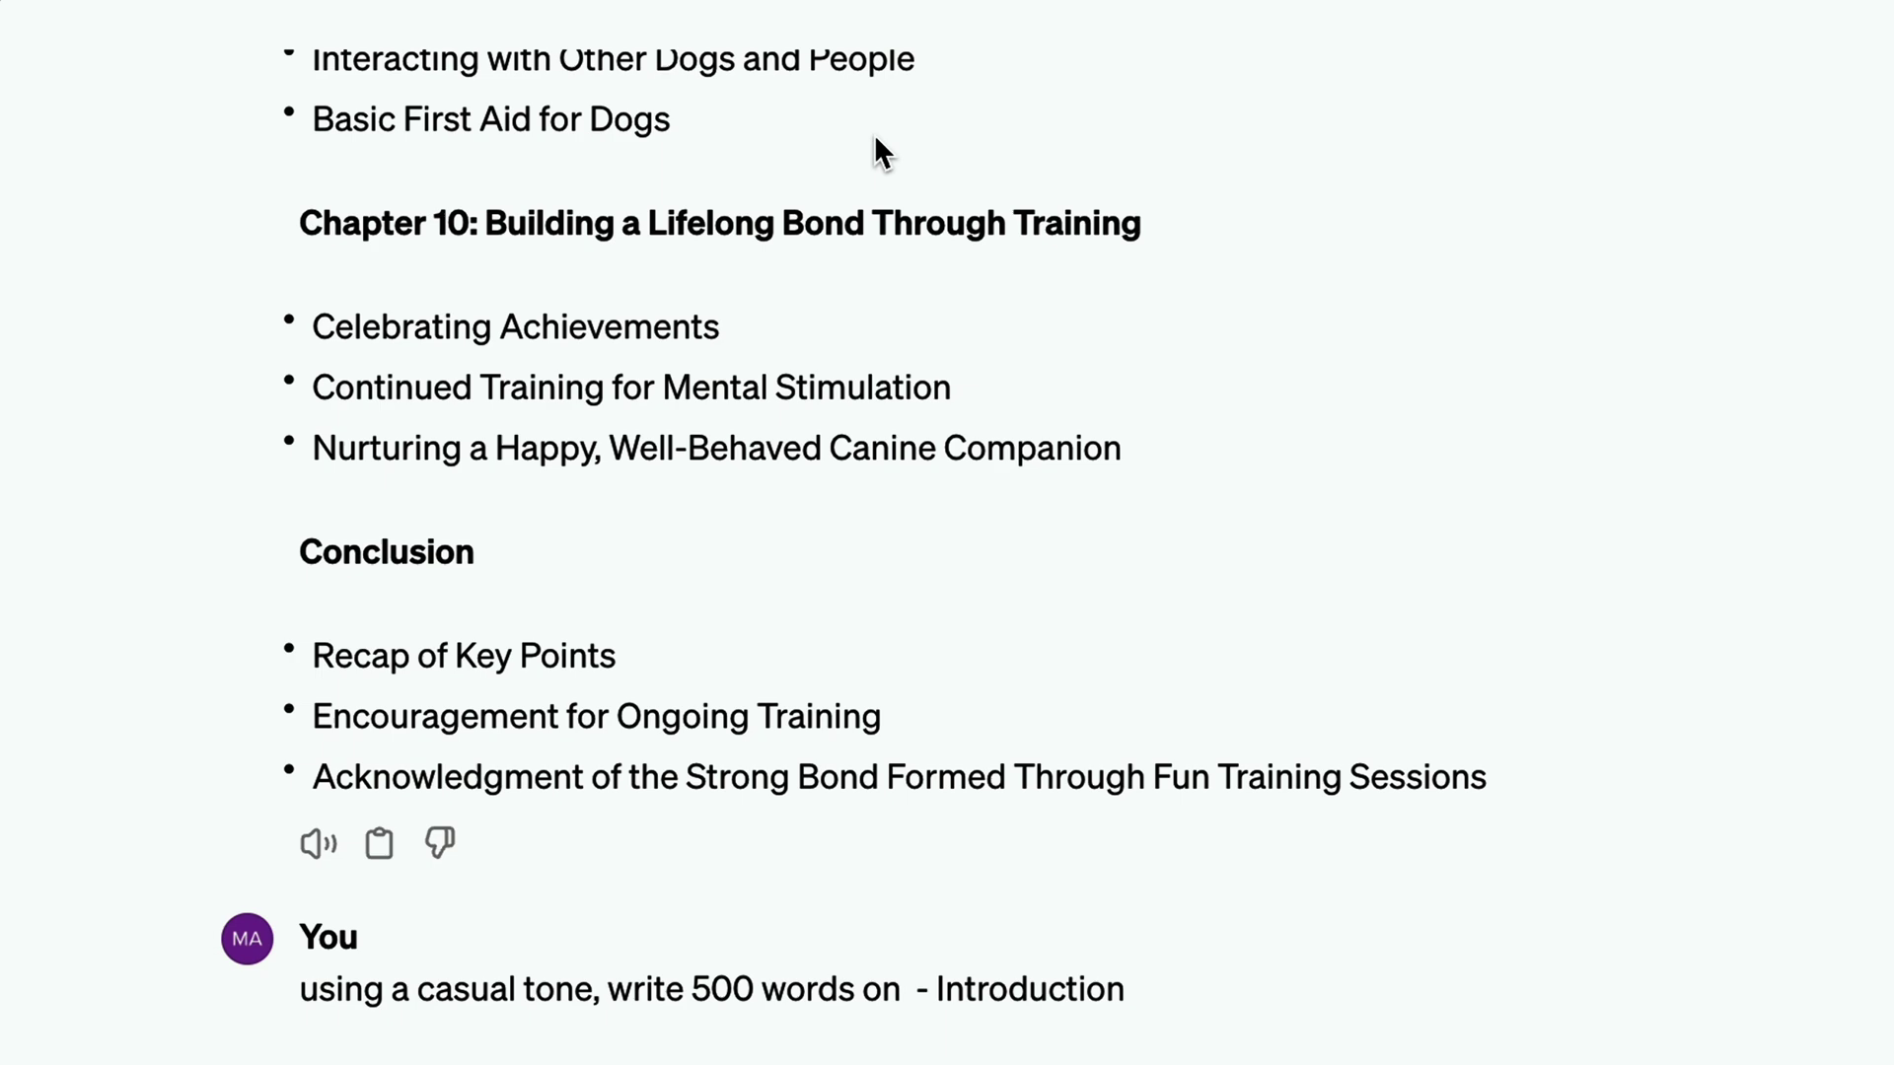
{"action": "scroll", "coordinate": [879, 152], "scroll_direction": "down", "scroll_amount": 5}
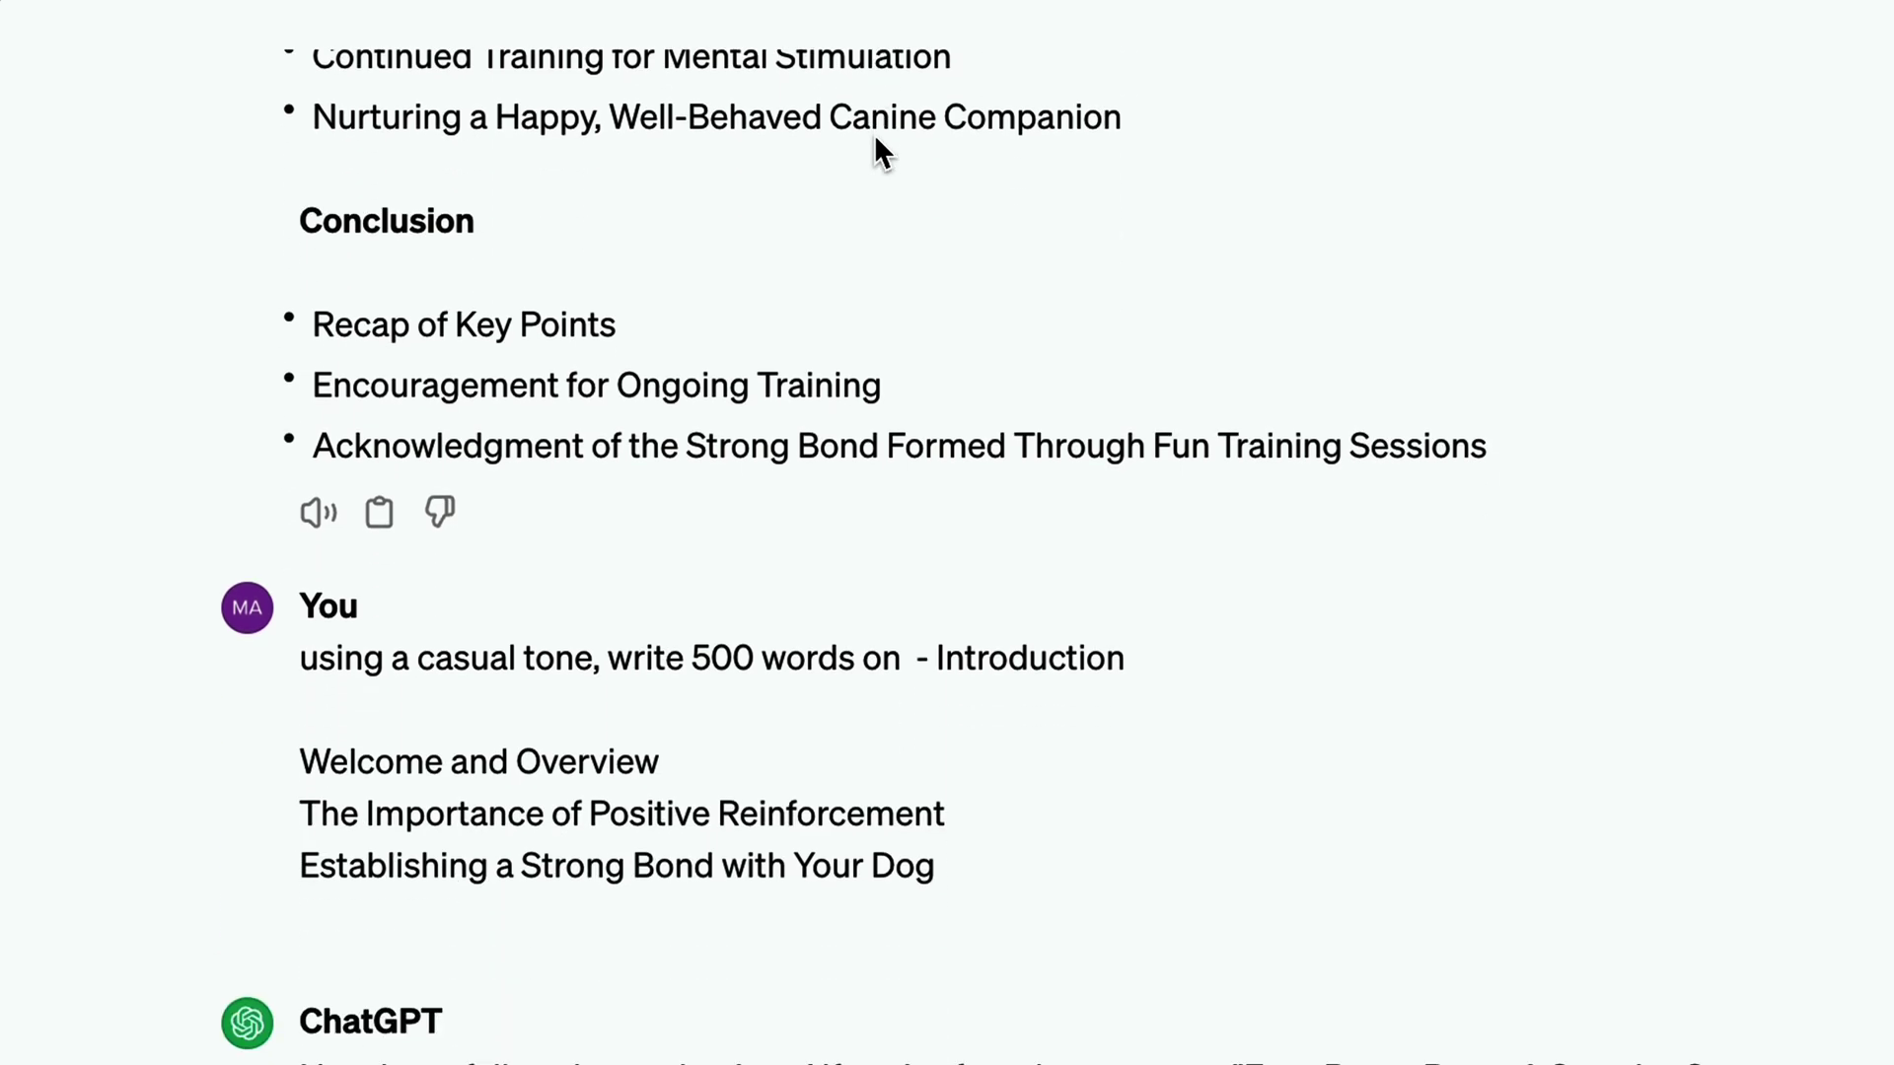
{"action": "scroll", "coordinate": [875, 138], "scroll_direction": "down", "scroll_amount": 2}
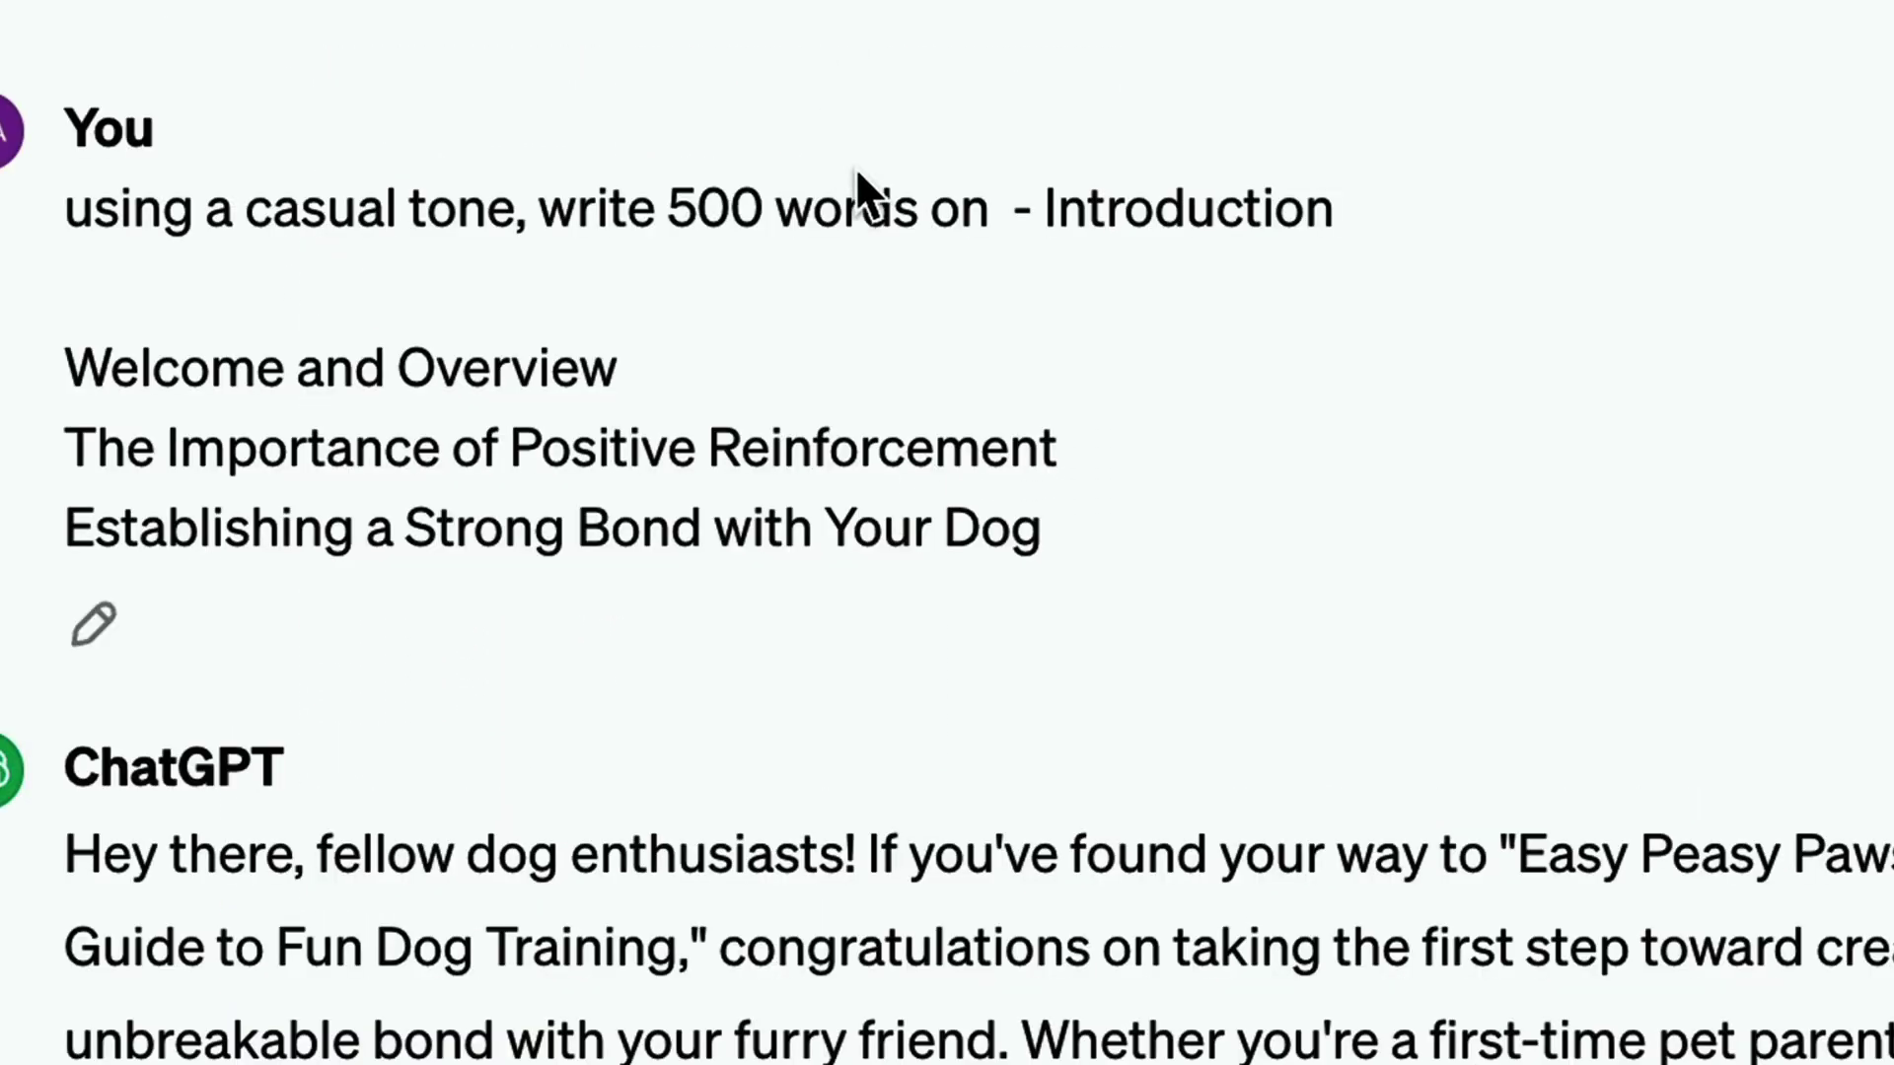
{"action": "scroll", "coordinate": [876, 236], "scroll_direction": "down", "scroll_amount": 1}
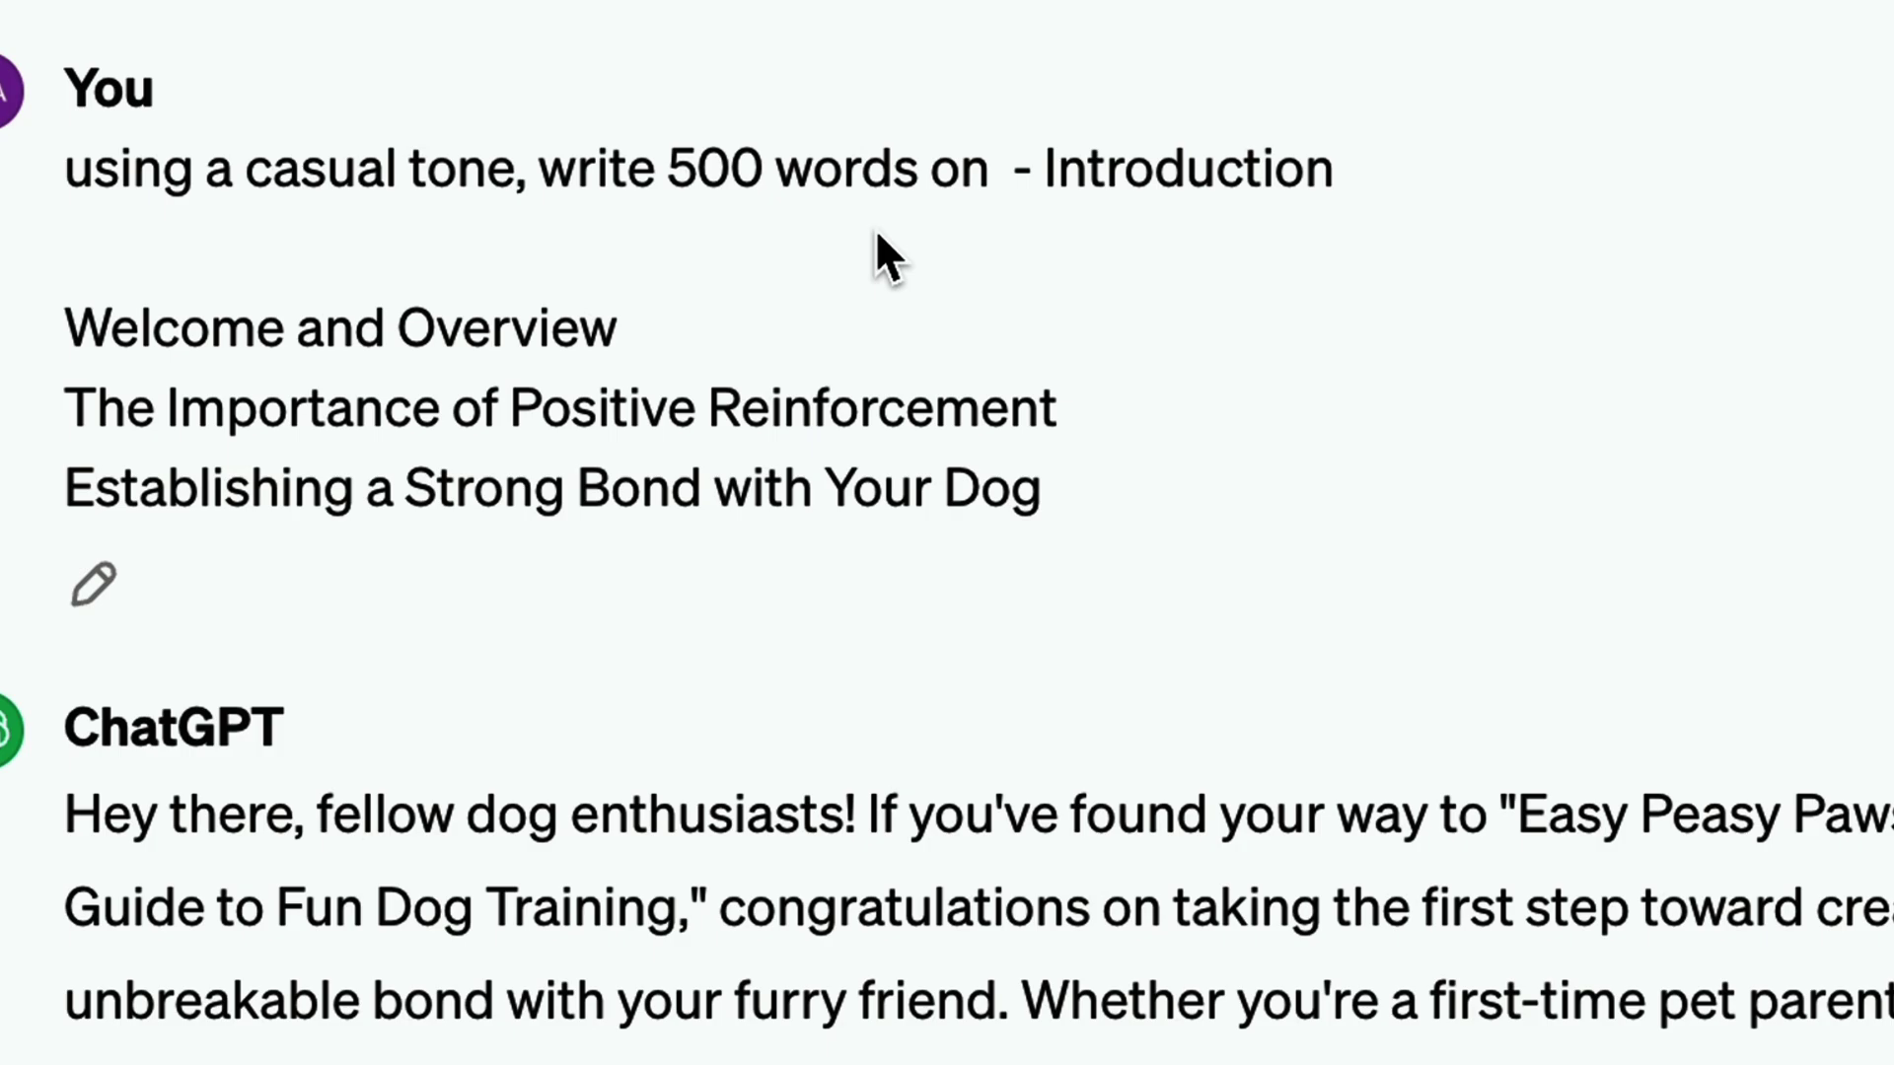
{"action": "scroll", "coordinate": [876, 256], "scroll_direction": "down", "scroll_amount": 7}
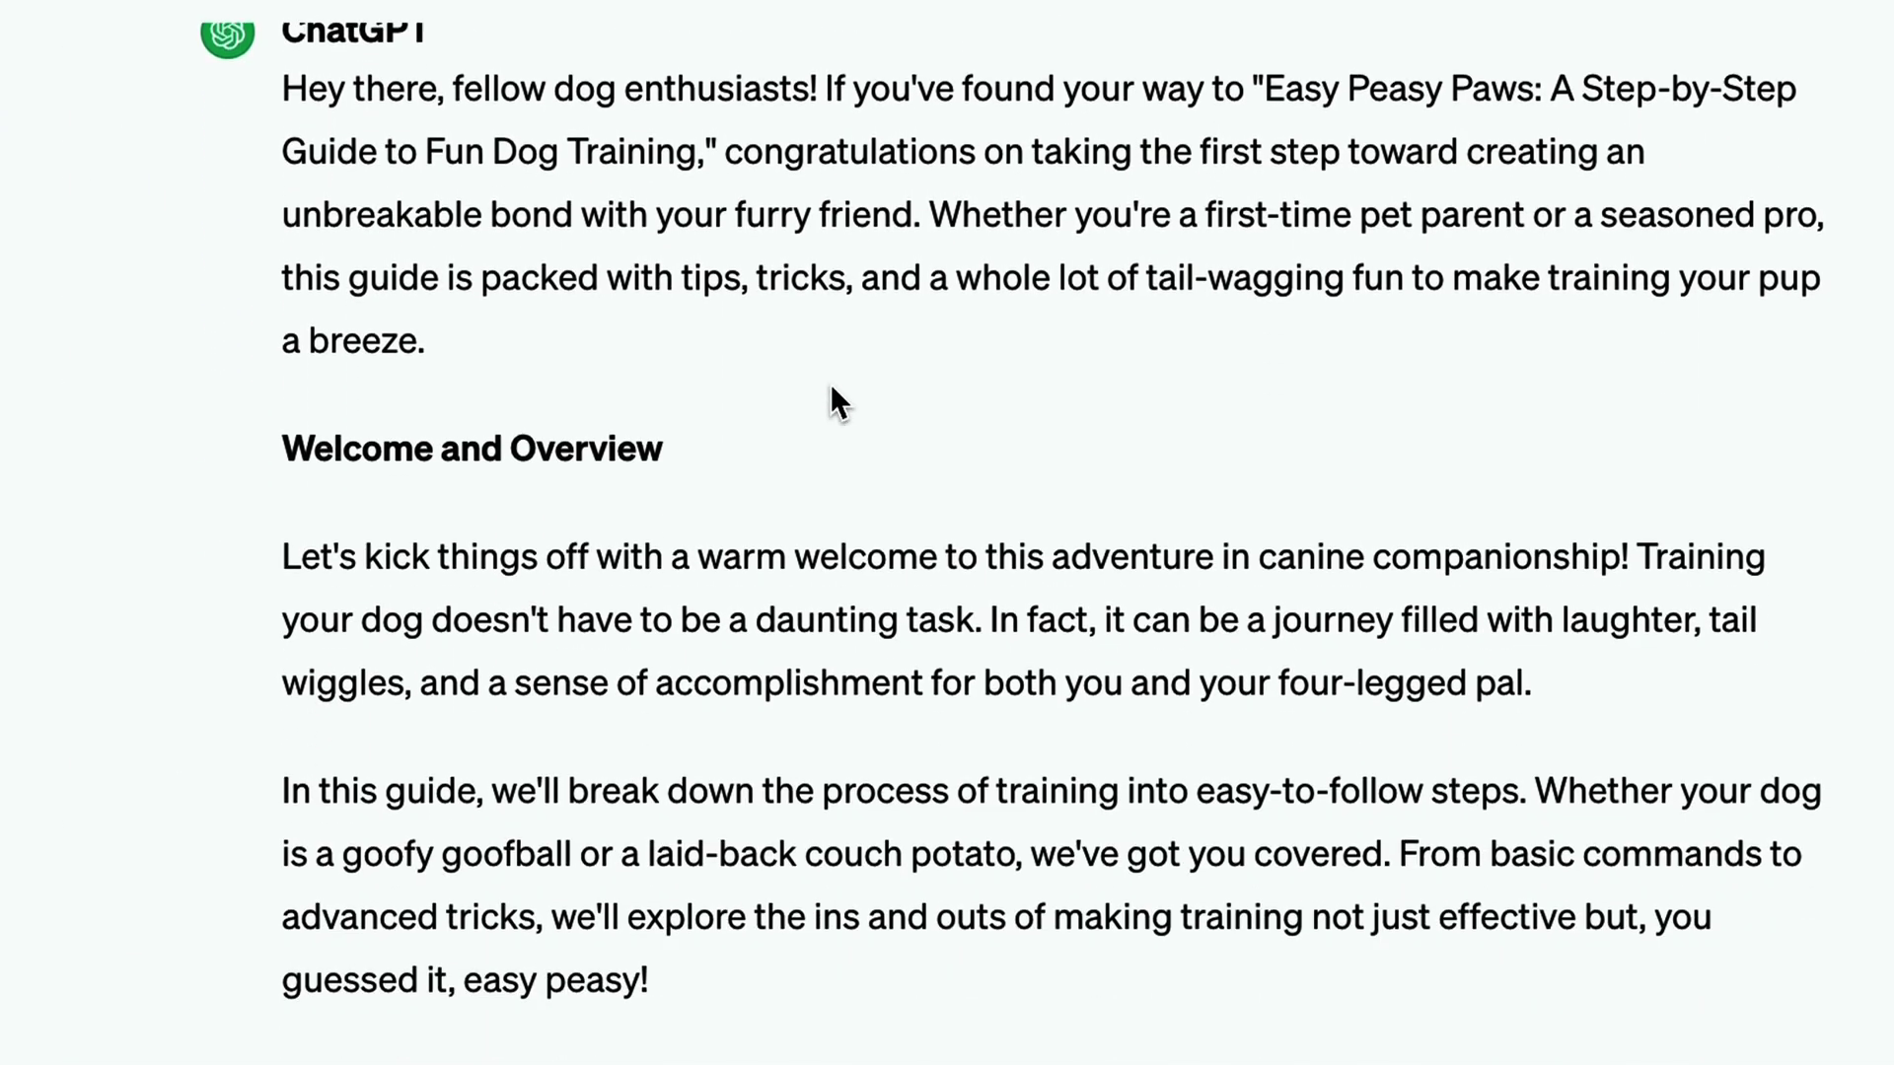
{"action": "scroll", "coordinate": [830, 387], "scroll_direction": "down", "scroll_amount": 15}
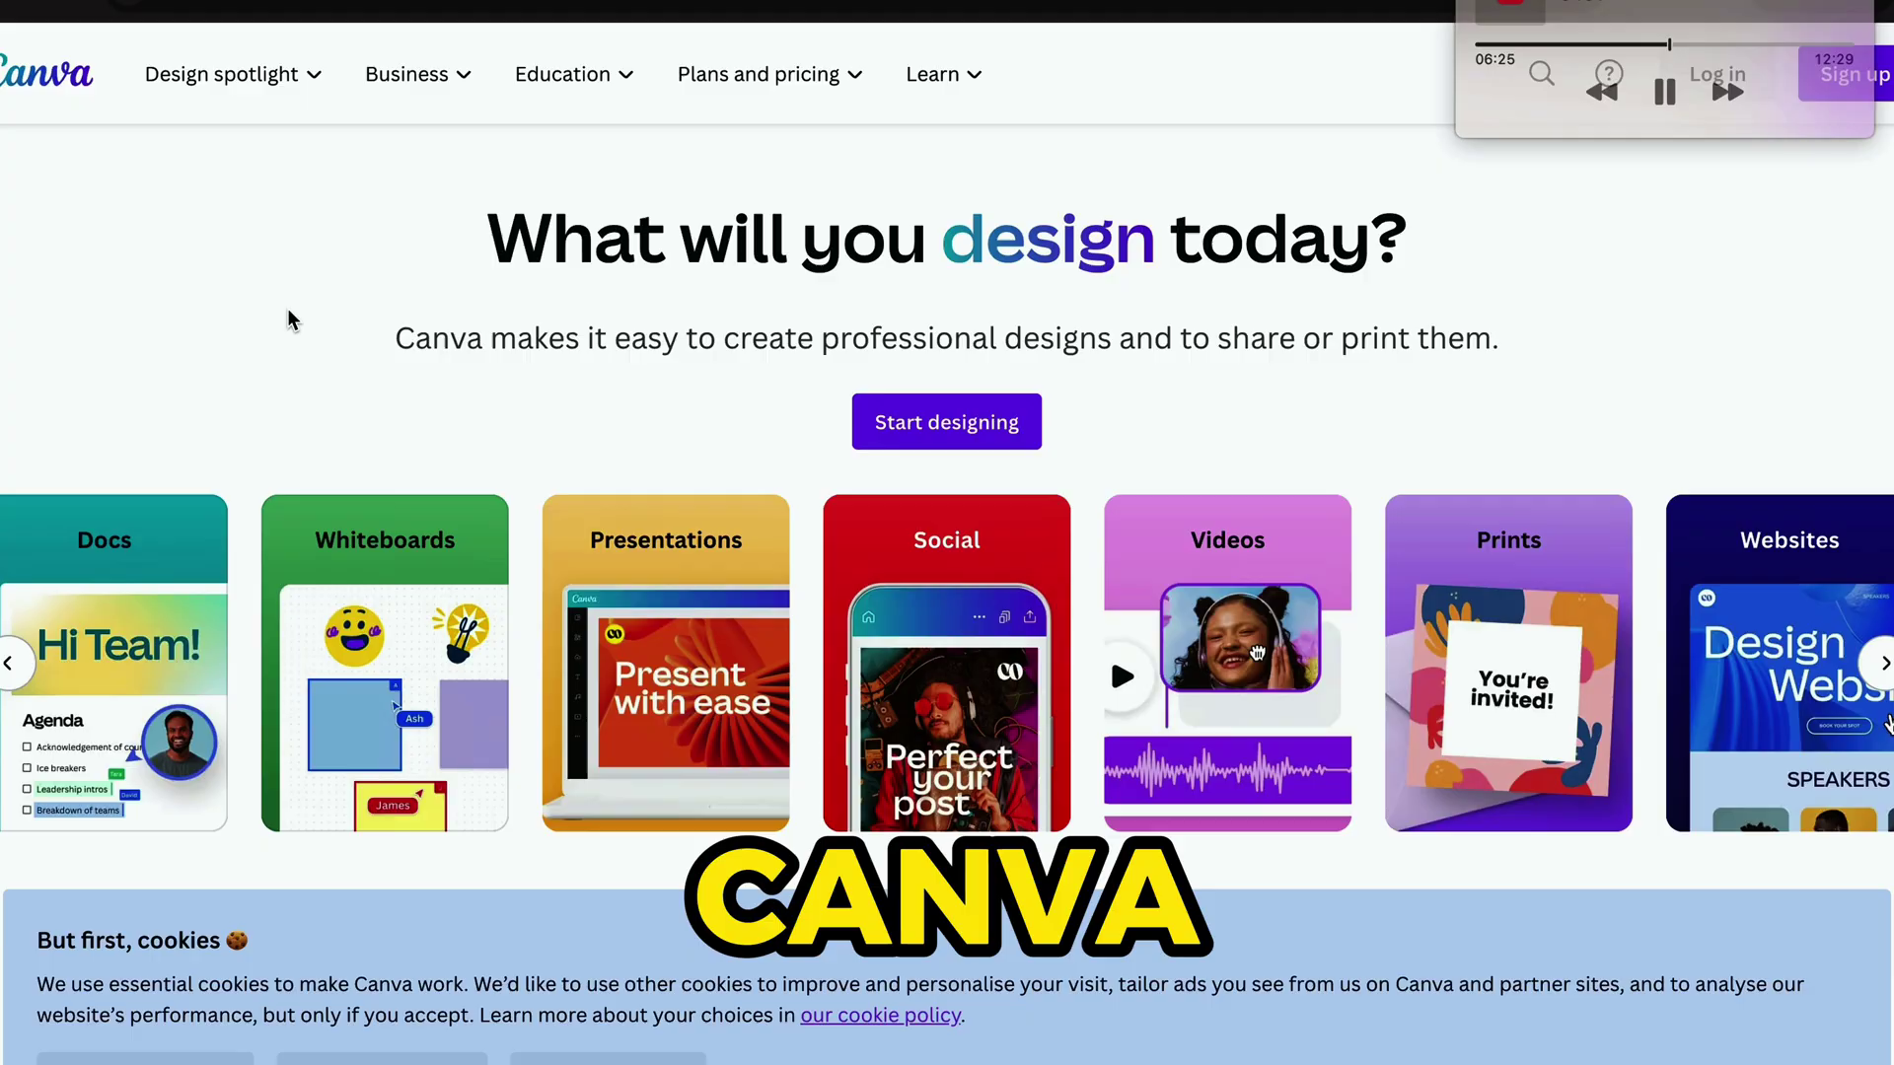
Step: Open the KDP article on supported eBook manuscript formats and review its DOCX, KPF, EPUB table
{"action": "scroll", "coordinate": [289, 319], "scroll_direction": "down", "scroll_amount": 3}
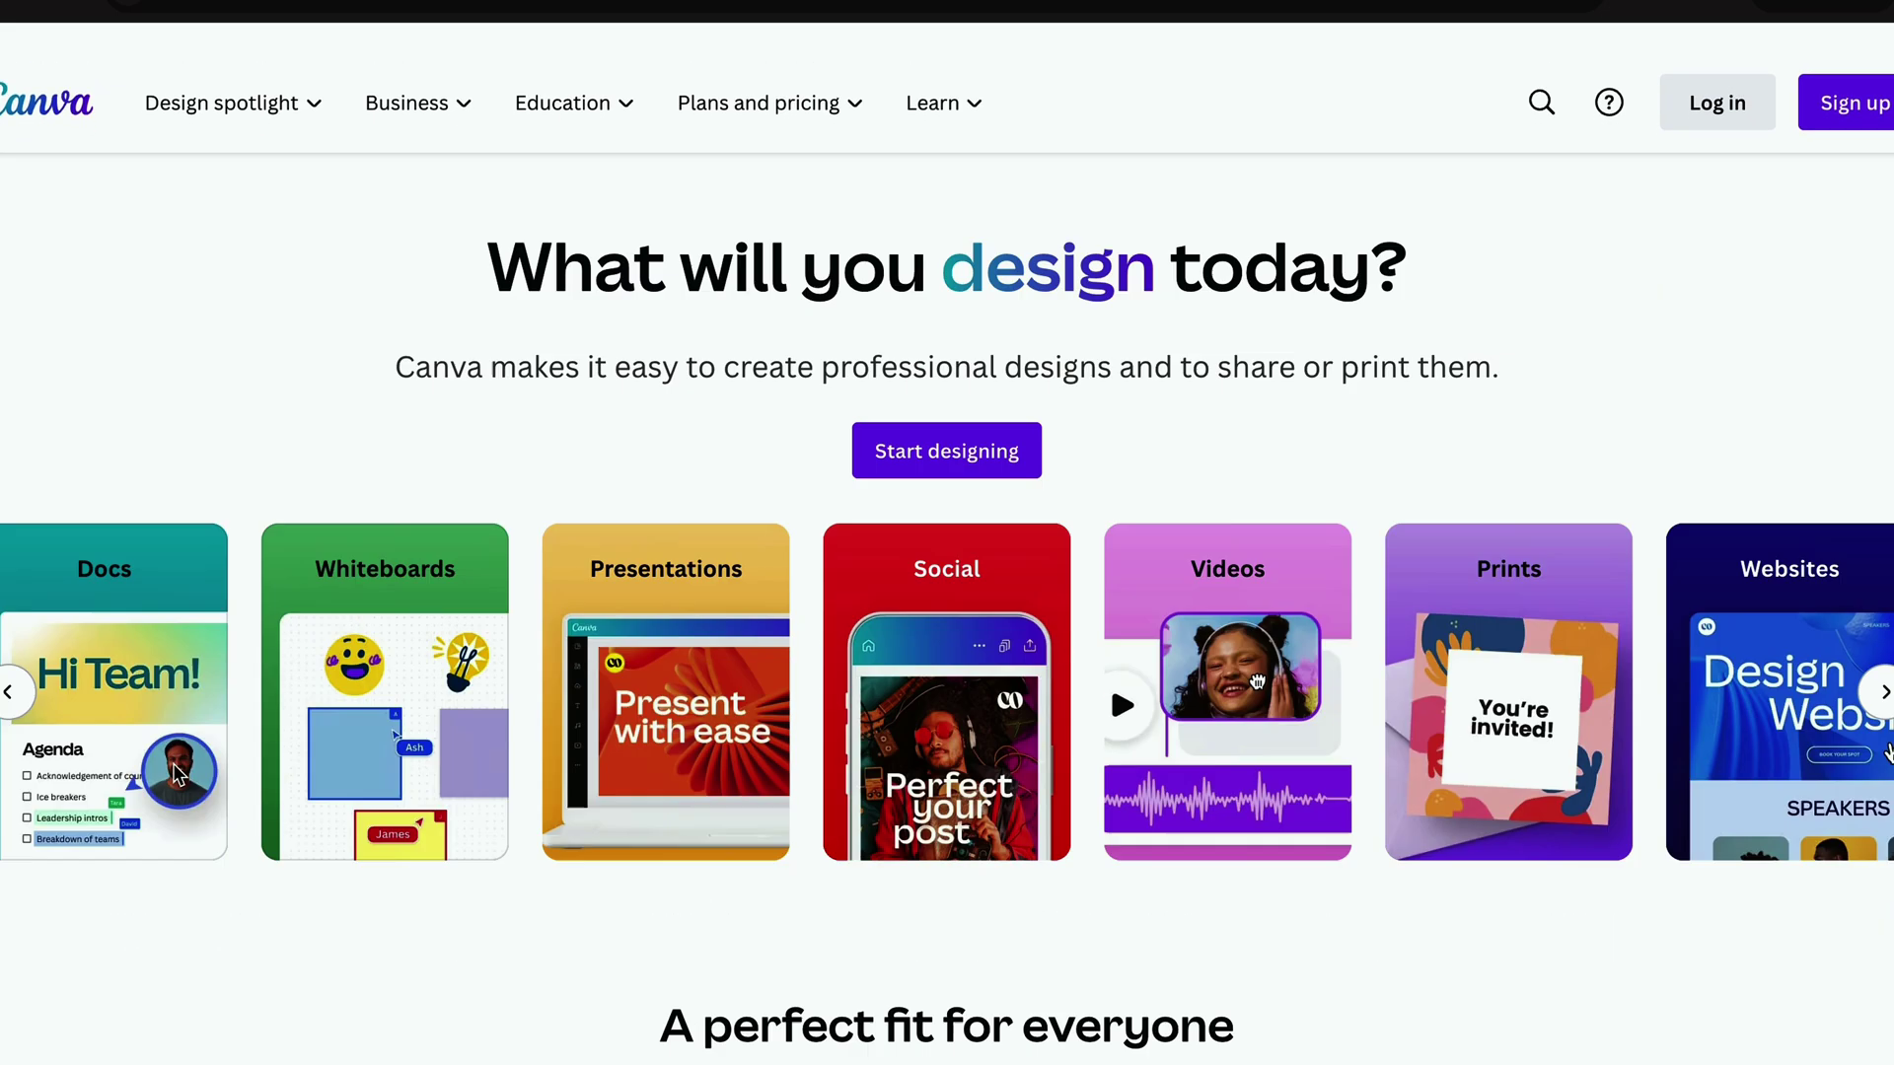
{"action": "scroll", "coordinate": [173, 779], "scroll_direction": "down", "scroll_amount": 10}
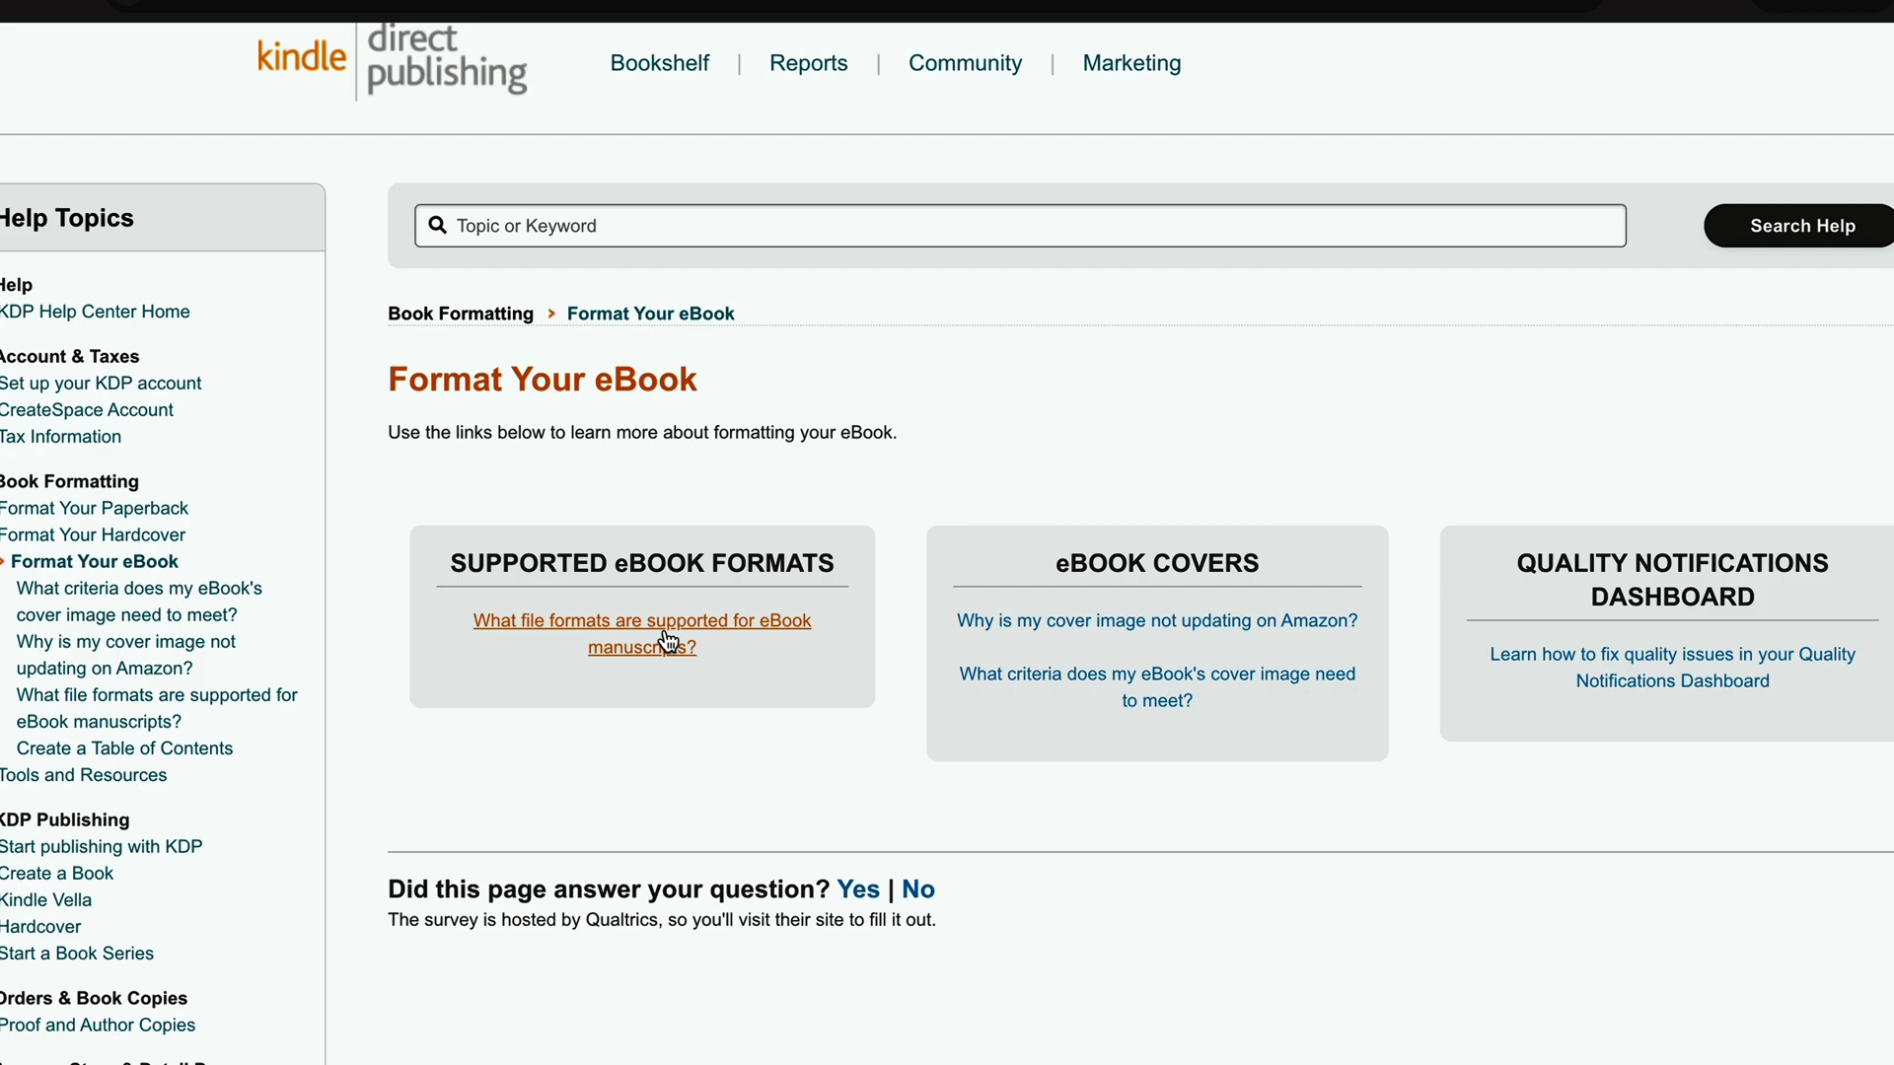
{"action": "left_click", "coordinate": [665, 636]}
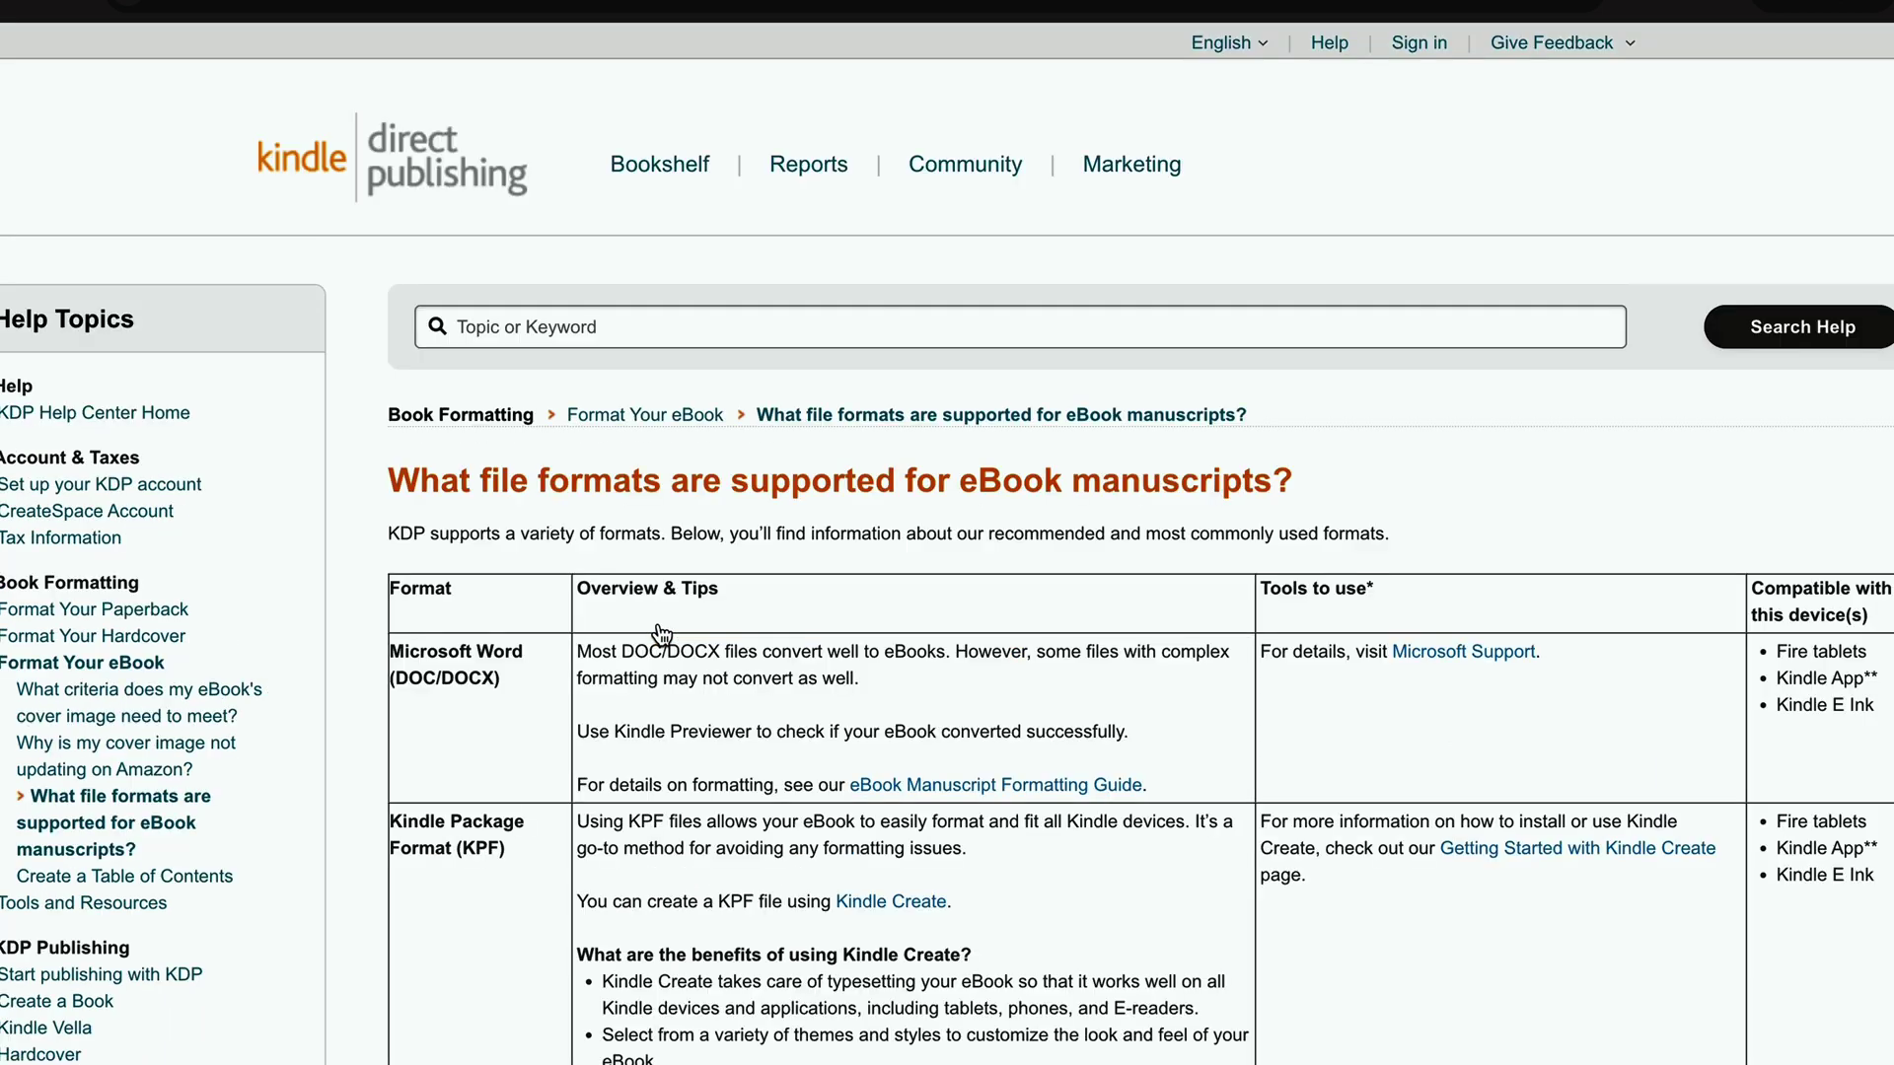
{"action": "scroll", "coordinate": [661, 633], "scroll_direction": "down", "scroll_amount": 15}
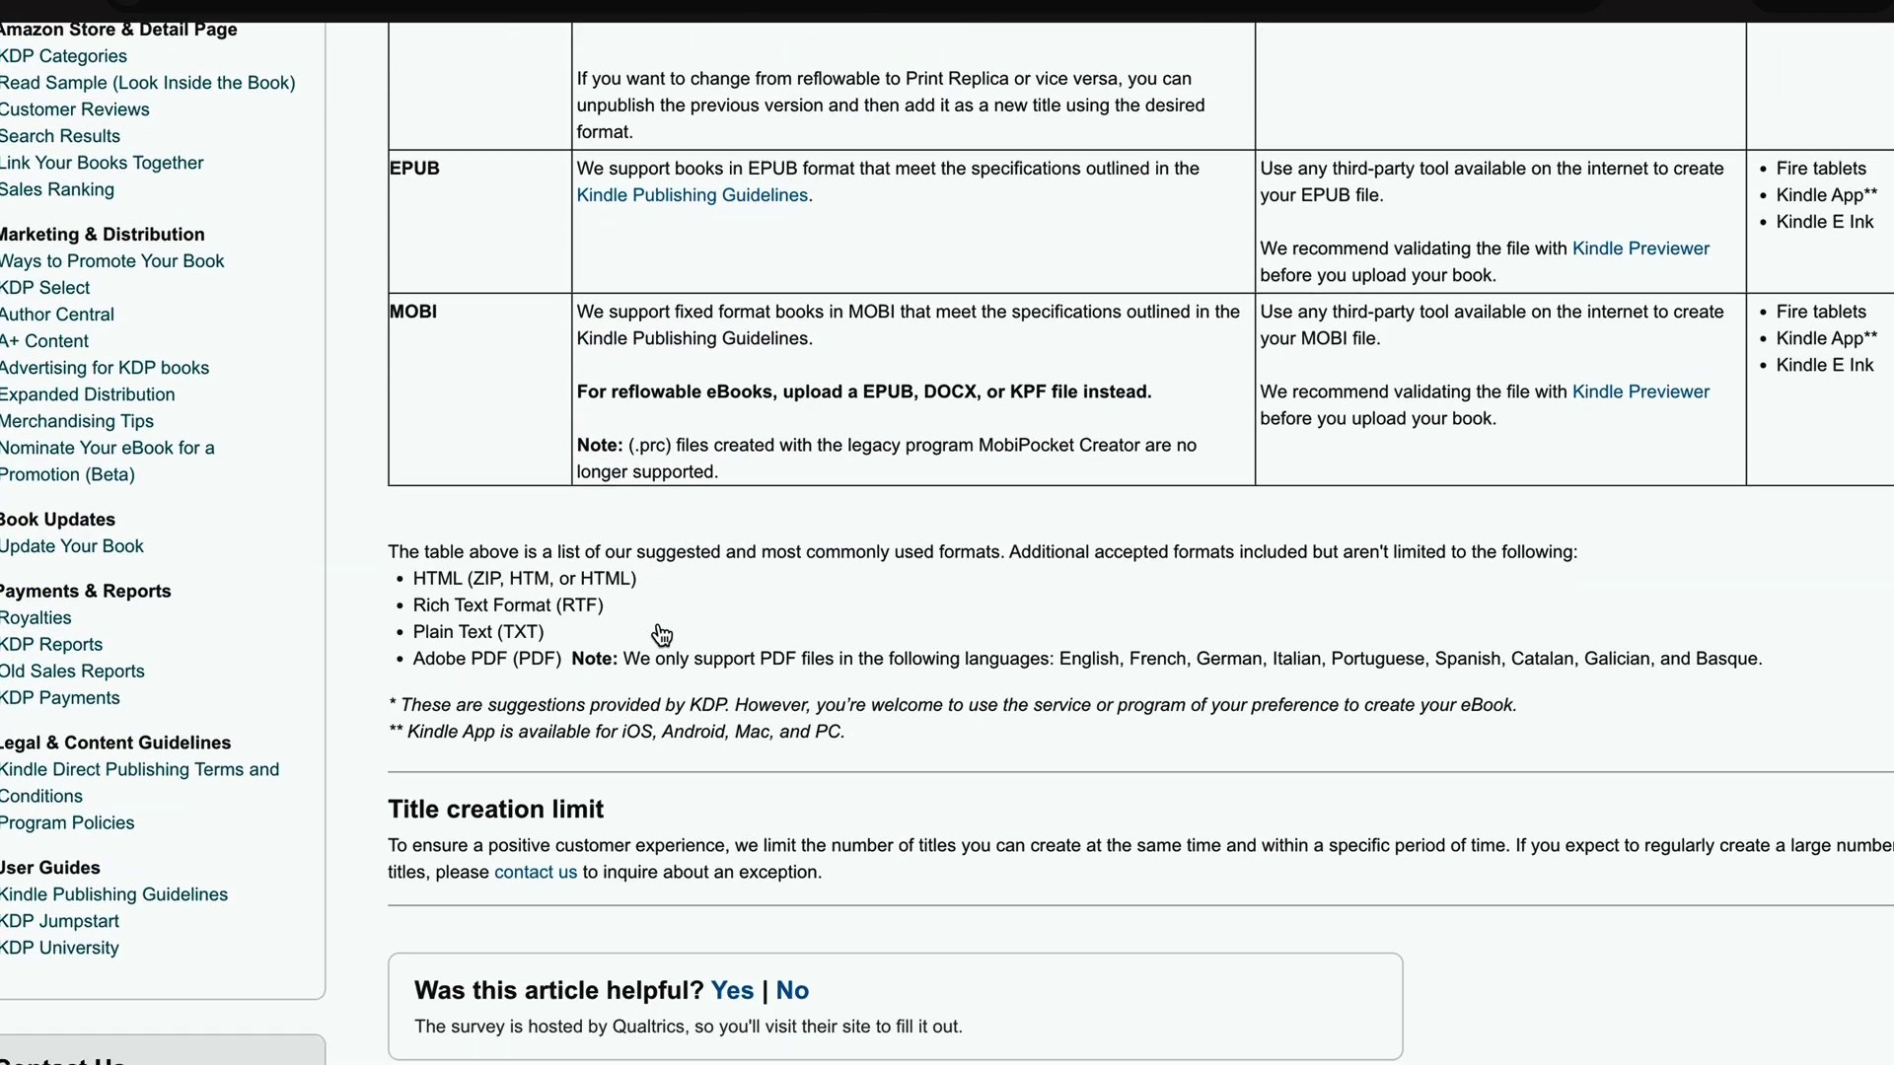
{"action": "scroll", "coordinate": [661, 633], "scroll_direction": "up", "scroll_amount": 15}
{"action": "scroll", "coordinate": [661, 633], "scroll_direction": "down", "scroll_amount": 3}
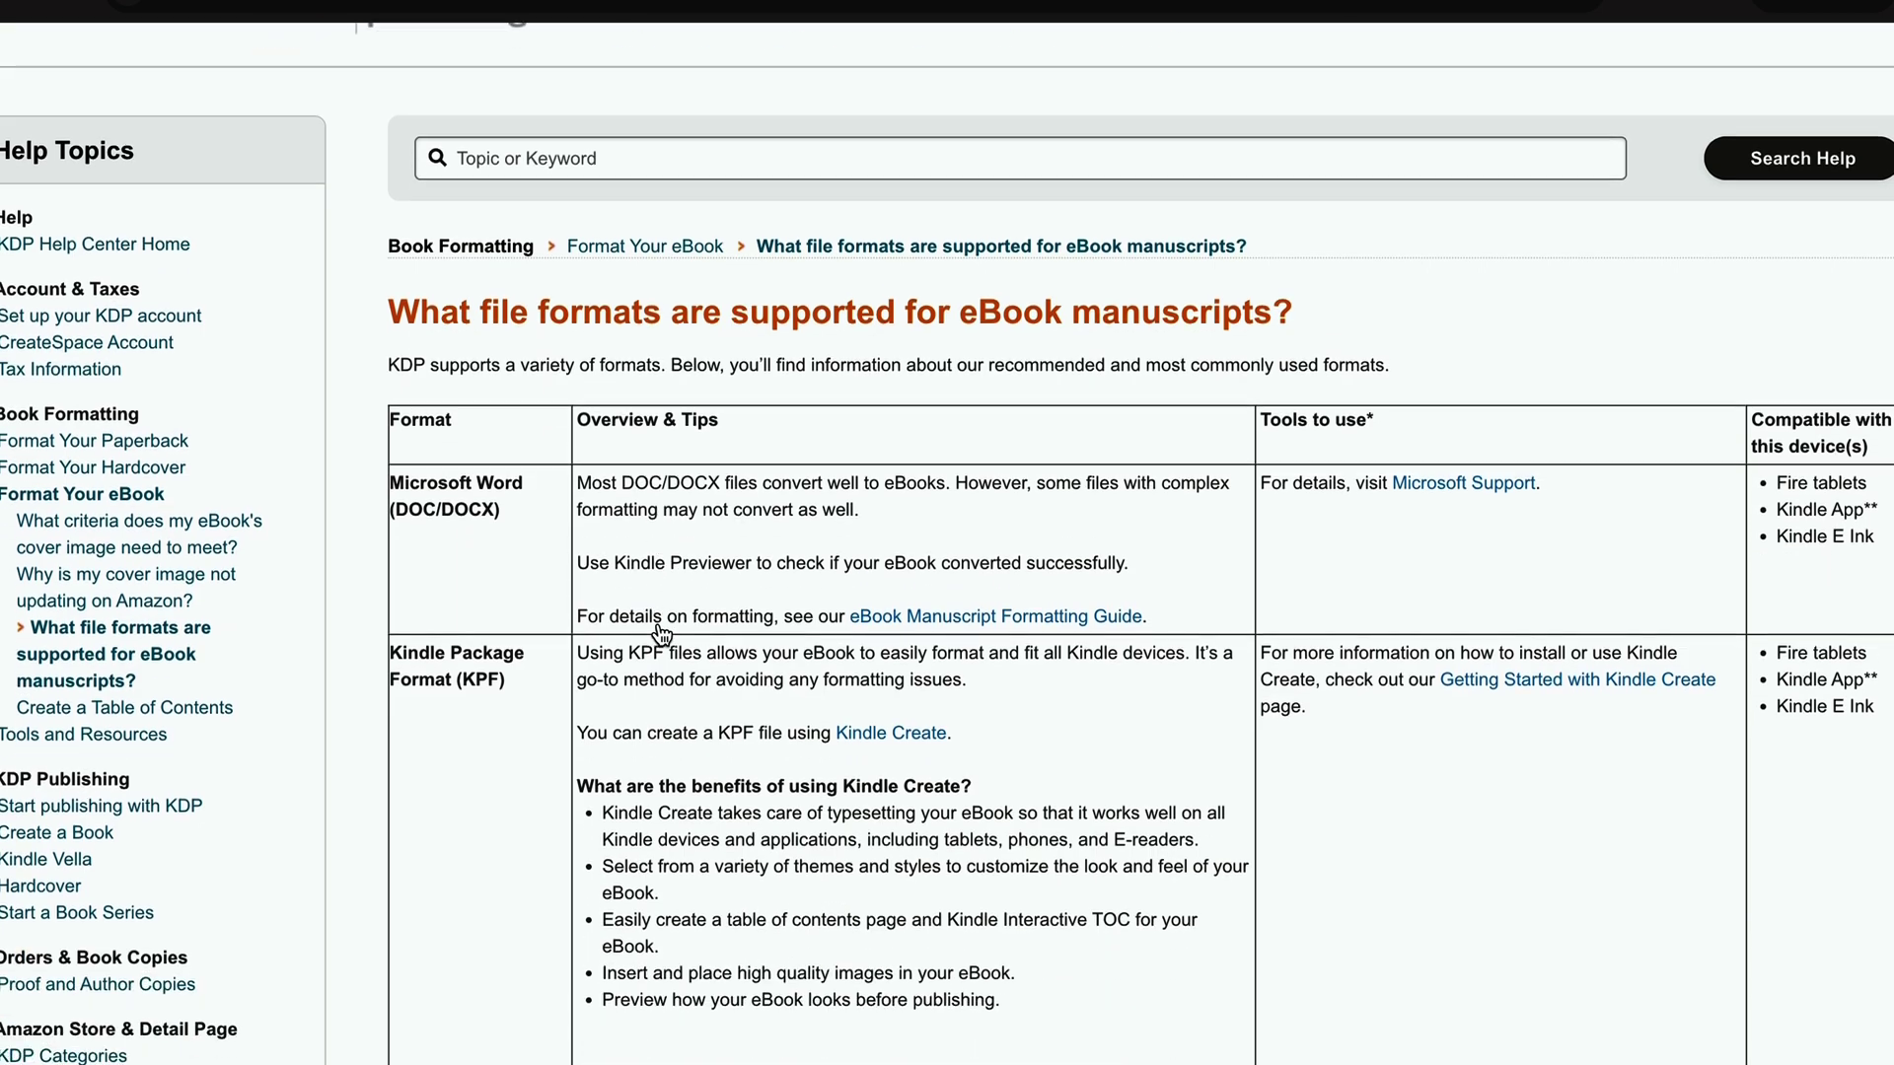
{"action": "scroll", "coordinate": [661, 633], "scroll_direction": "down", "scroll_amount": 5}
{"action": "scroll", "coordinate": [661, 633], "scroll_direction": "up", "scroll_amount": 4}
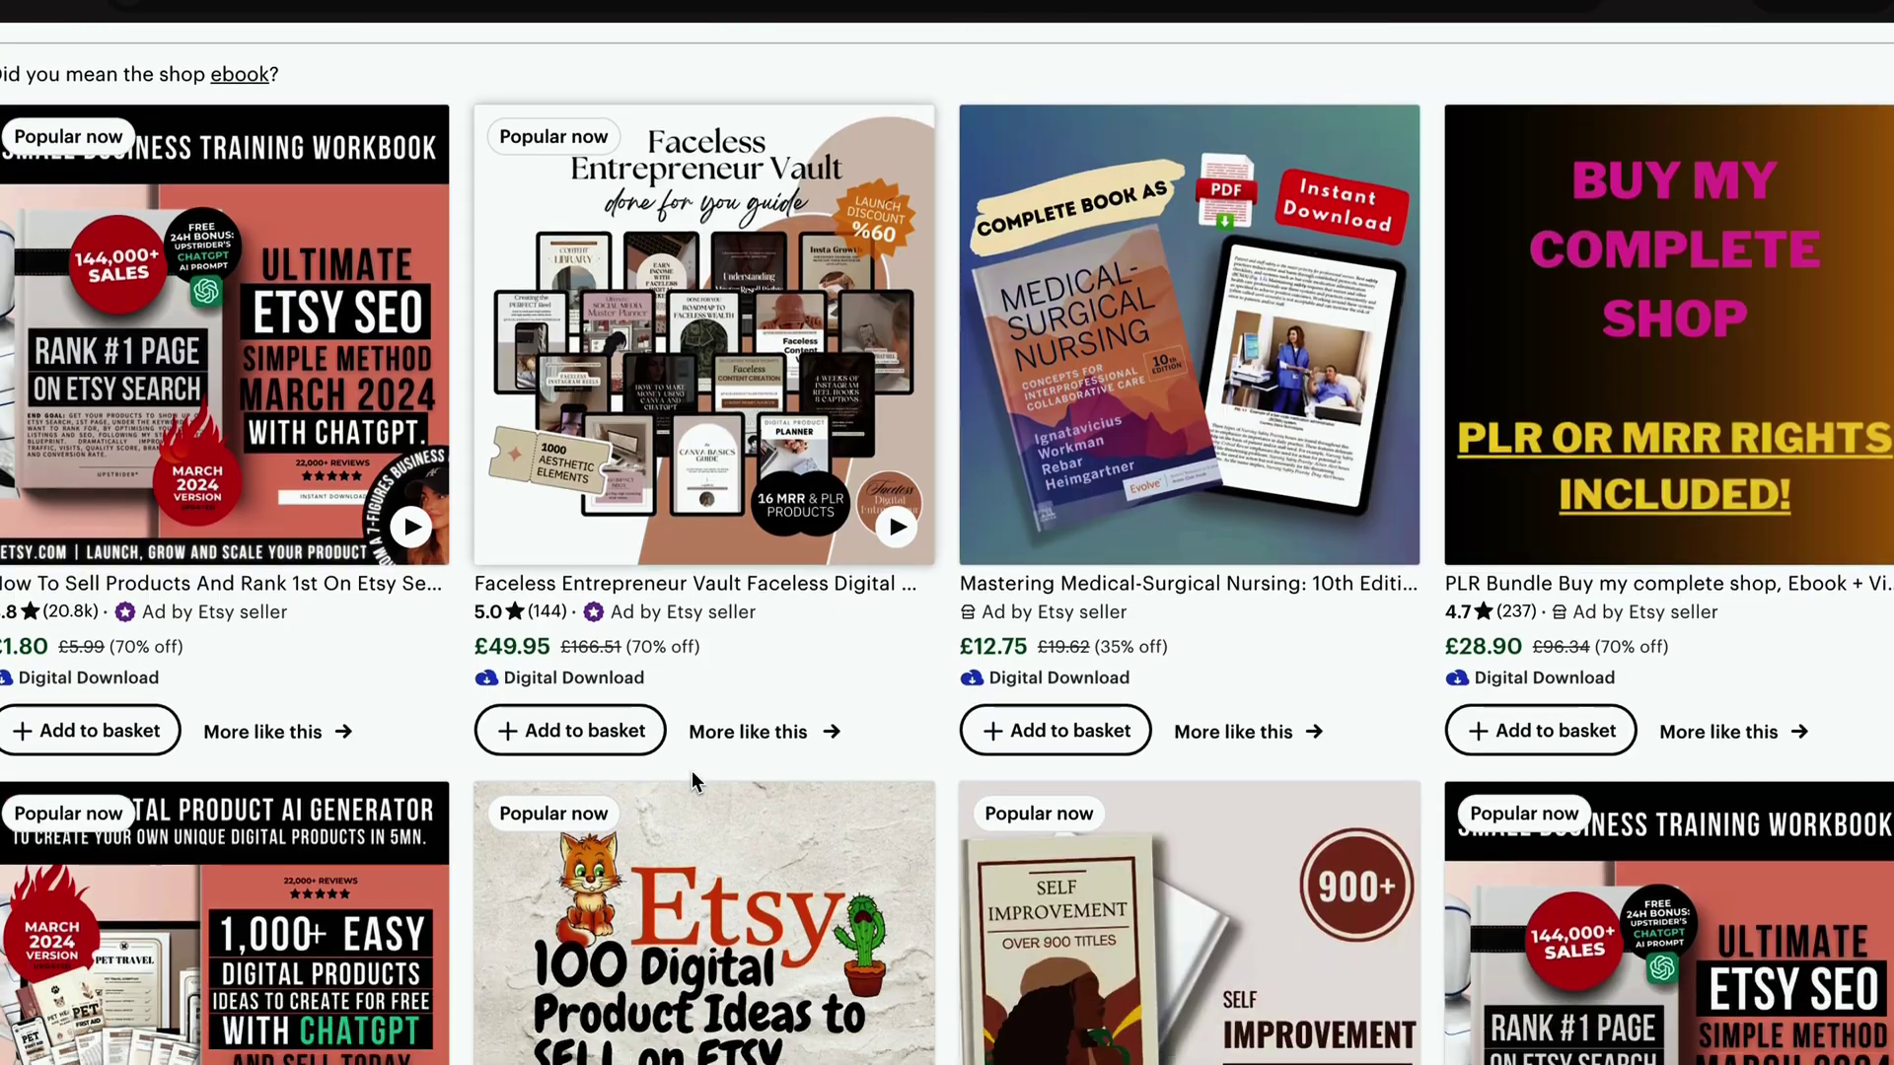
{"action": "scroll", "coordinate": [690, 772], "scroll_direction": "down", "scroll_amount": 5}
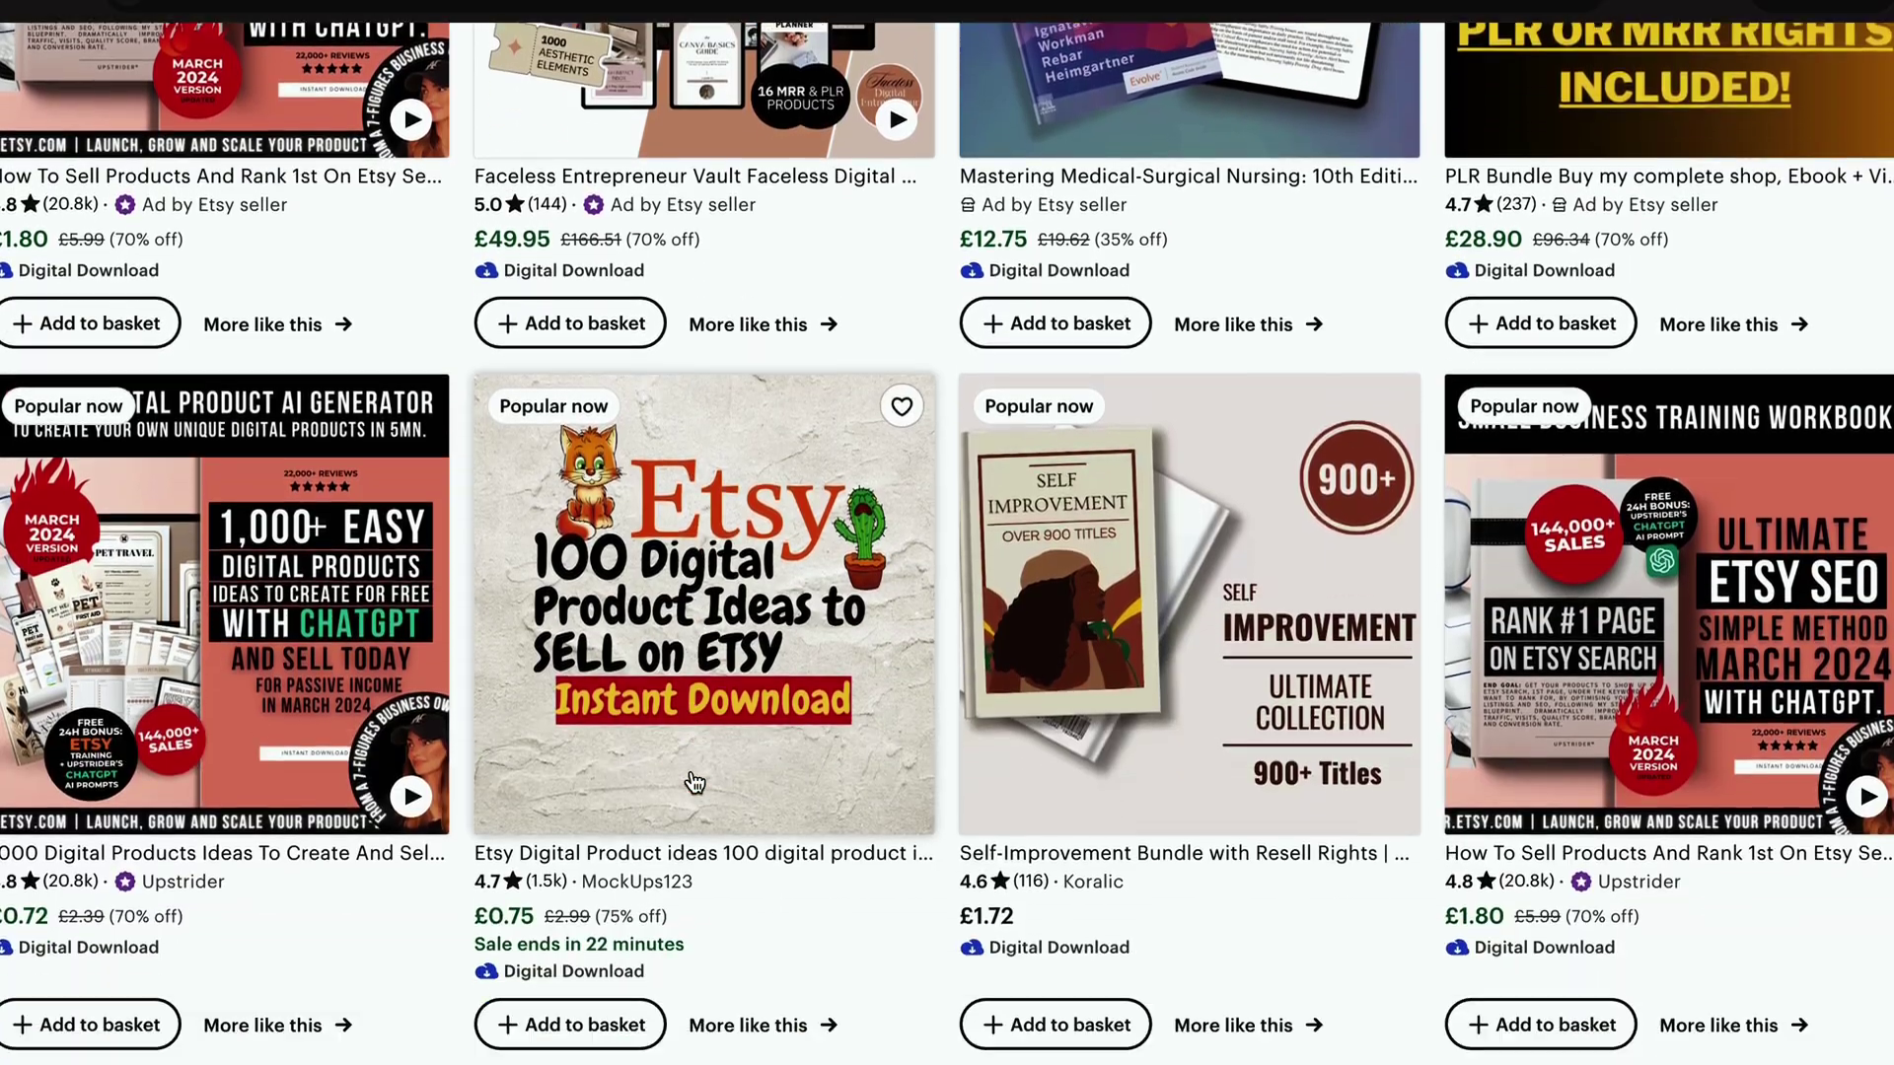
{"action": "scroll", "coordinate": [694, 782], "scroll_direction": "down", "scroll_amount": 7}
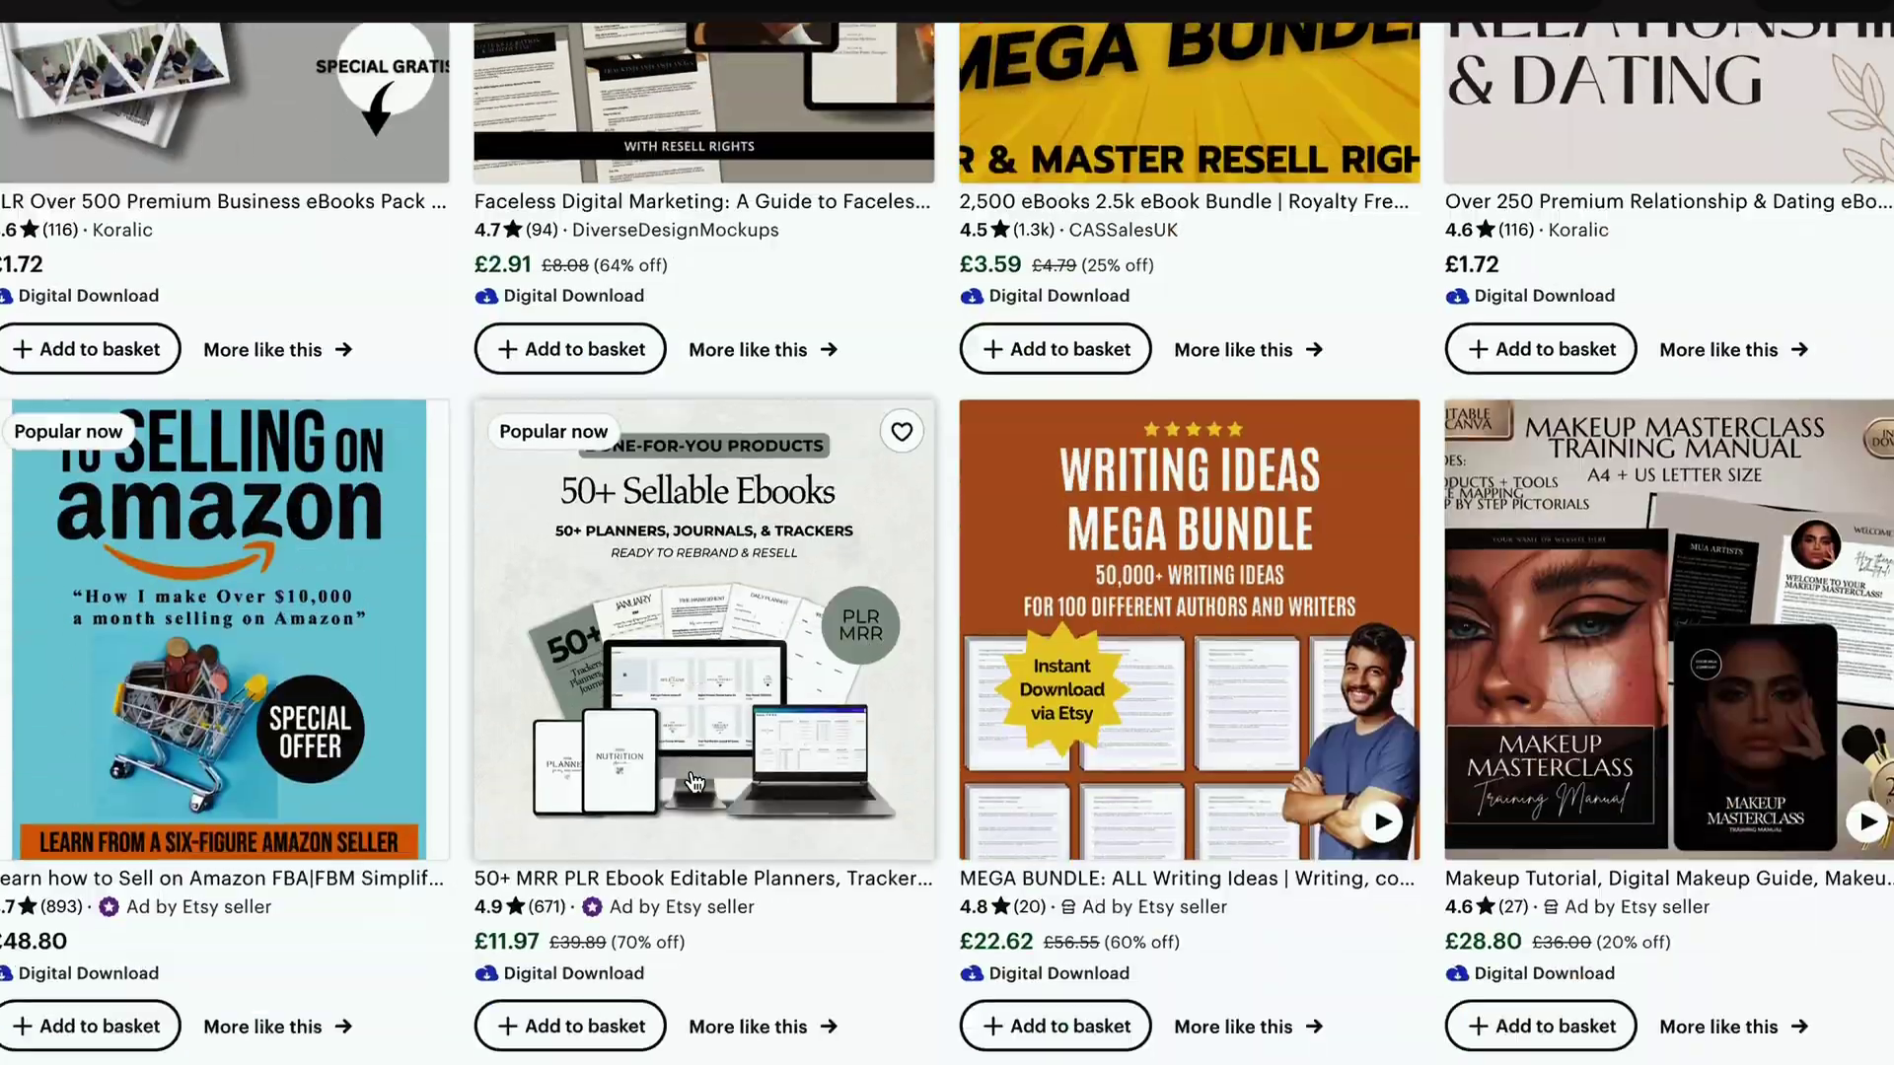
{"action": "scroll", "coordinate": [695, 782], "scroll_direction": "down", "scroll_amount": 10}
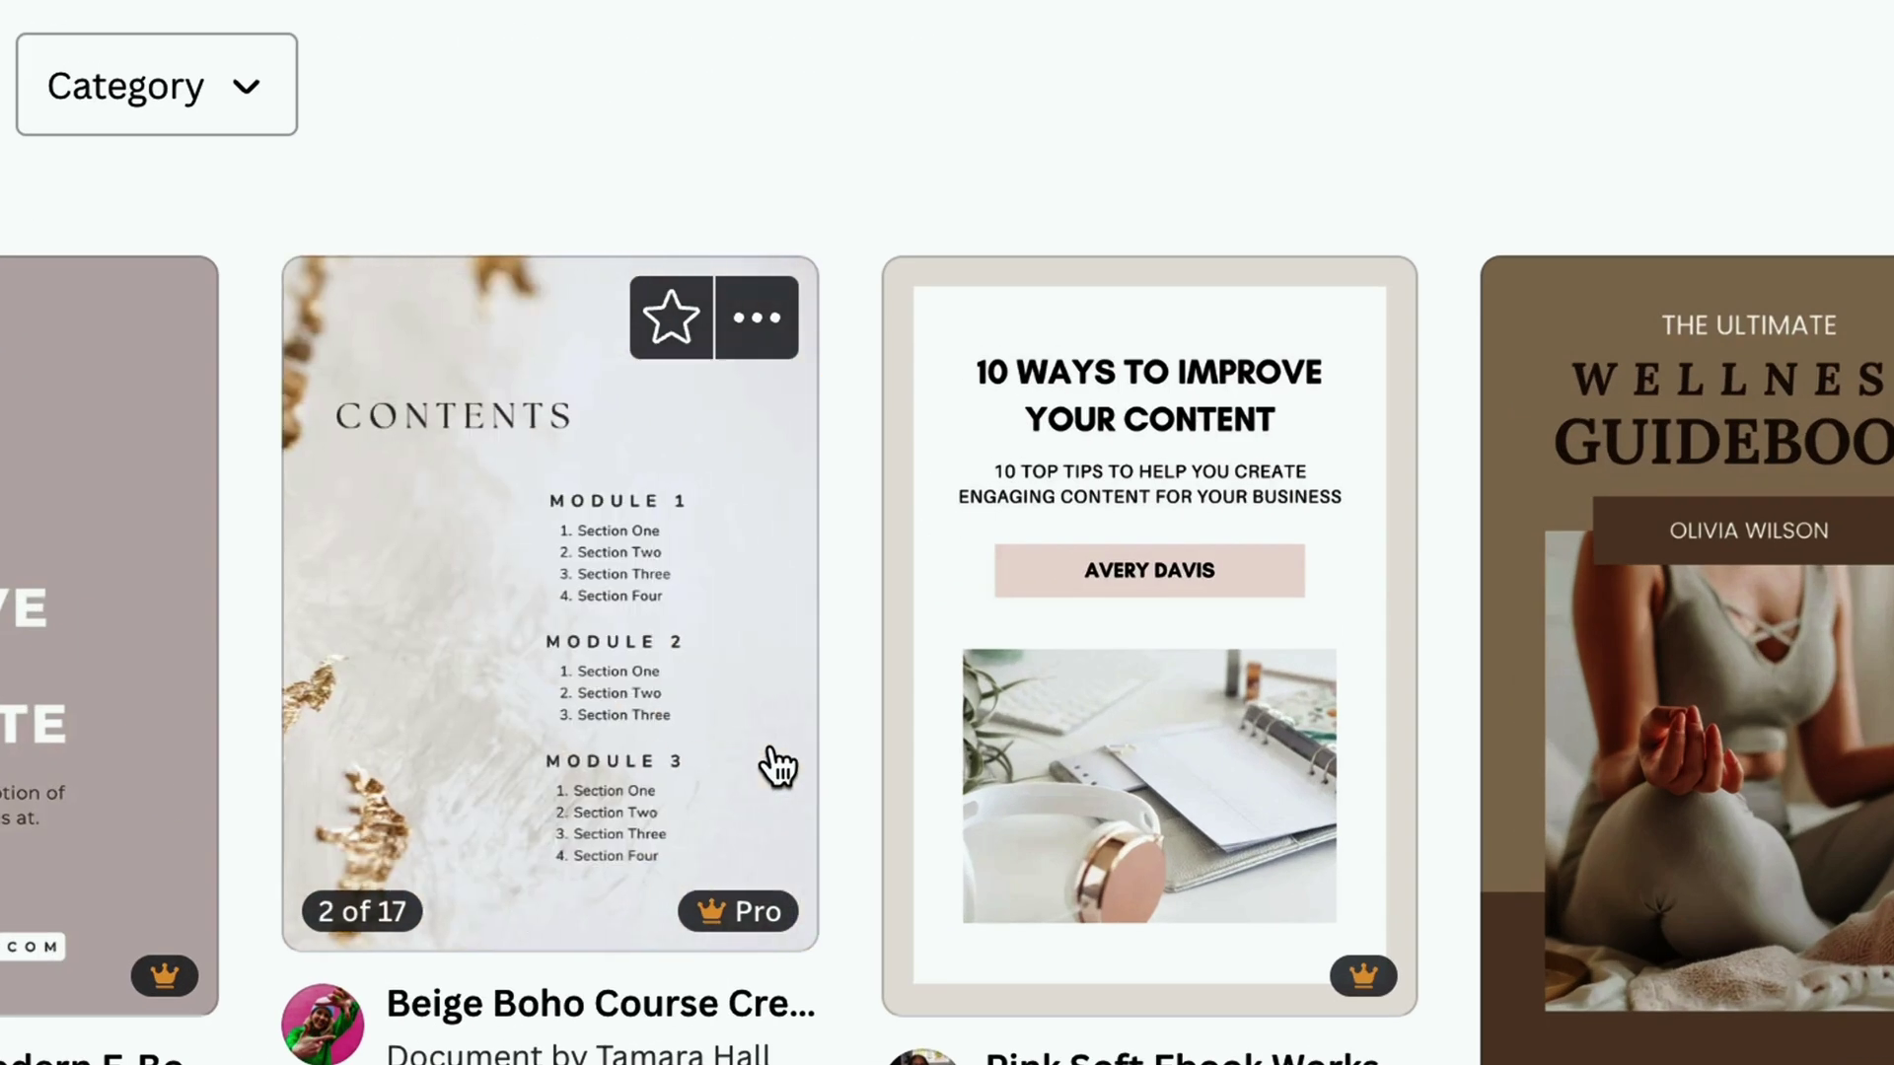
Step: Read Canva's Terms of Use down to section 4, Content and Designs
{"action": "mouse_move", "coordinate": [1013, 775]}
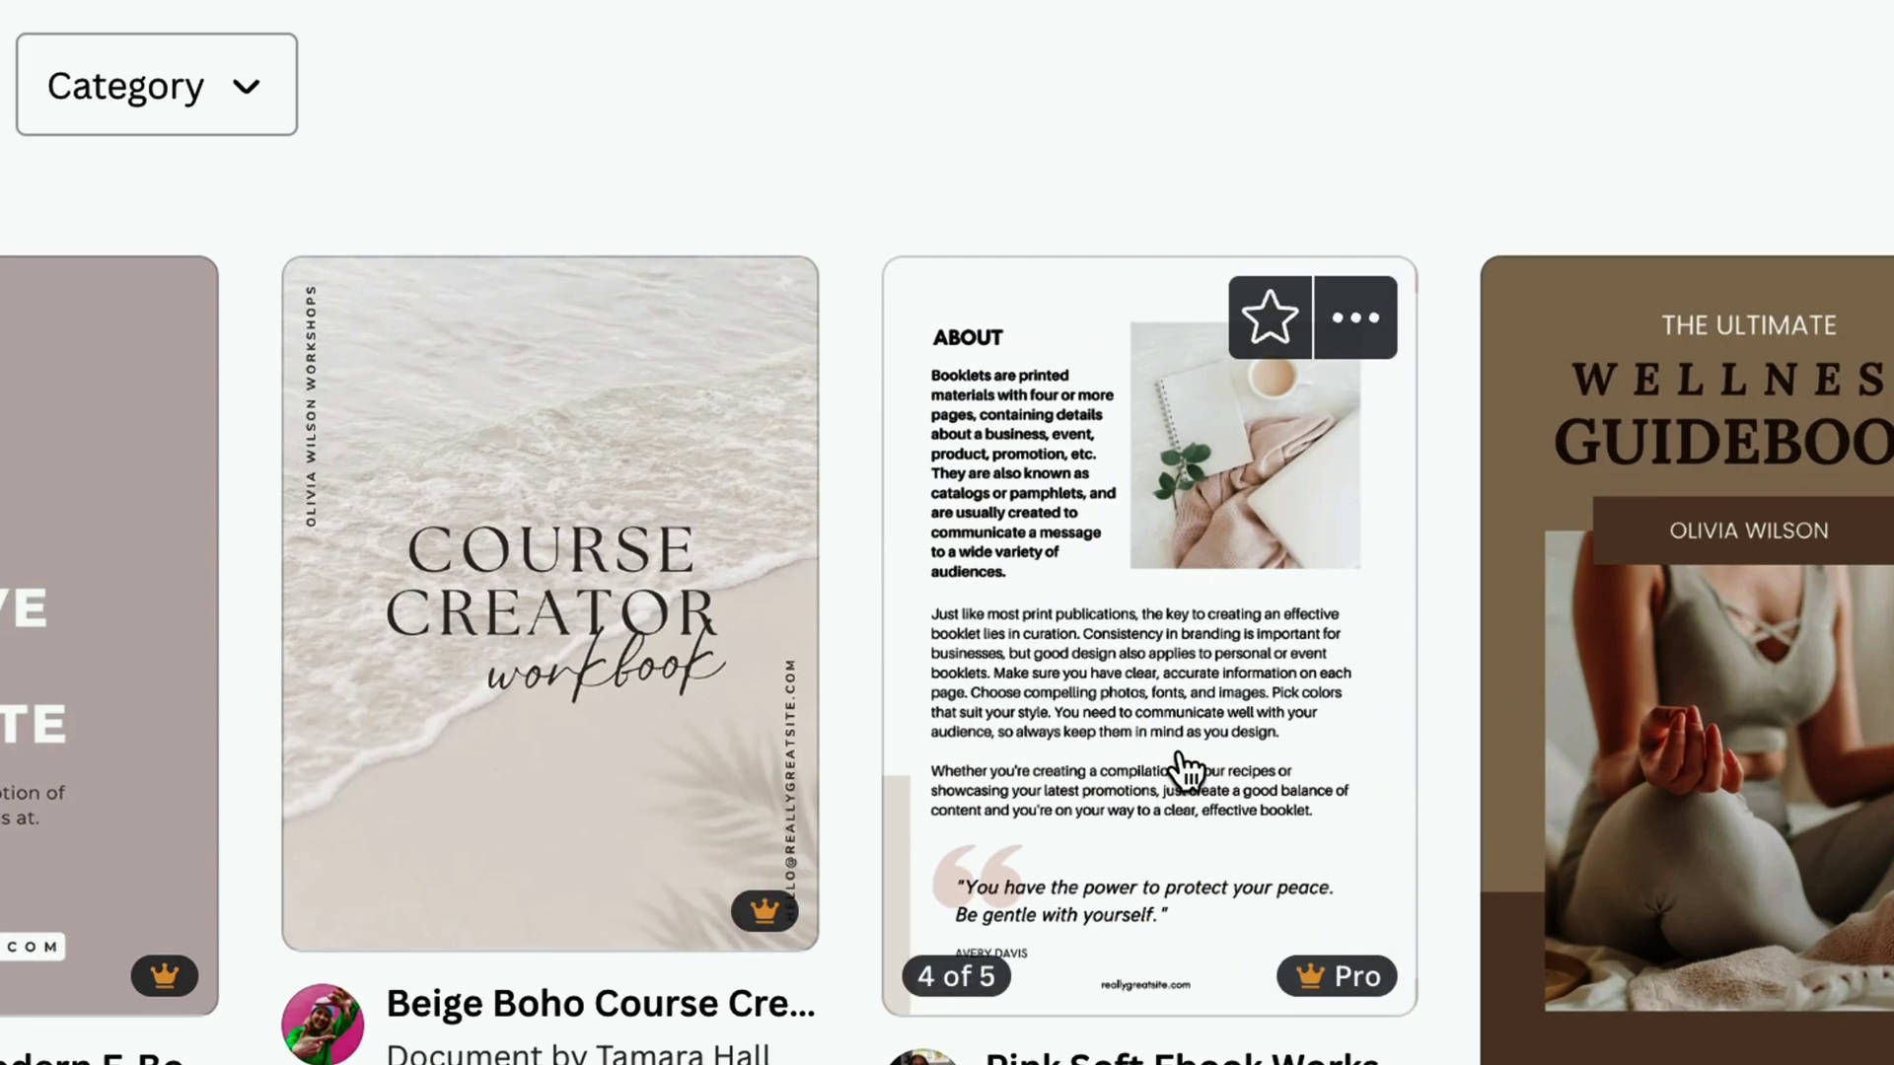
{"action": "mouse_move", "coordinate": [1330, 804]}
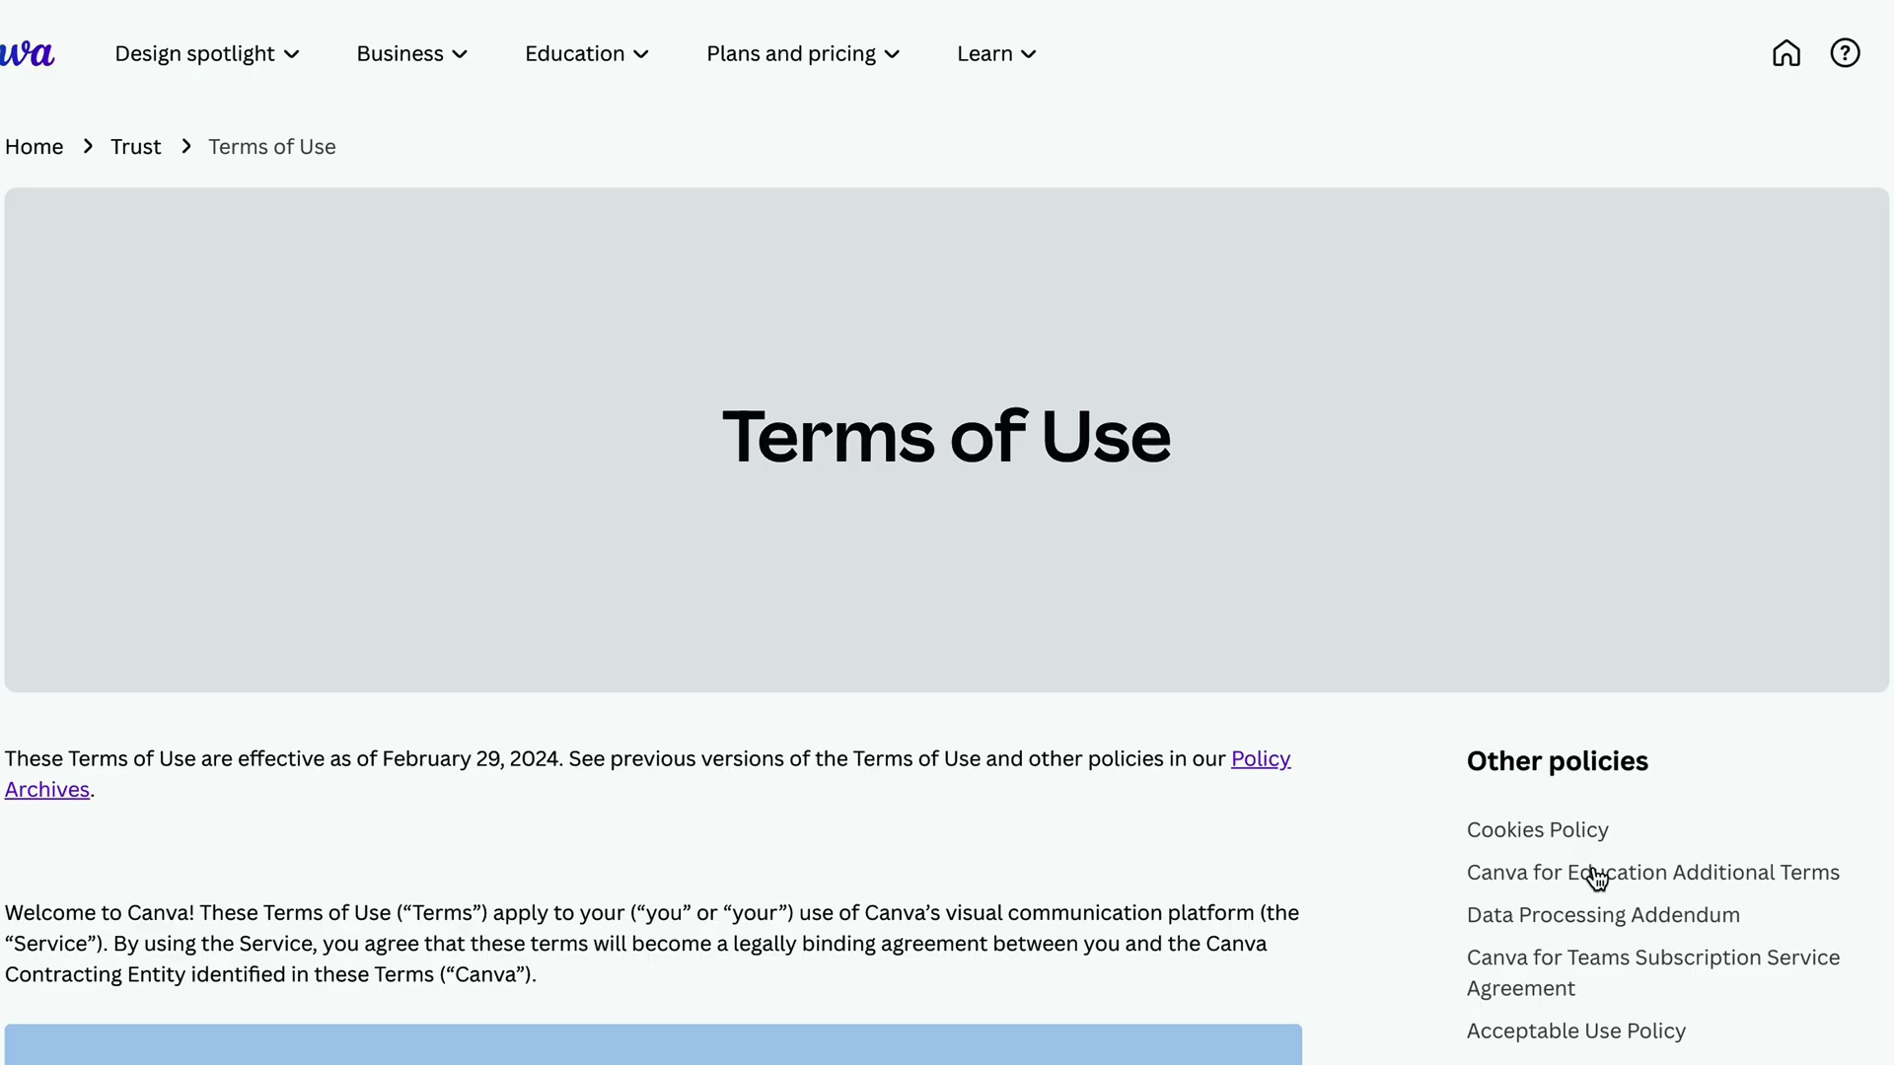
{"action": "scroll", "coordinate": [1597, 877], "scroll_direction": "down", "scroll_amount": 8}
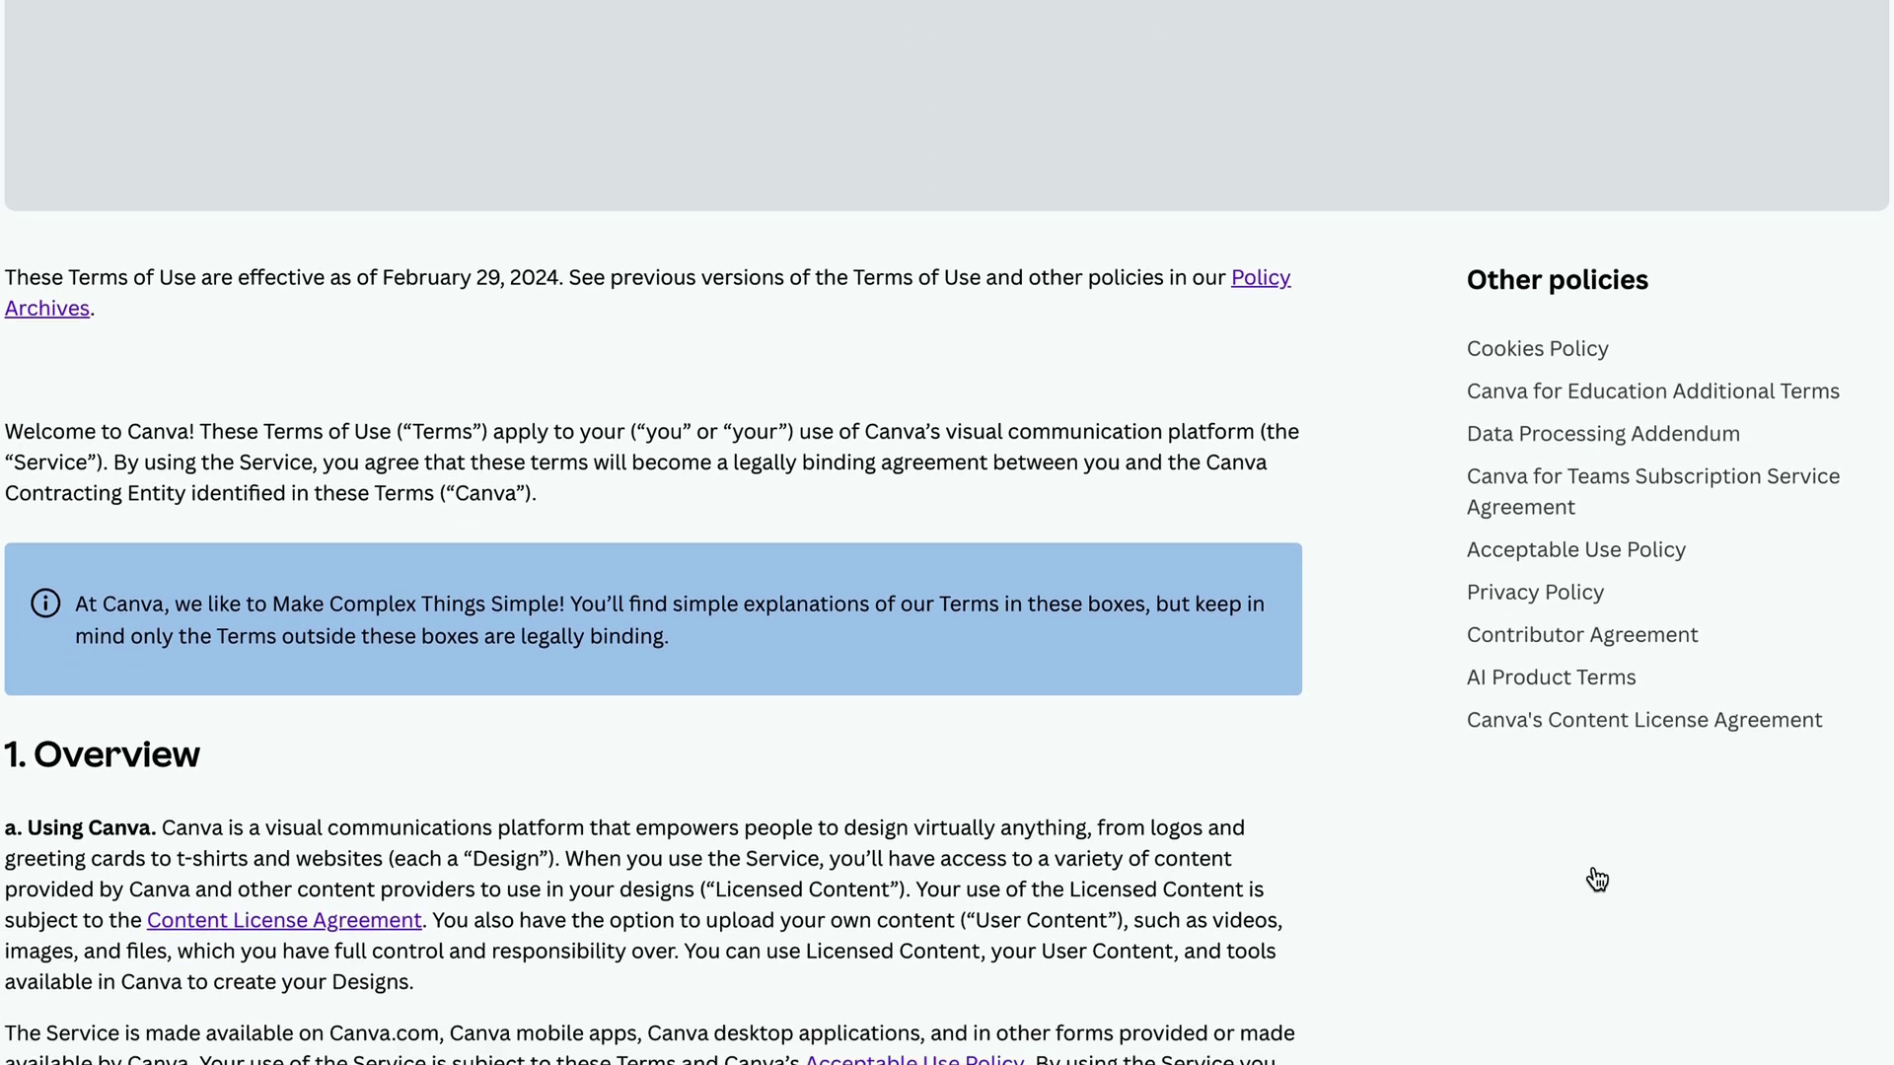
{"action": "scroll", "coordinate": [1597, 877], "scroll_direction": "down", "scroll_amount": 8}
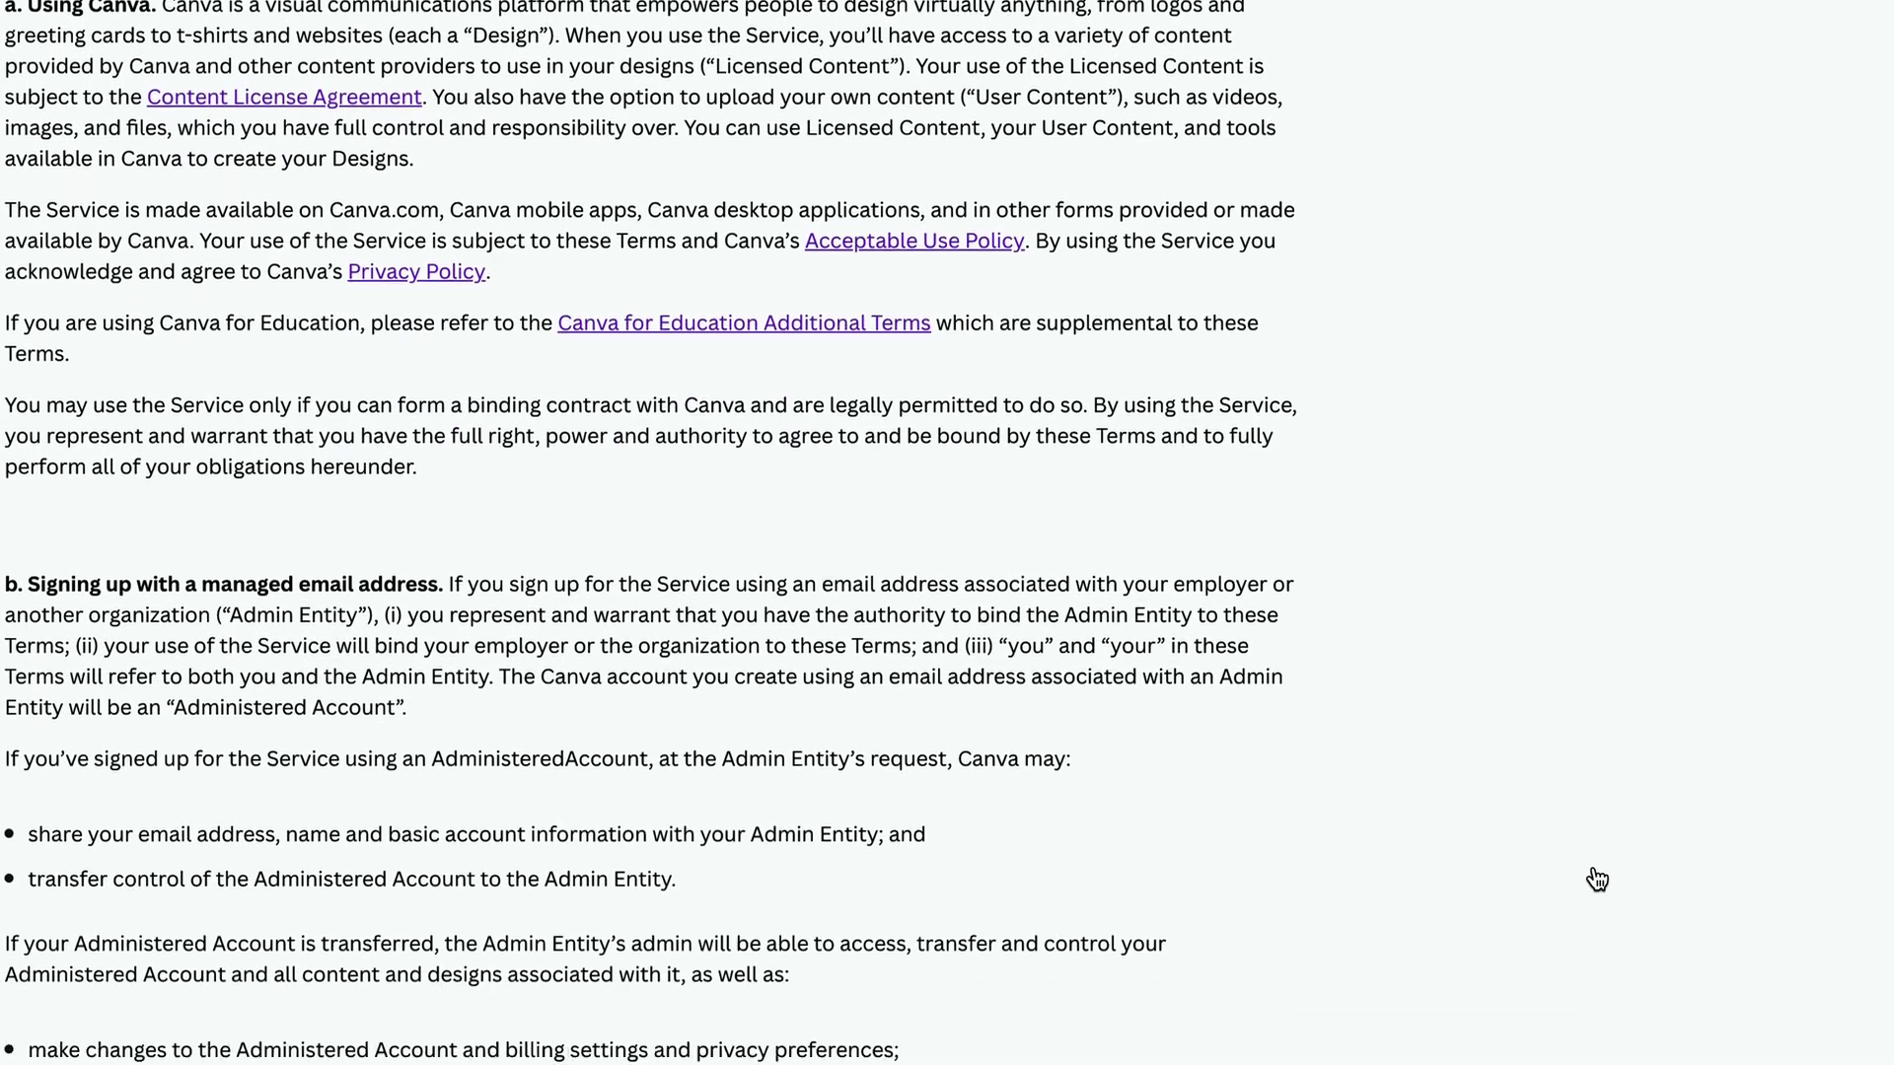
{"action": "scroll", "coordinate": [1597, 877], "scroll_direction": "down", "scroll_amount": 14}
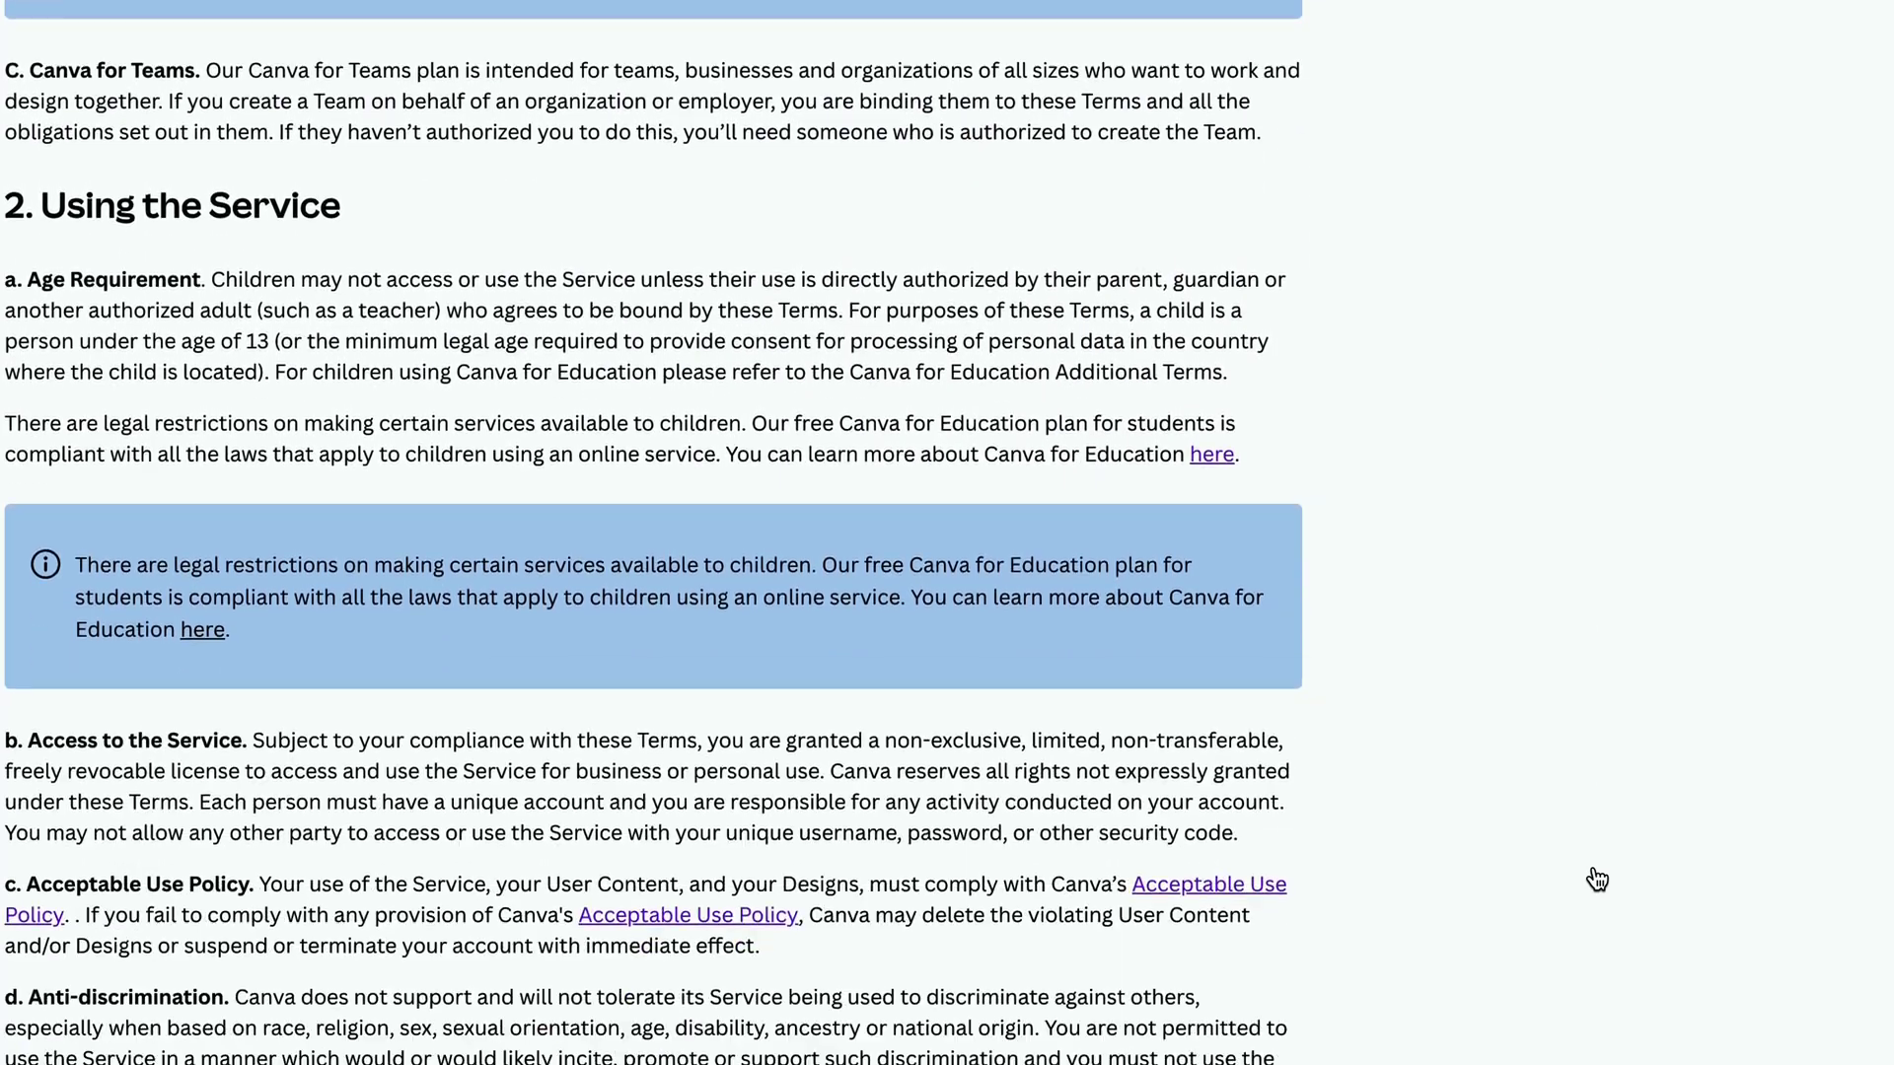
{"action": "scroll", "coordinate": [1597, 877], "scroll_direction": "down", "scroll_amount": 16}
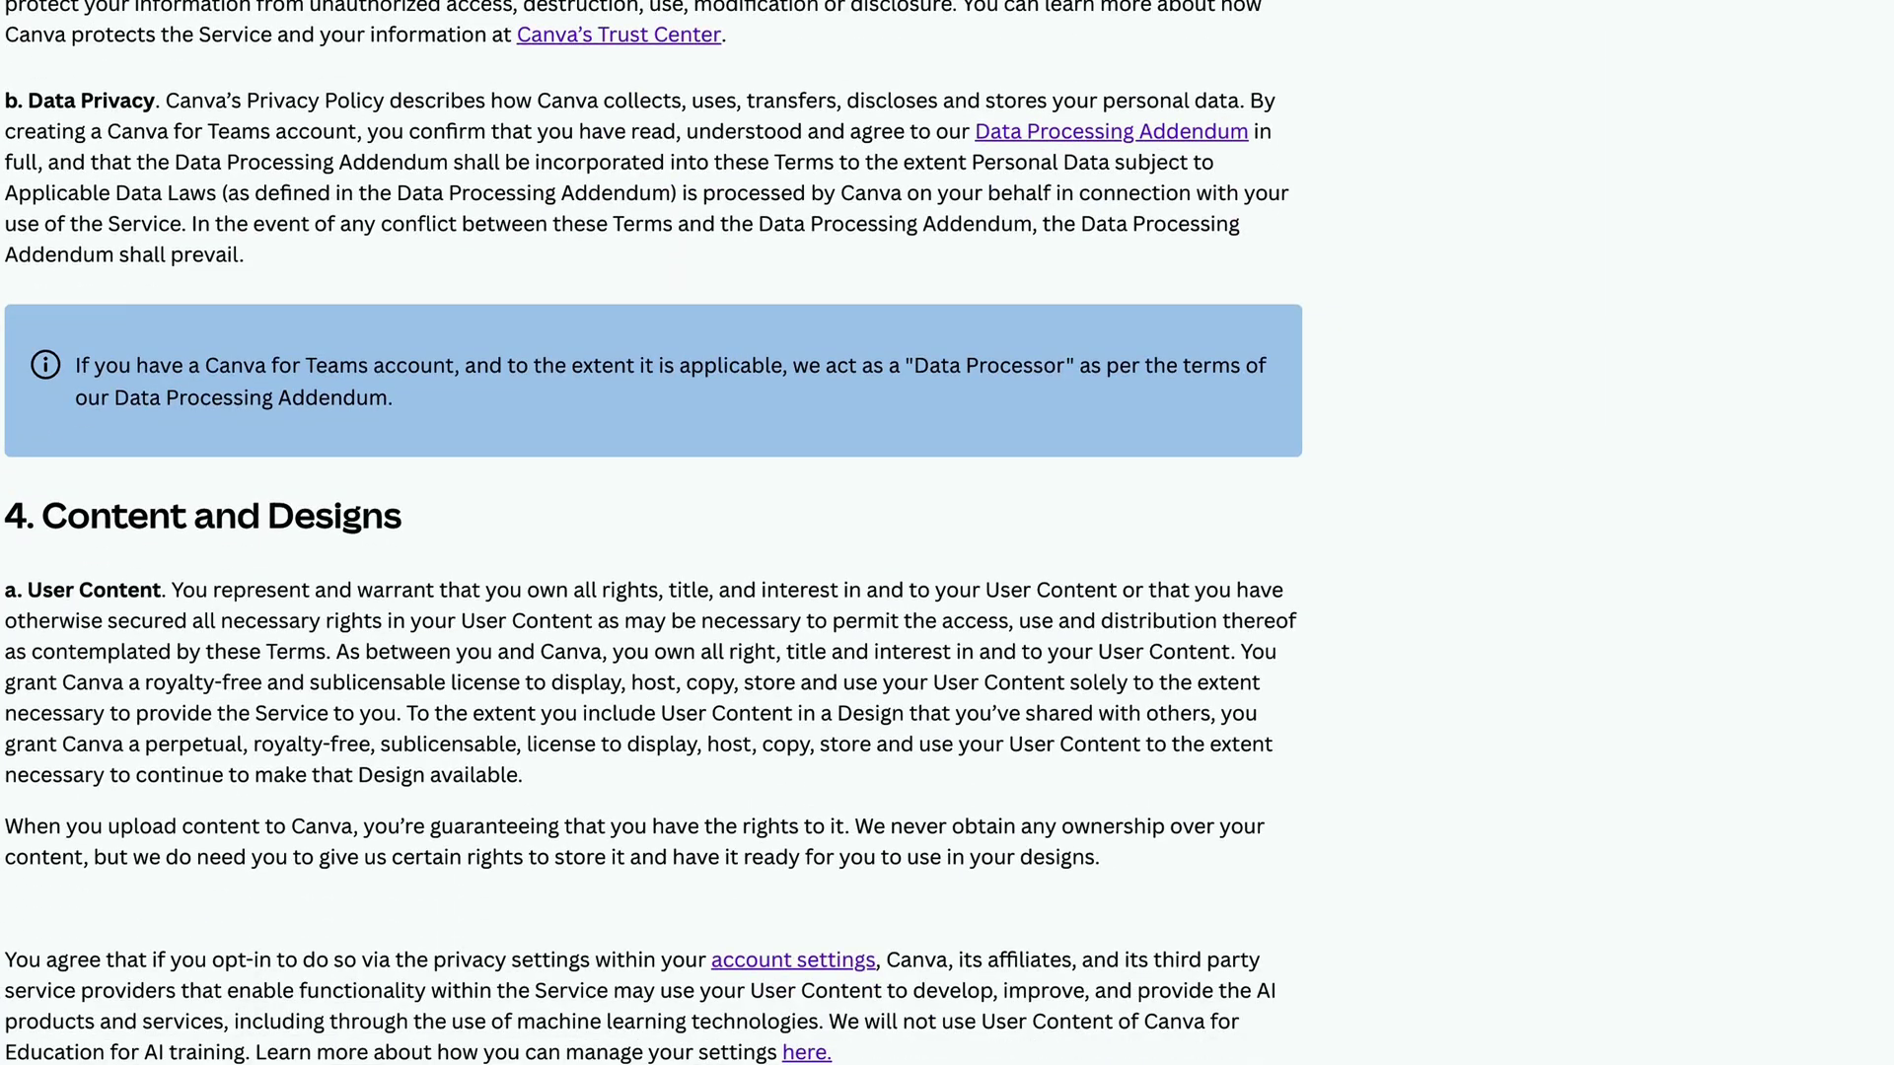
{"action": "scroll", "coordinate": [1553, 477], "scroll_direction": "down", "scroll_amount": 5}
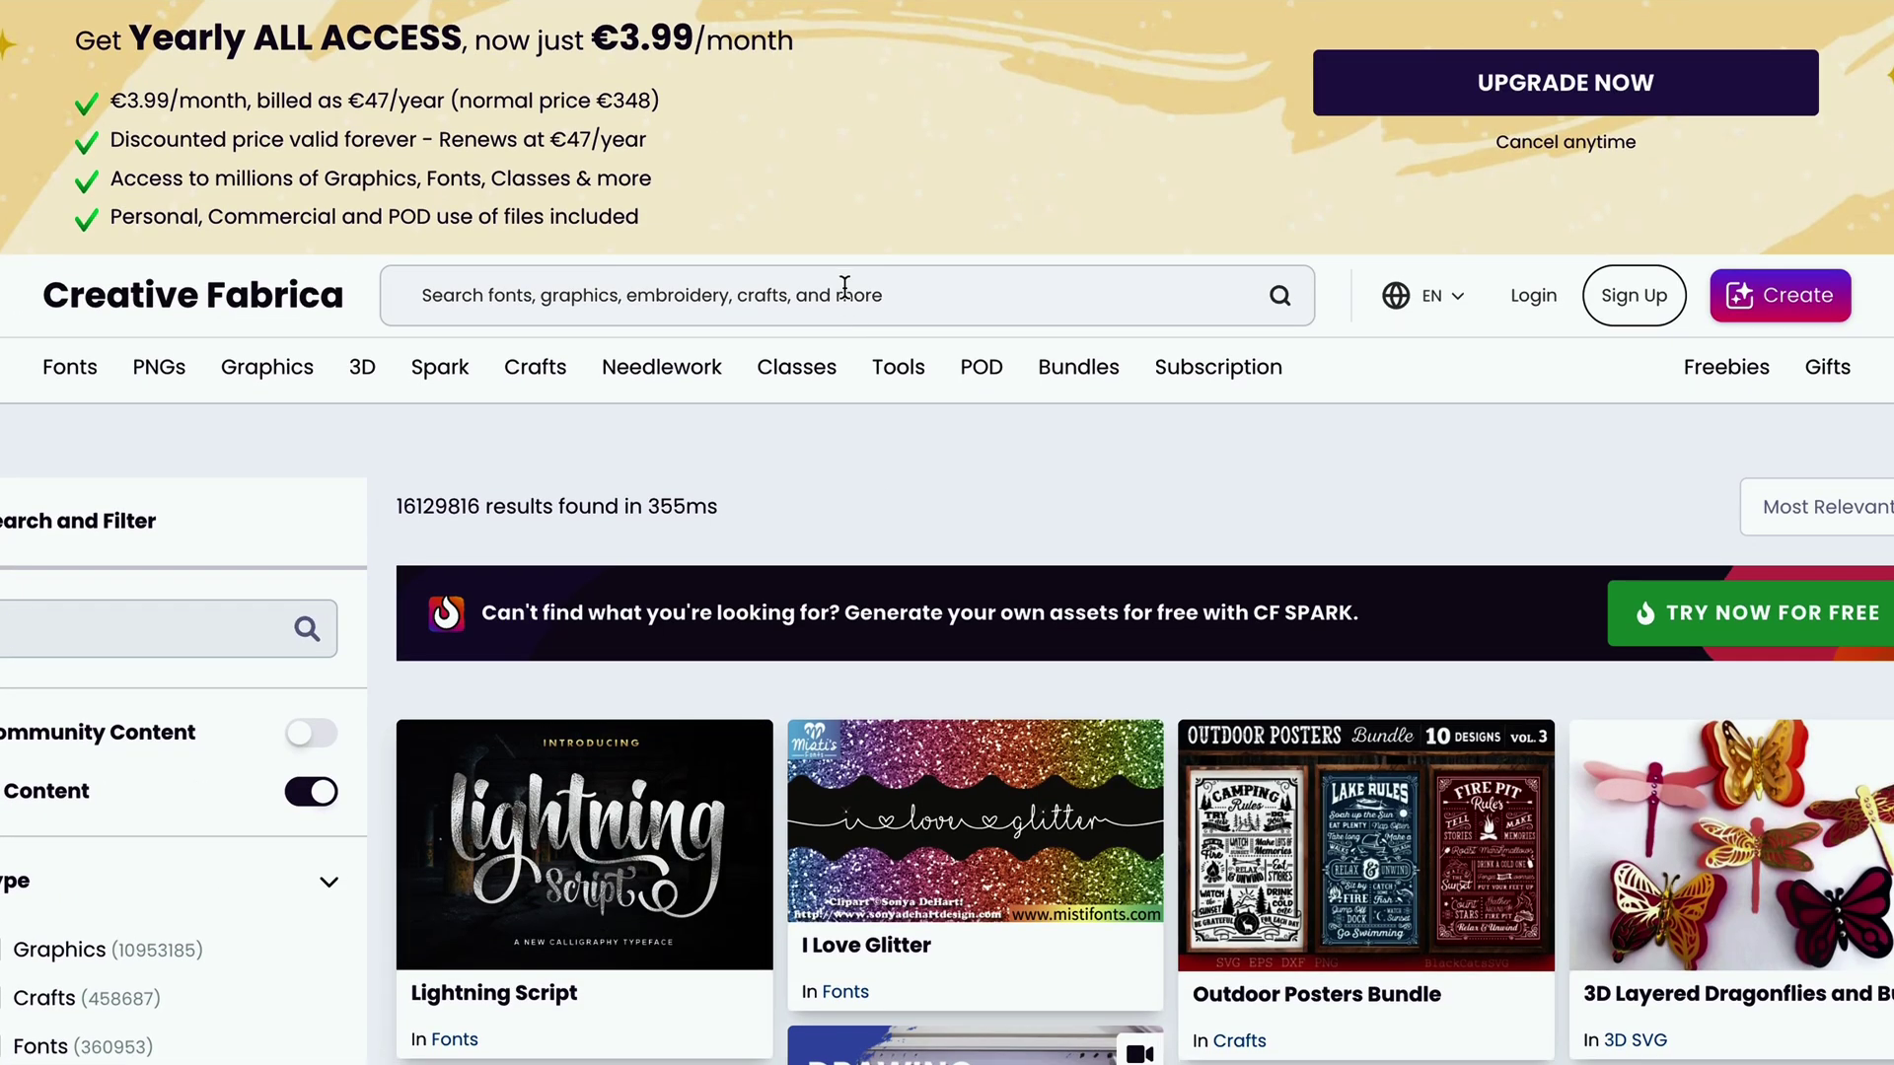
Step: Search Creative Fabrica for 'ebook template' and browse the results, including the Lead Magnet Ebook Template
{"action": "key", "text": "Return"}
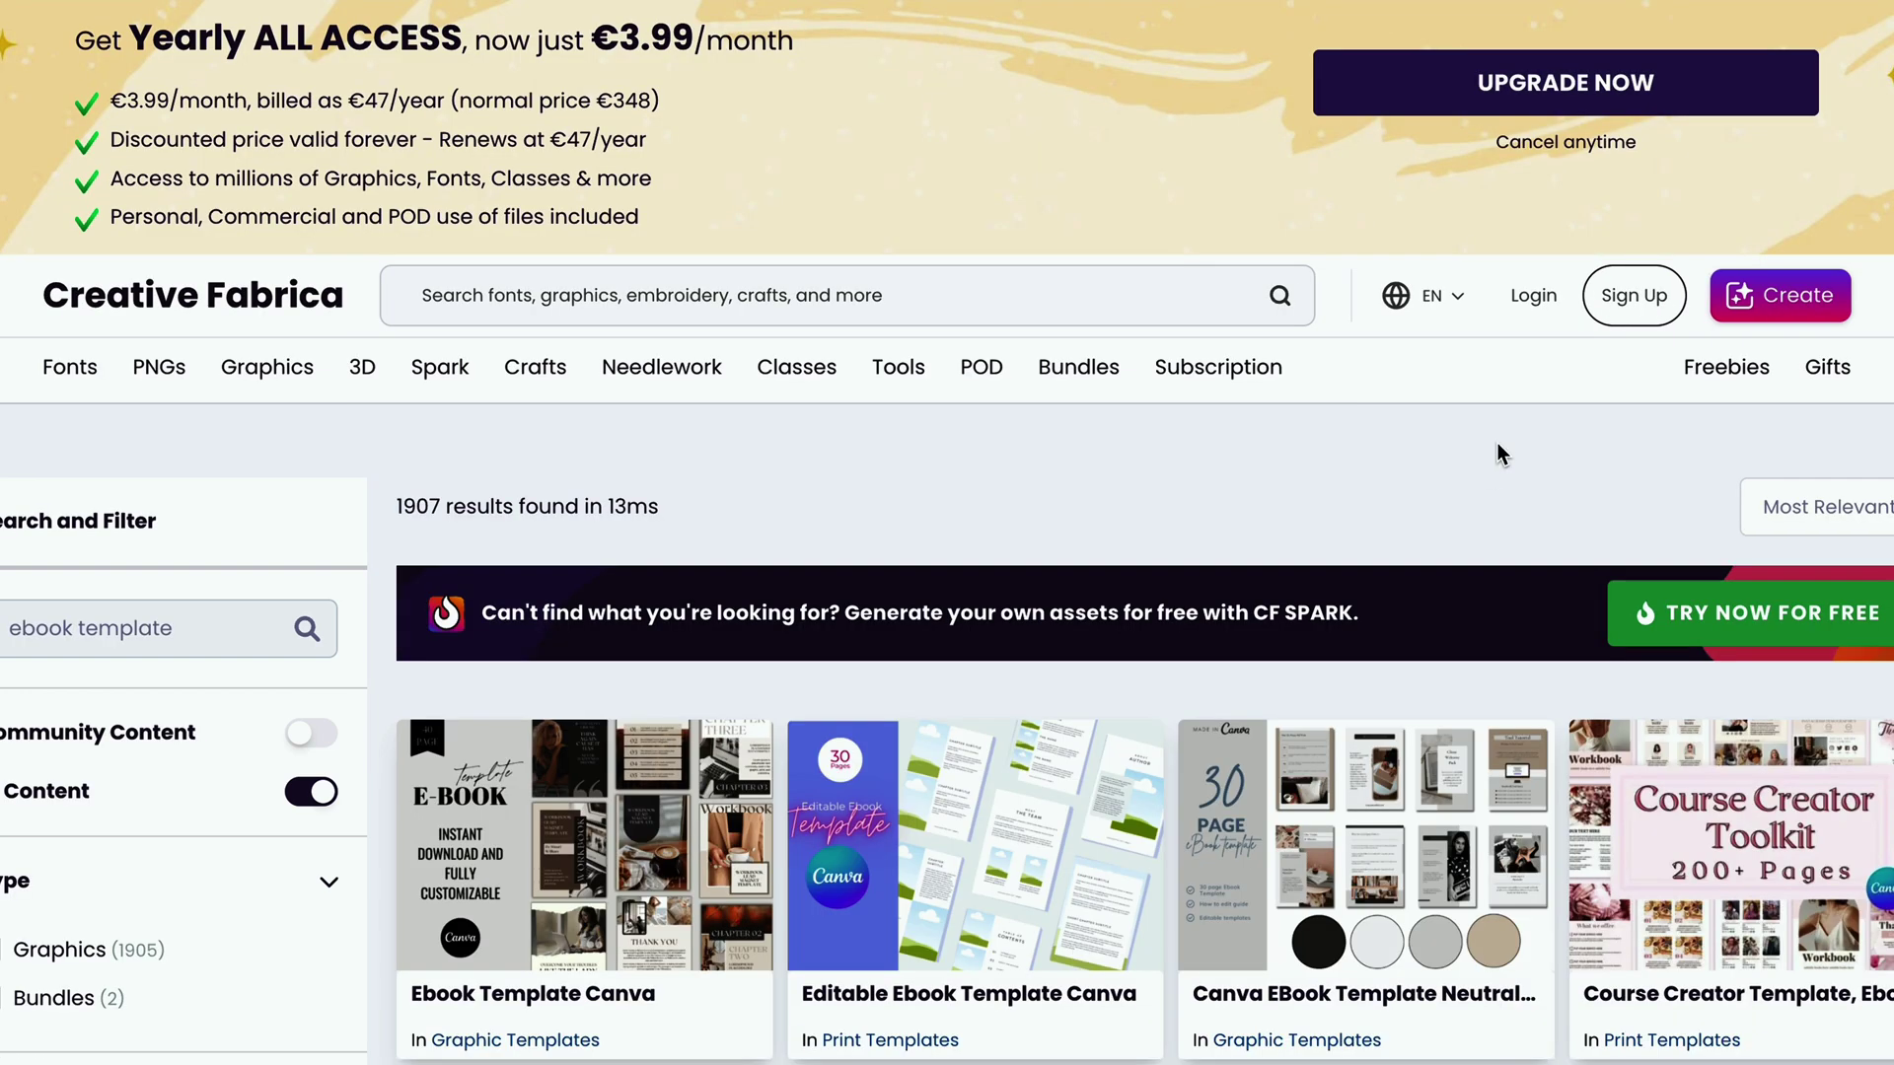
{"action": "scroll", "coordinate": [1497, 446], "scroll_direction": "down", "scroll_amount": 5}
{"action": "scroll", "coordinate": [1500, 453], "scroll_direction": "down", "scroll_amount": 1}
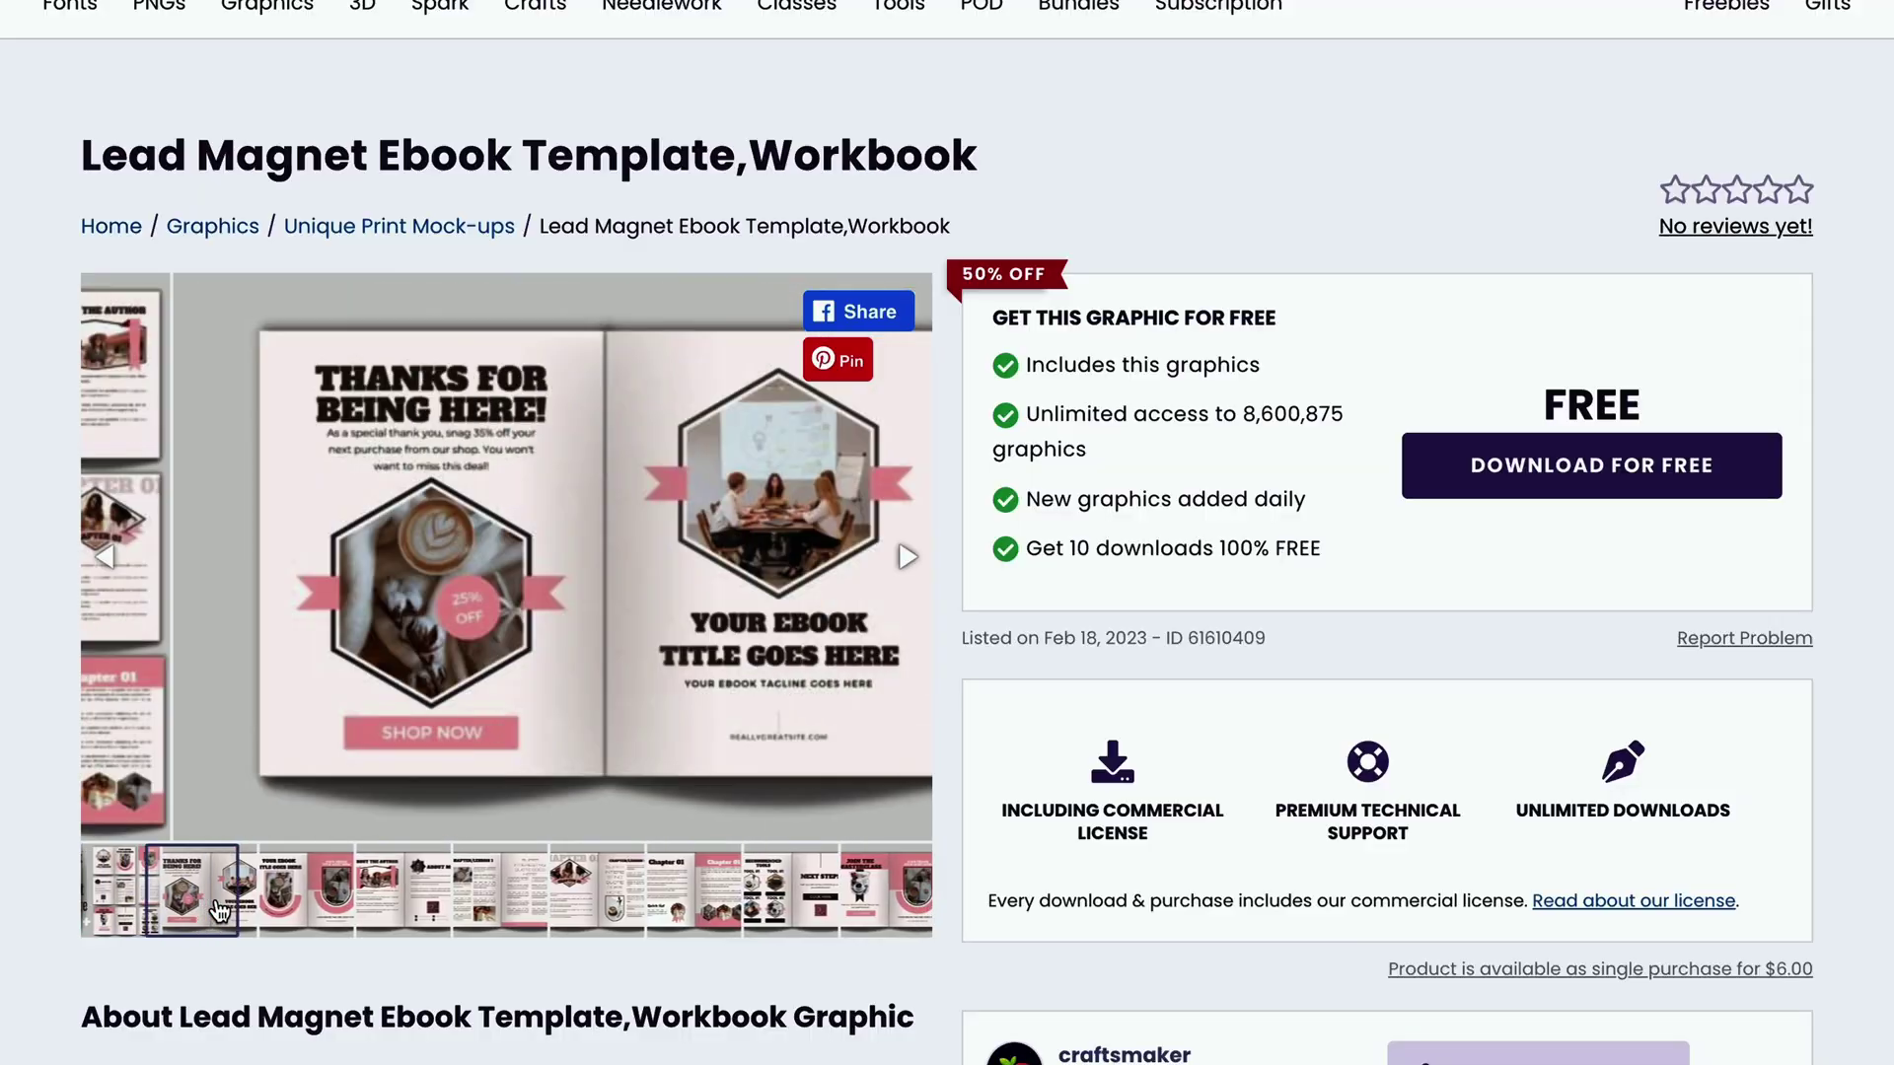
{"action": "scroll", "coordinate": [625, 899], "scroll_direction": "down", "scroll_amount": 10}
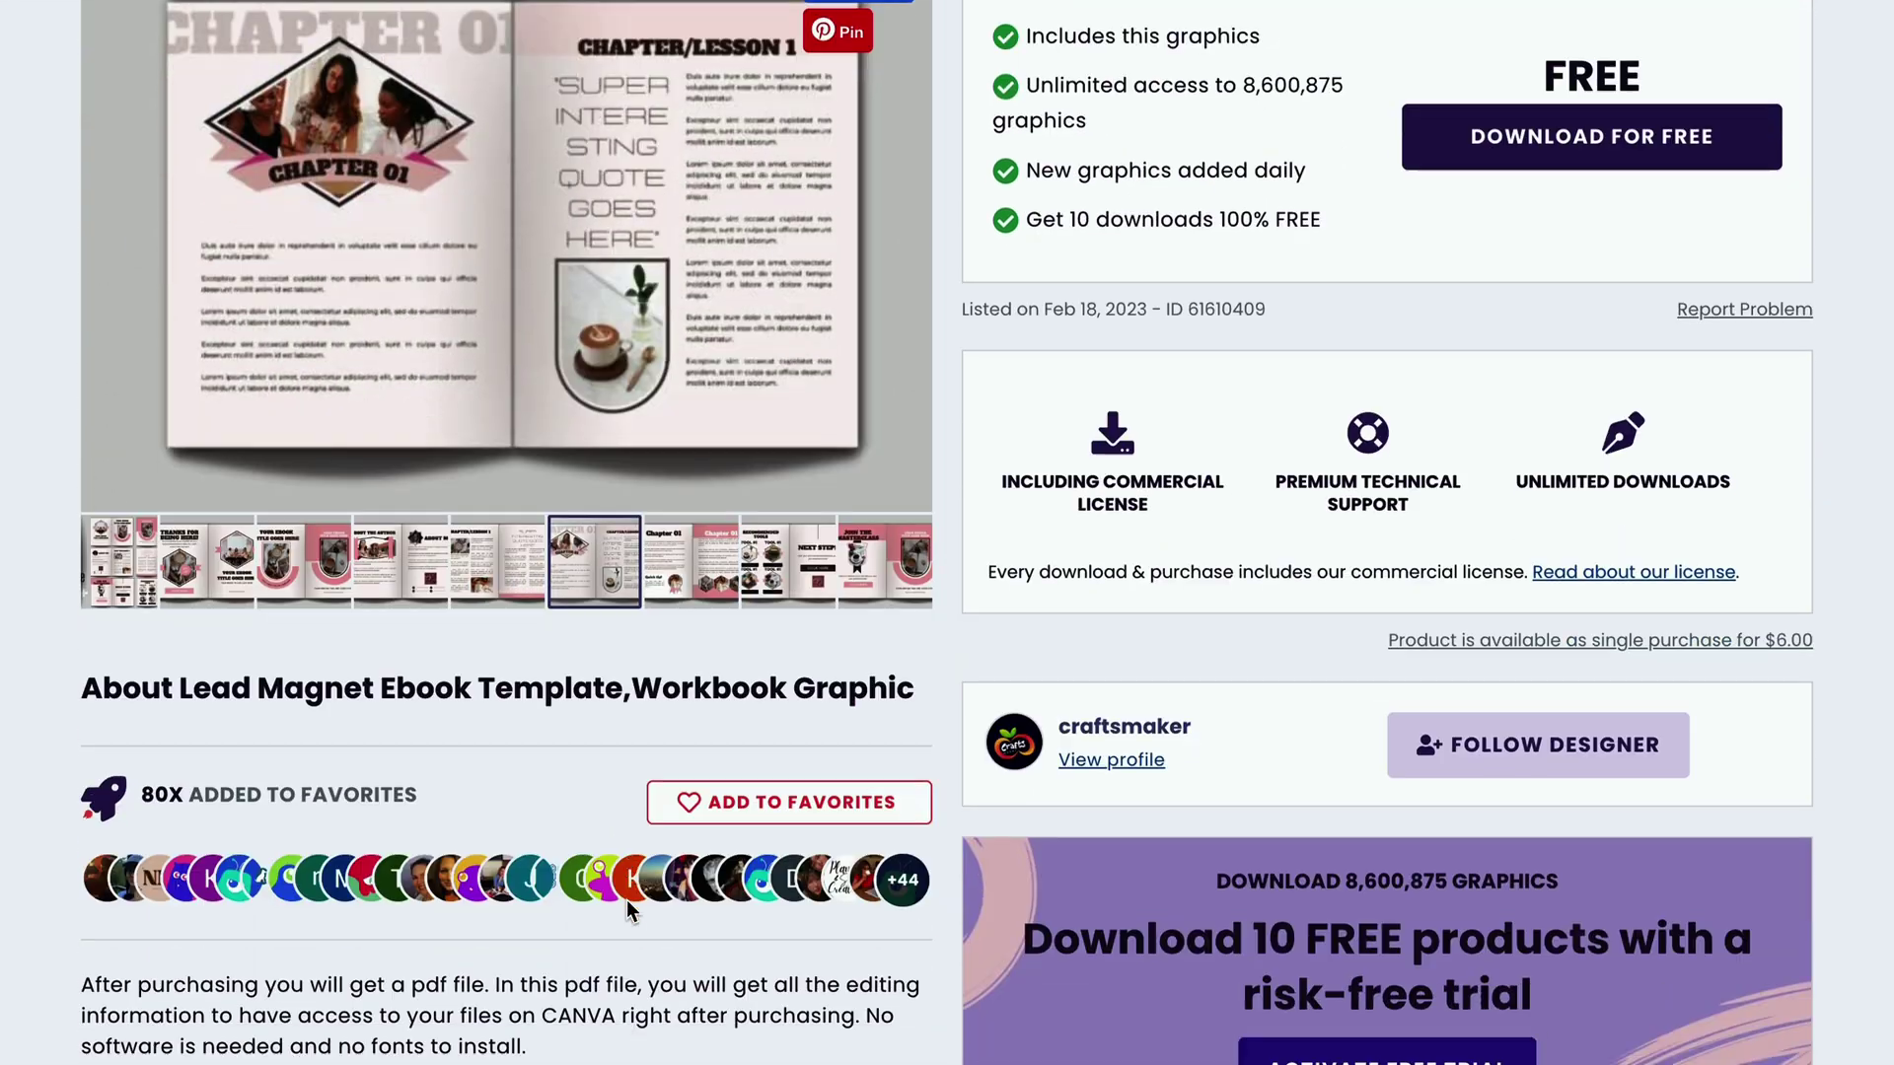
{"action": "scroll", "coordinate": [625, 899], "scroll_direction": "down", "scroll_amount": 1}
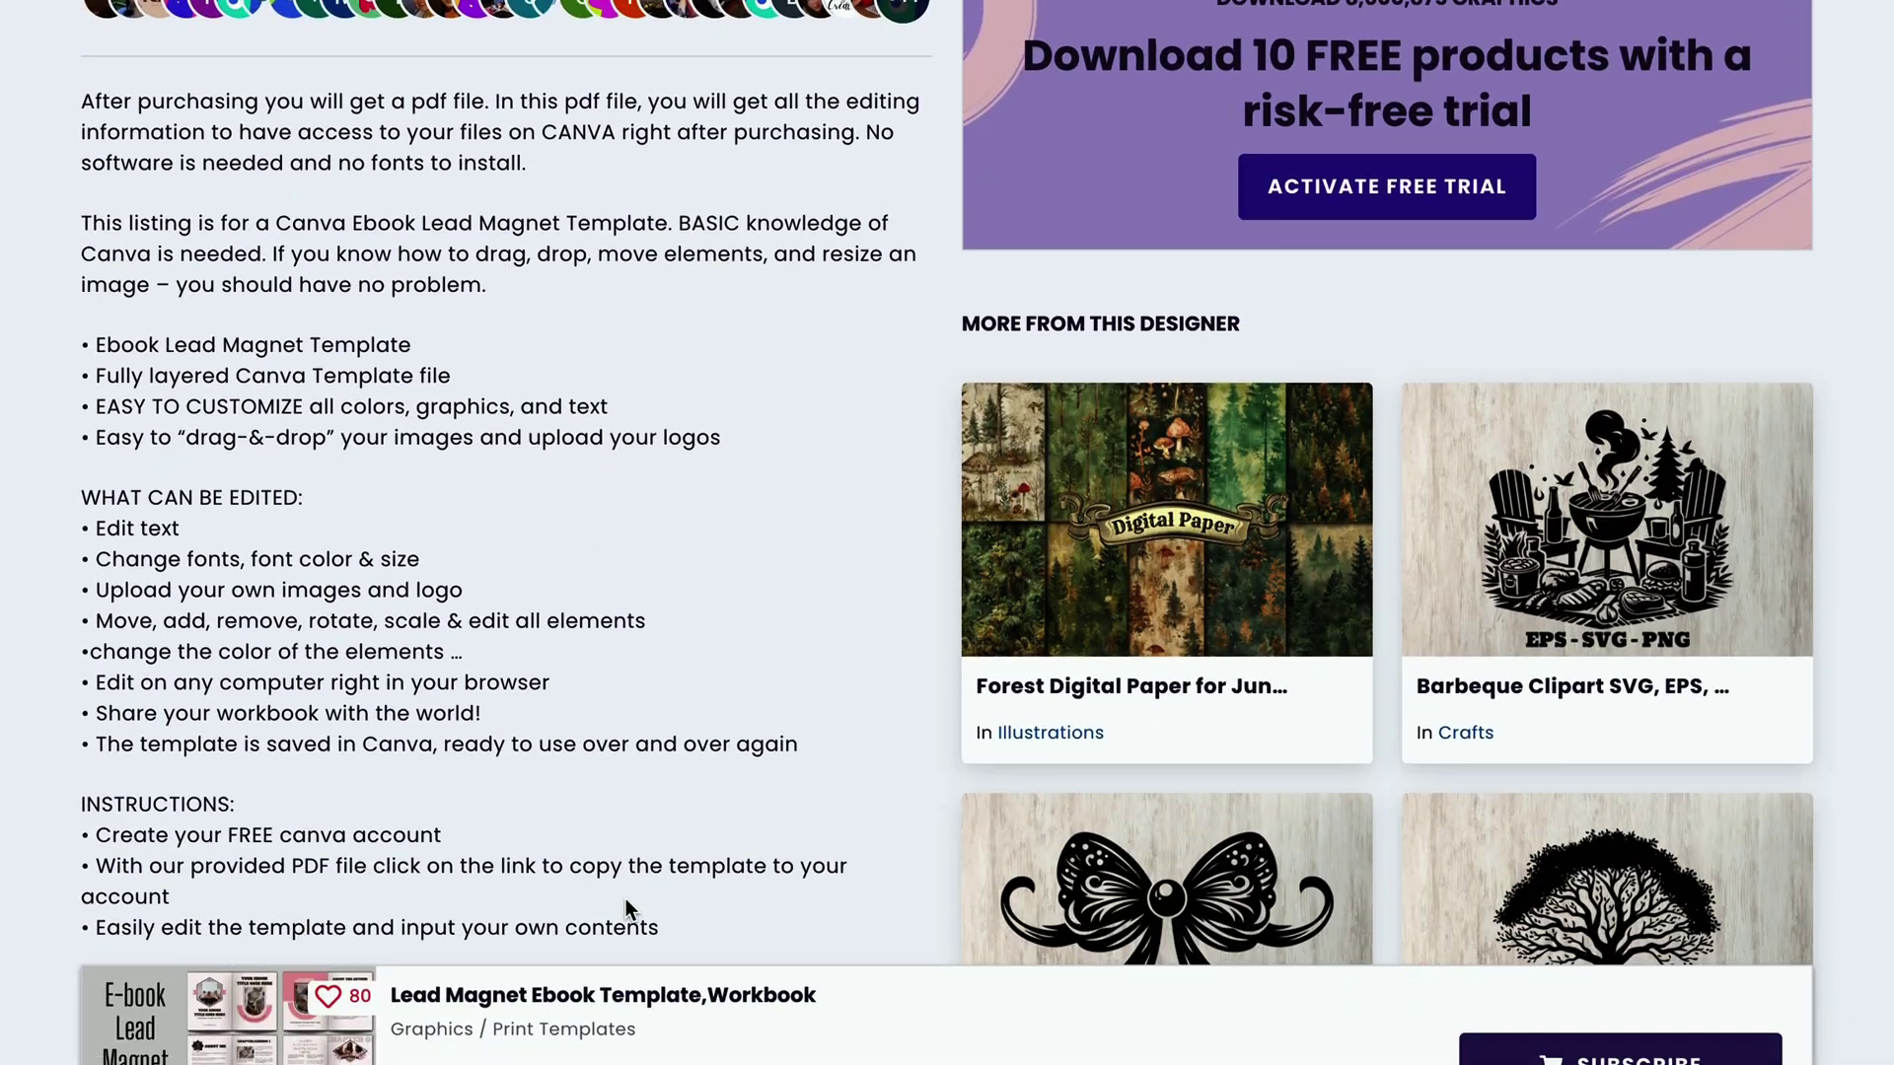
{"action": "scroll", "coordinate": [626, 900], "scroll_direction": "up", "scroll_amount": 11}
{"action": "scroll", "coordinate": [1233, 945], "scroll_direction": "down", "scroll_amount": 3}
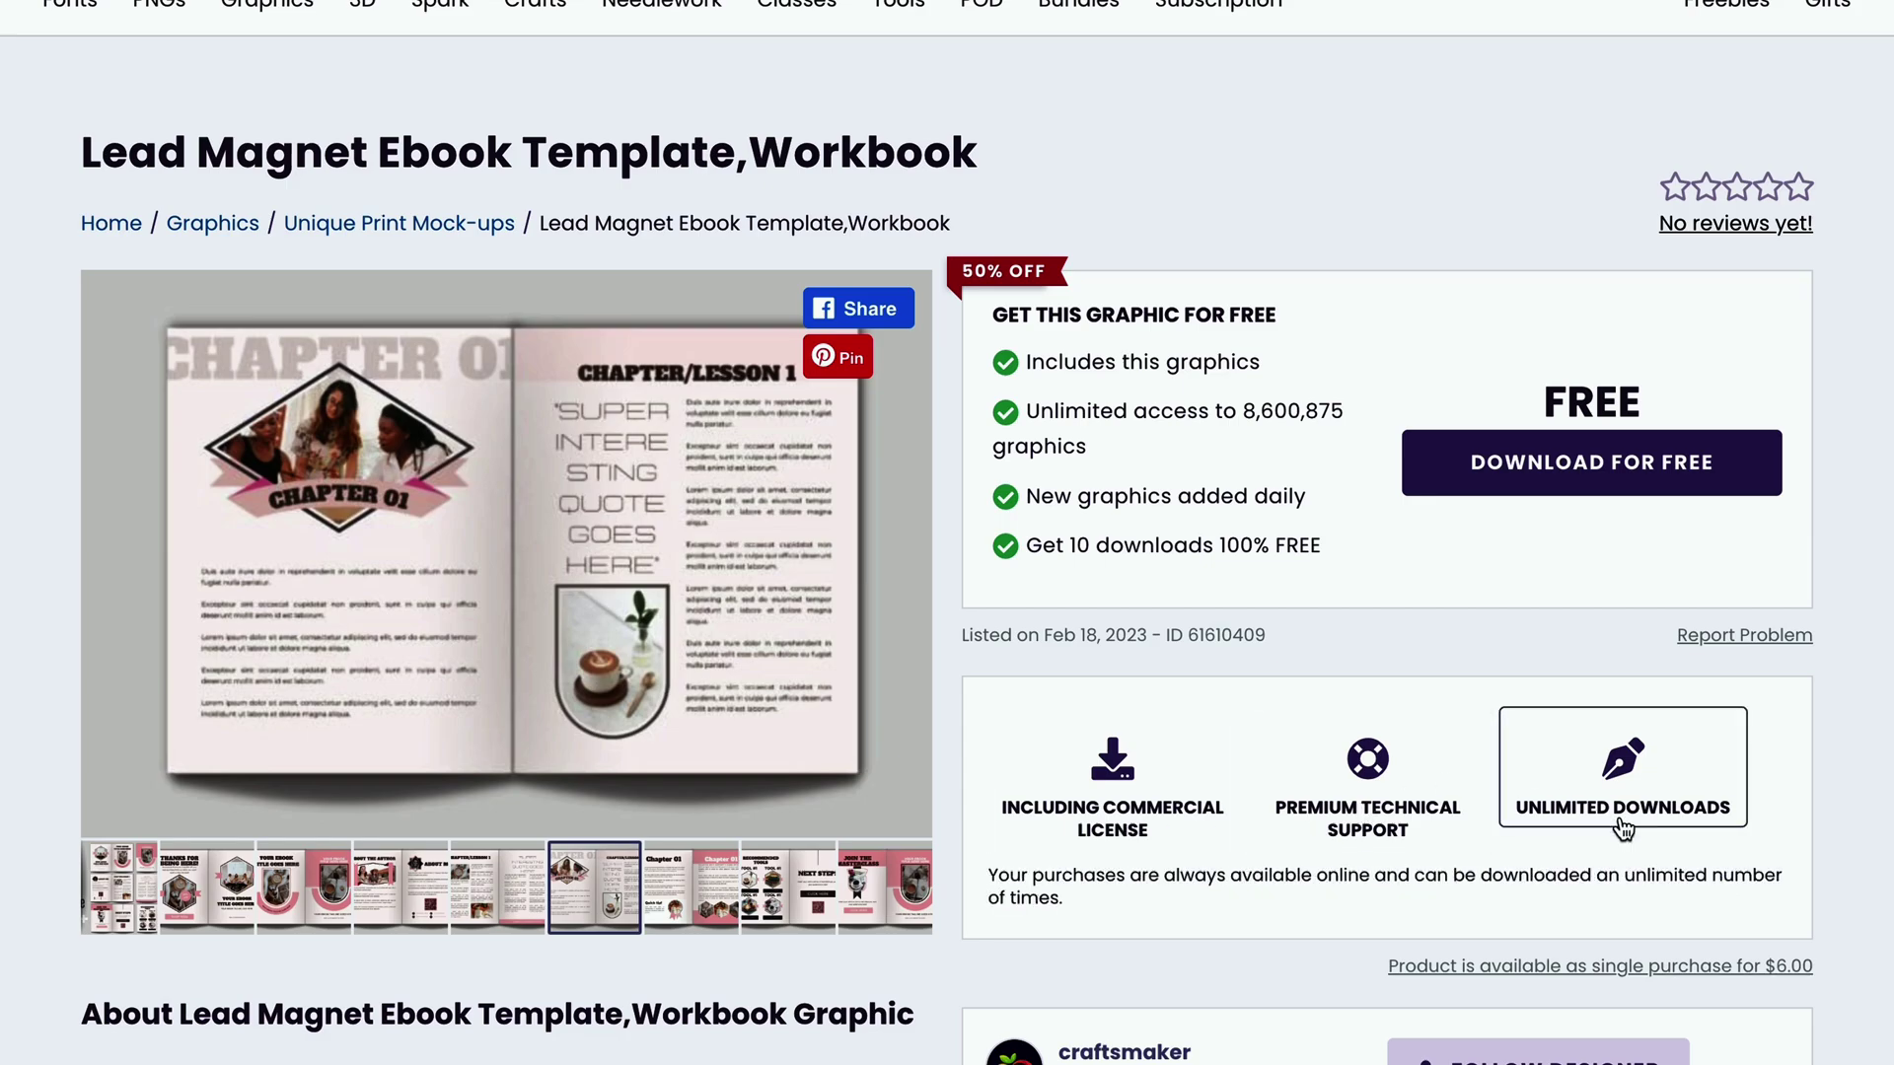
{"action": "scroll", "coordinate": [1069, 1009], "scroll_direction": "down", "scroll_amount": 5}
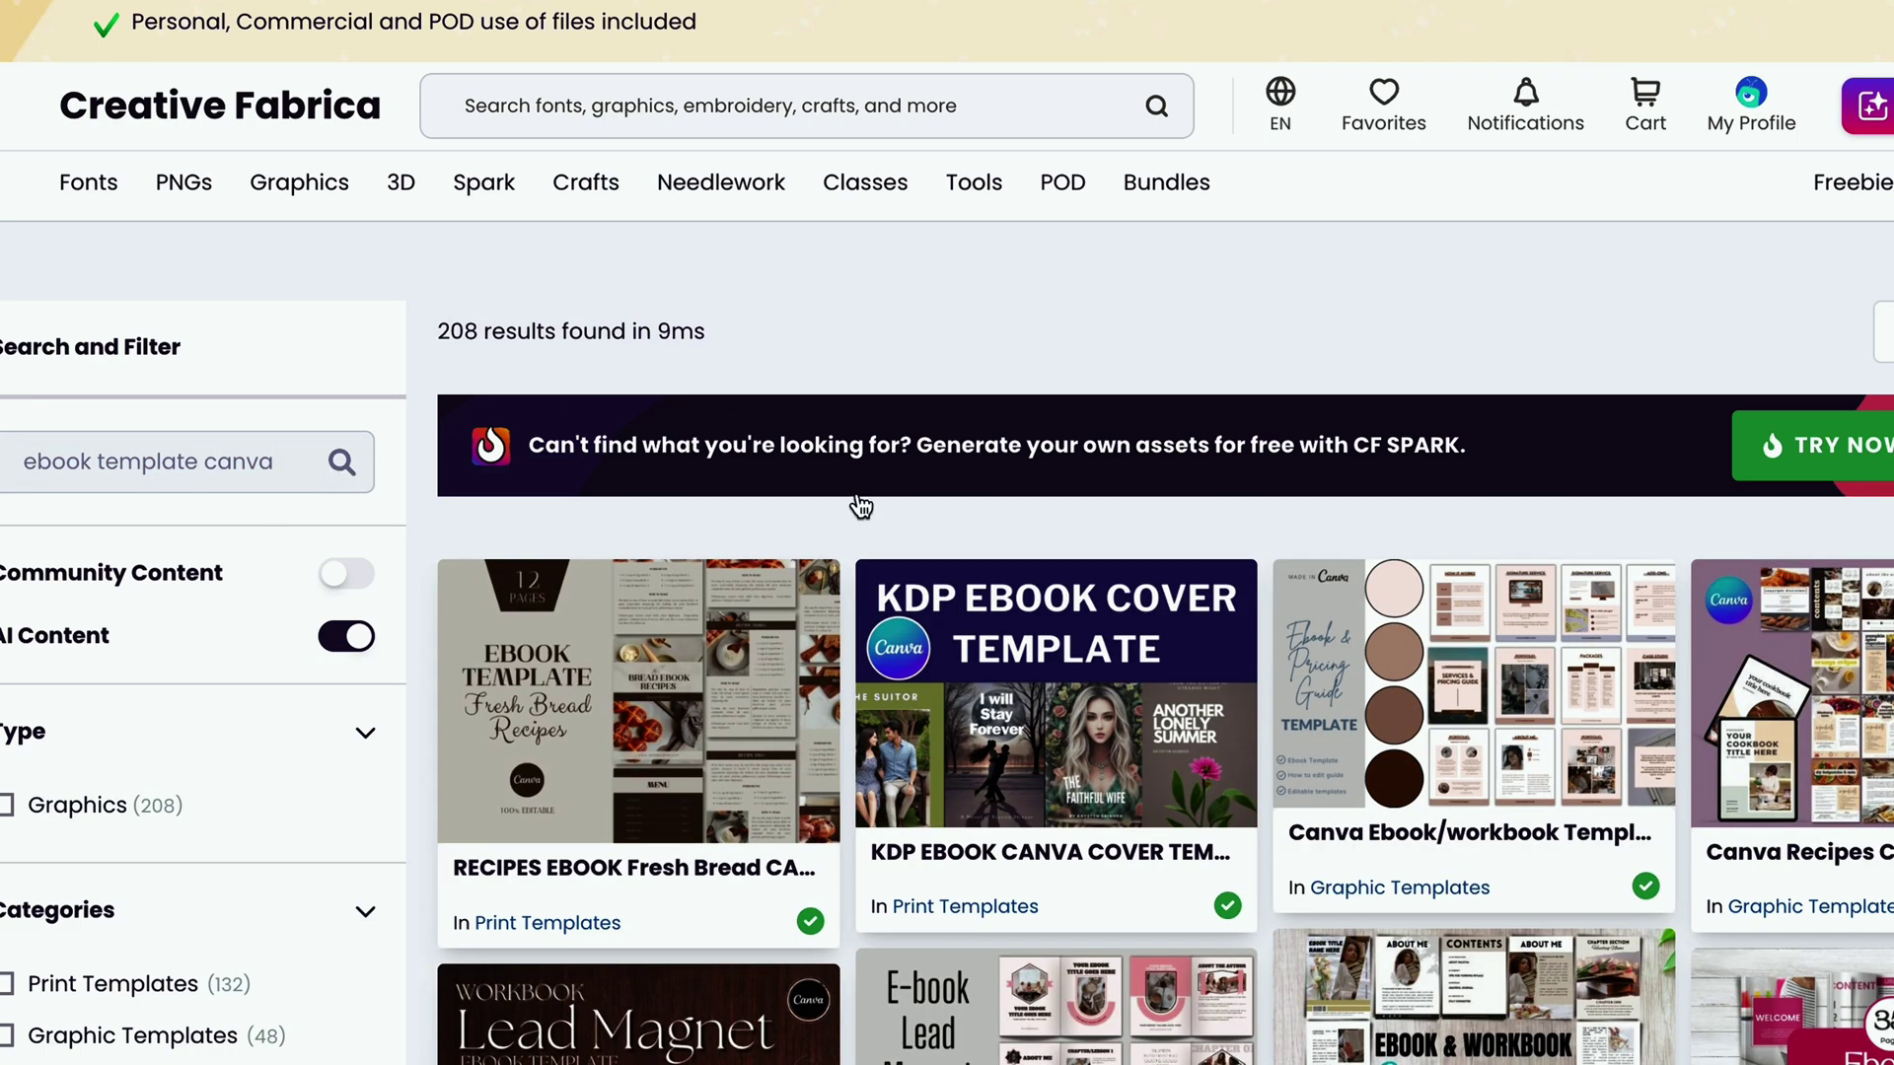
Step: Browse the 'ebook template canva' results on Creative Fabrica
{"action": "scroll", "coordinate": [740, 427], "scroll_direction": "down", "scroll_amount": 1}
{"action": "scroll", "coordinate": [927, 639], "scroll_direction": "down", "scroll_amount": 10}
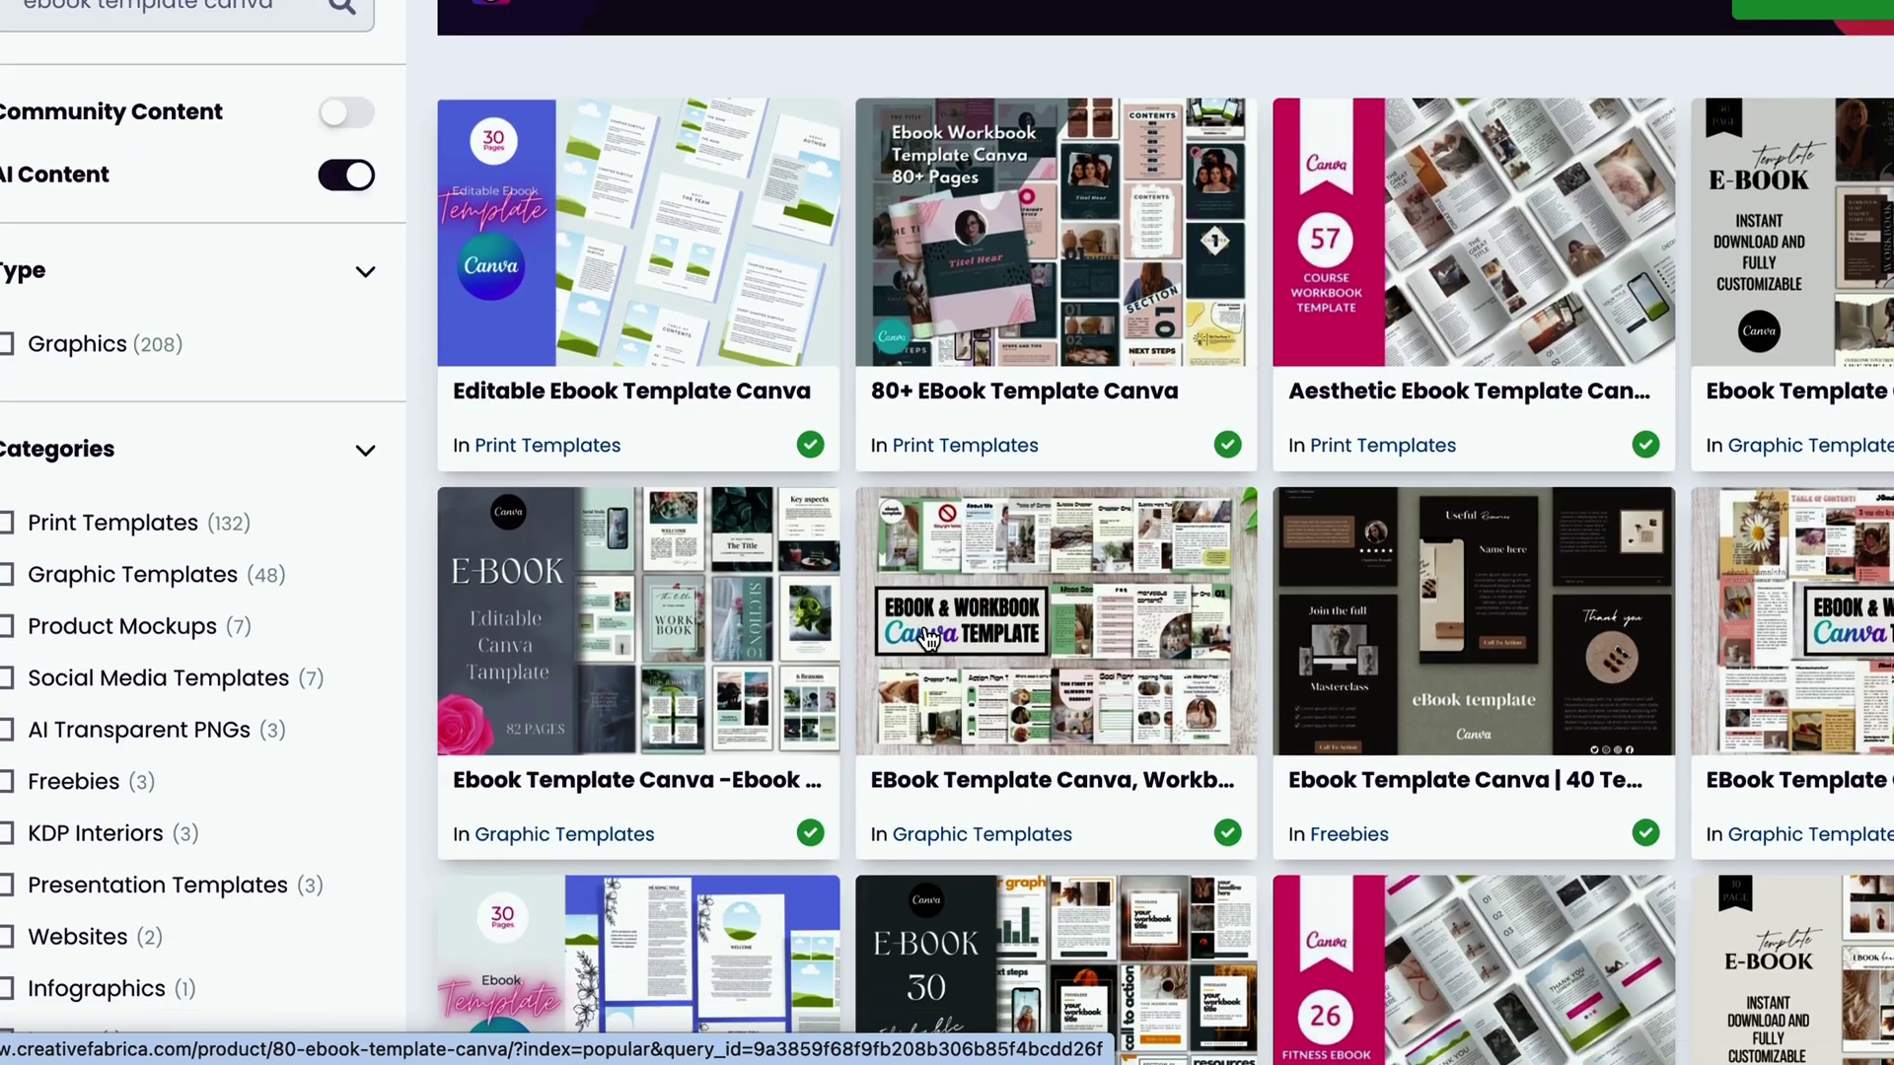
{"action": "scroll", "coordinate": [928, 639], "scroll_direction": "down", "scroll_amount": 4}
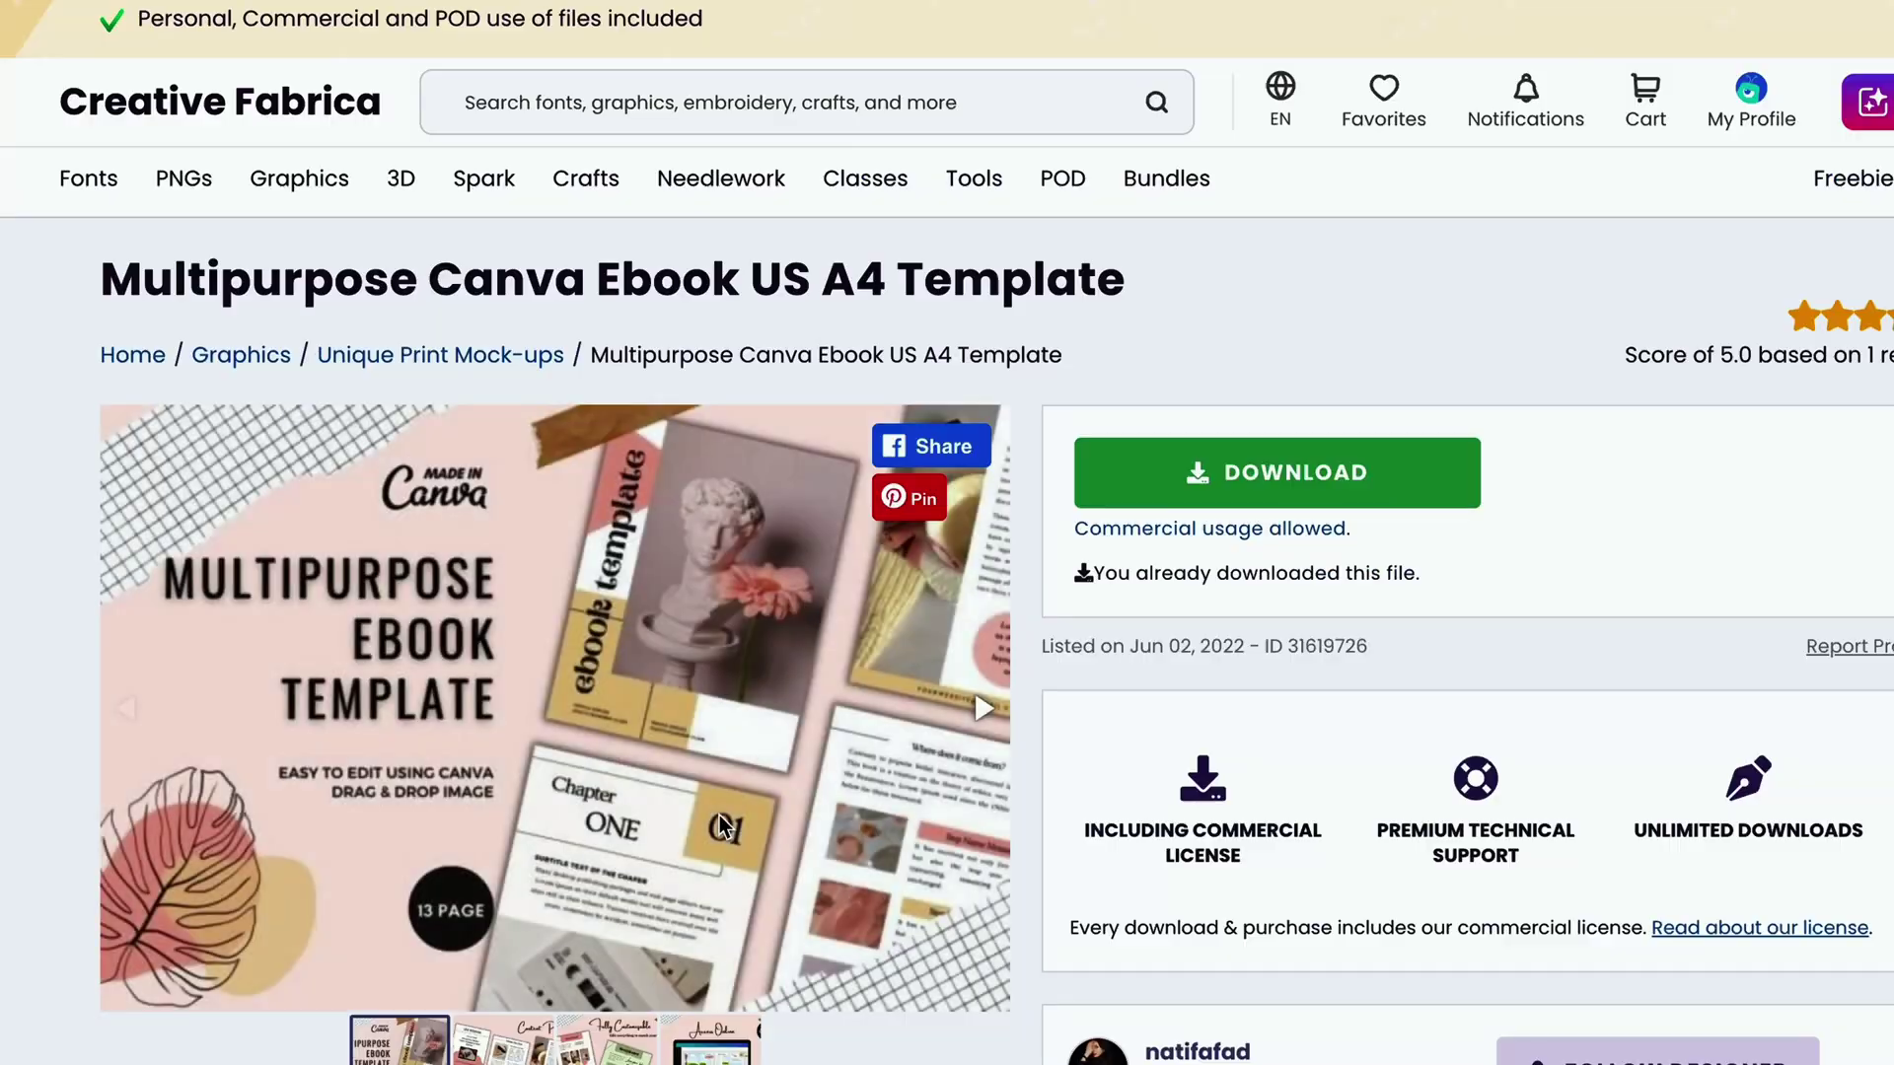
{"action": "scroll", "coordinate": [719, 815], "scroll_direction": "down", "scroll_amount": 2}
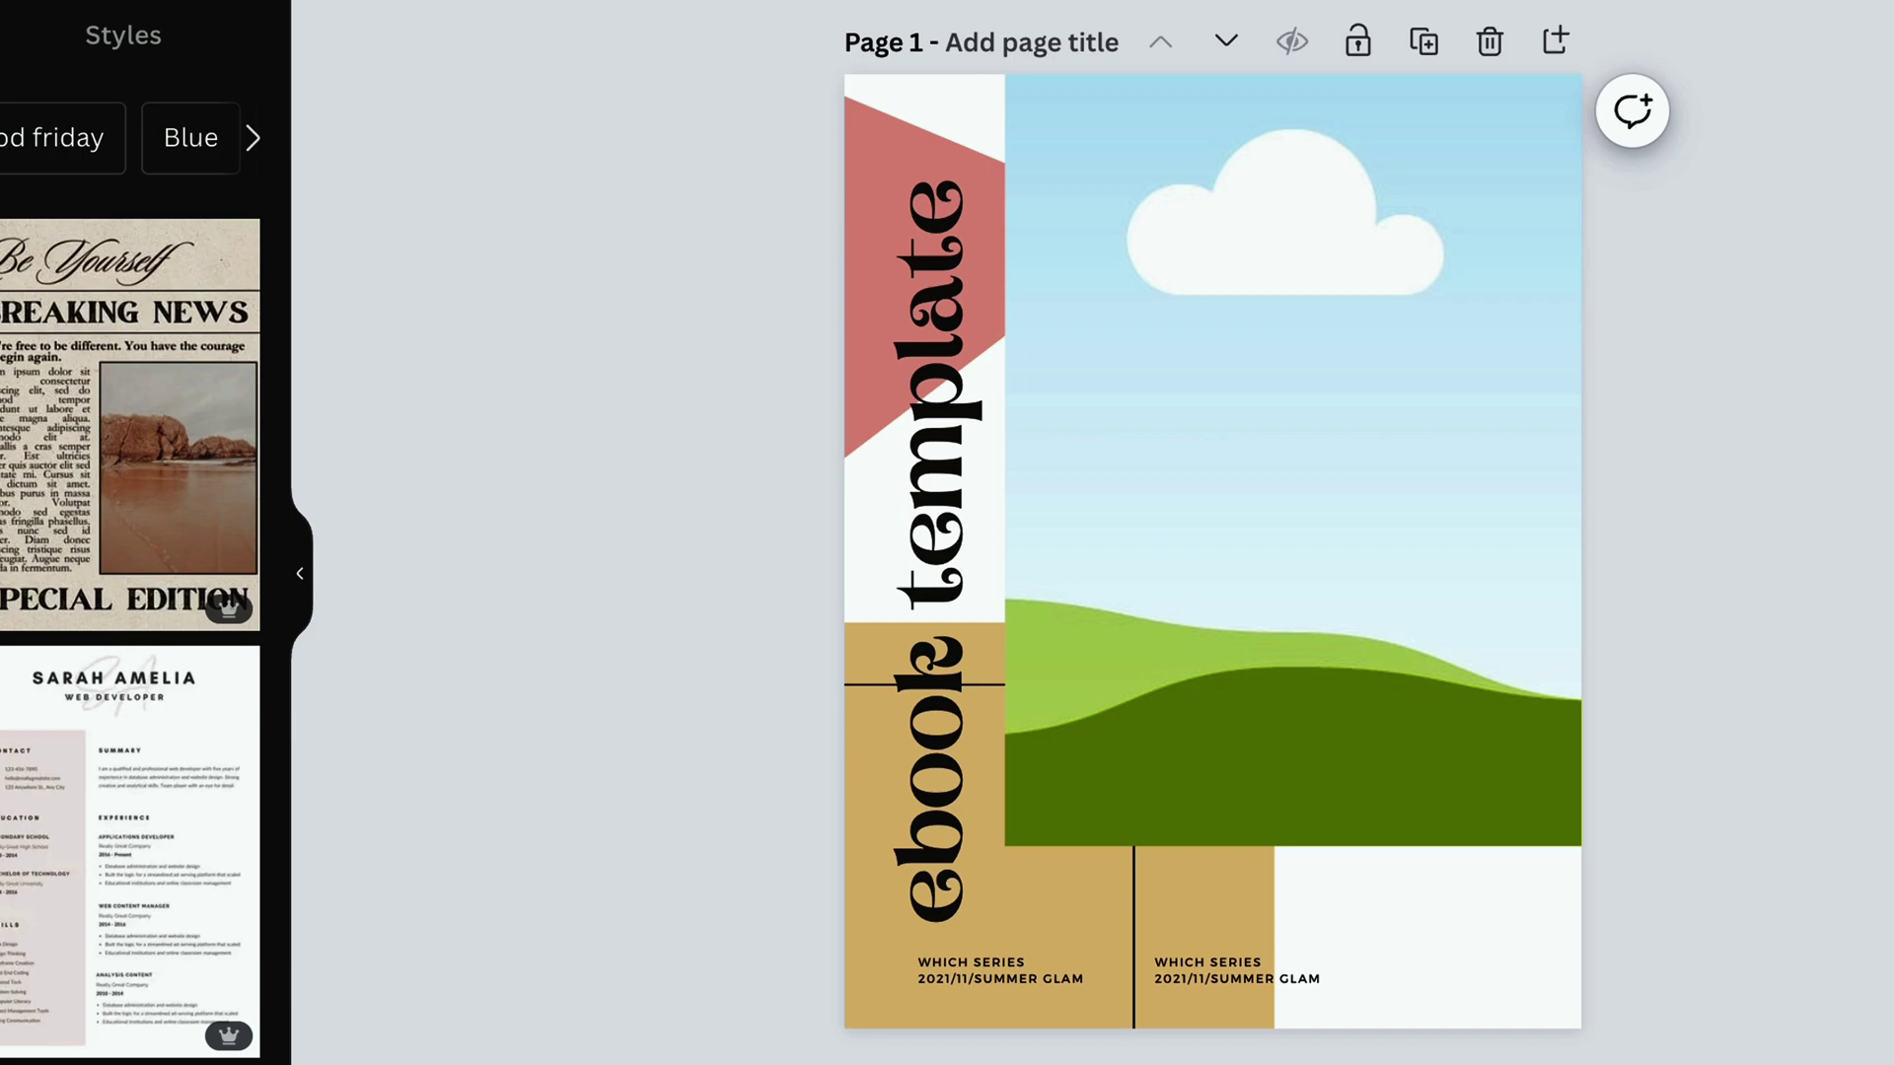
Step: Delete the cover's series label, then widen the tagline and move it near the page bottom
{"action": "scroll", "coordinate": [789, 371], "scroll_direction": "down", "scroll_amount": 15}
{"action": "scroll", "coordinate": [792, 371], "scroll_direction": "down", "scroll_amount": 10}
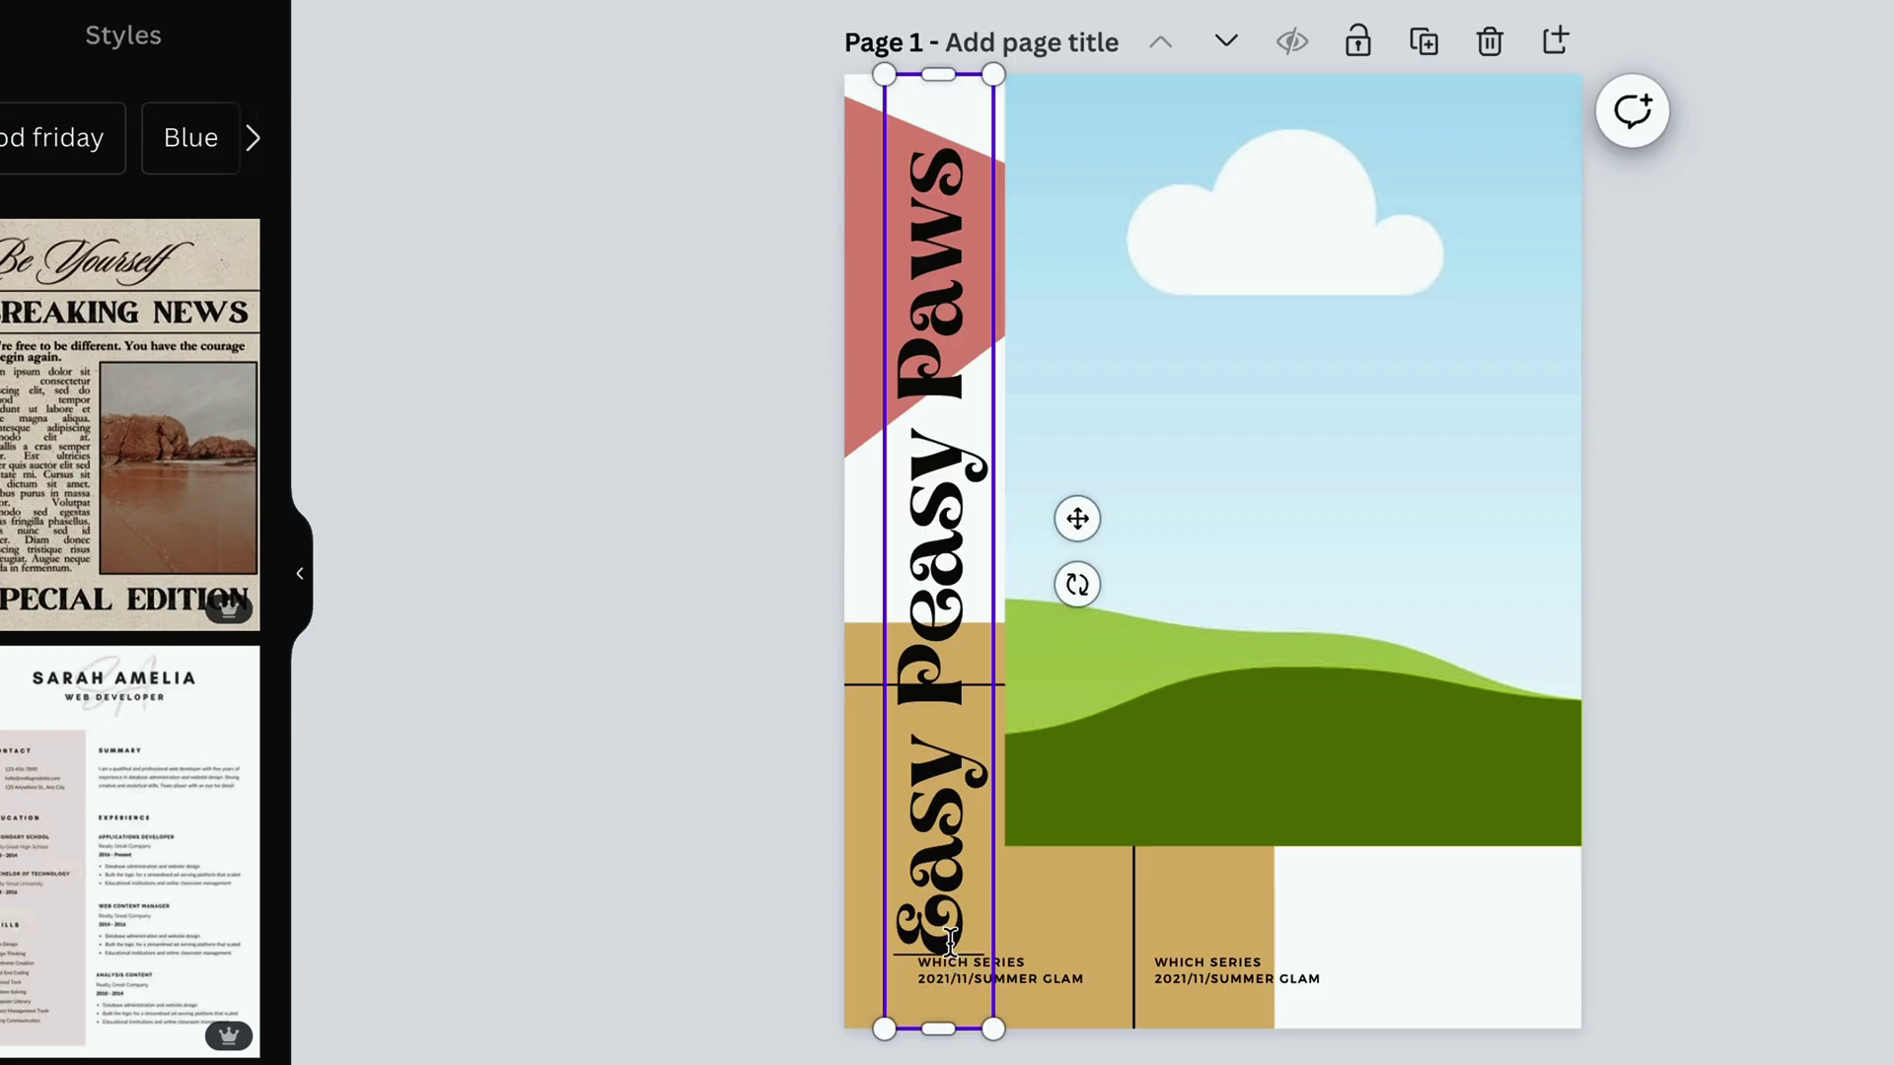
{"action": "left_click", "coordinate": [1057, 961]}
{"action": "key", "text": "Delete"}
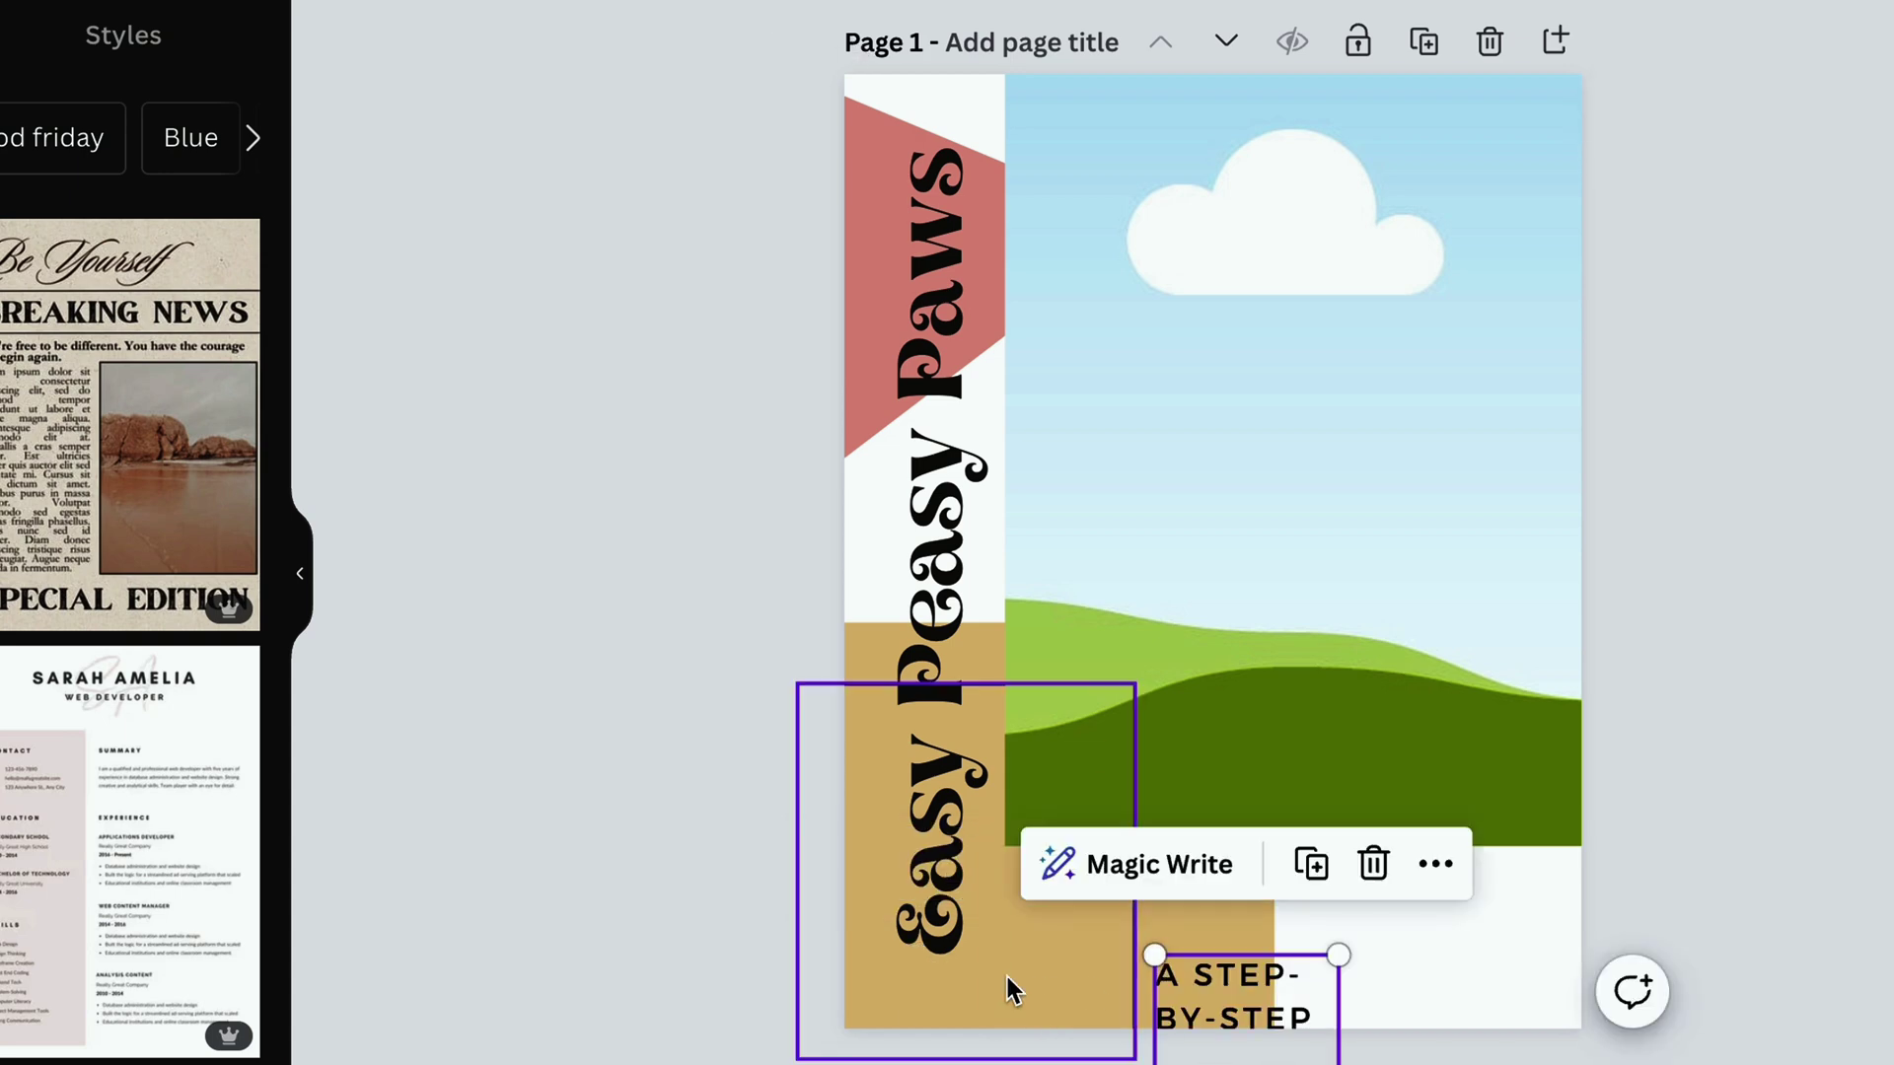
{"action": "left_click_drag", "start_coordinate": [1260, 951], "coordinate": [1268, 680]}
{"action": "left_click_drag", "start_coordinate": [1346, 828], "coordinate": [1530, 830]}
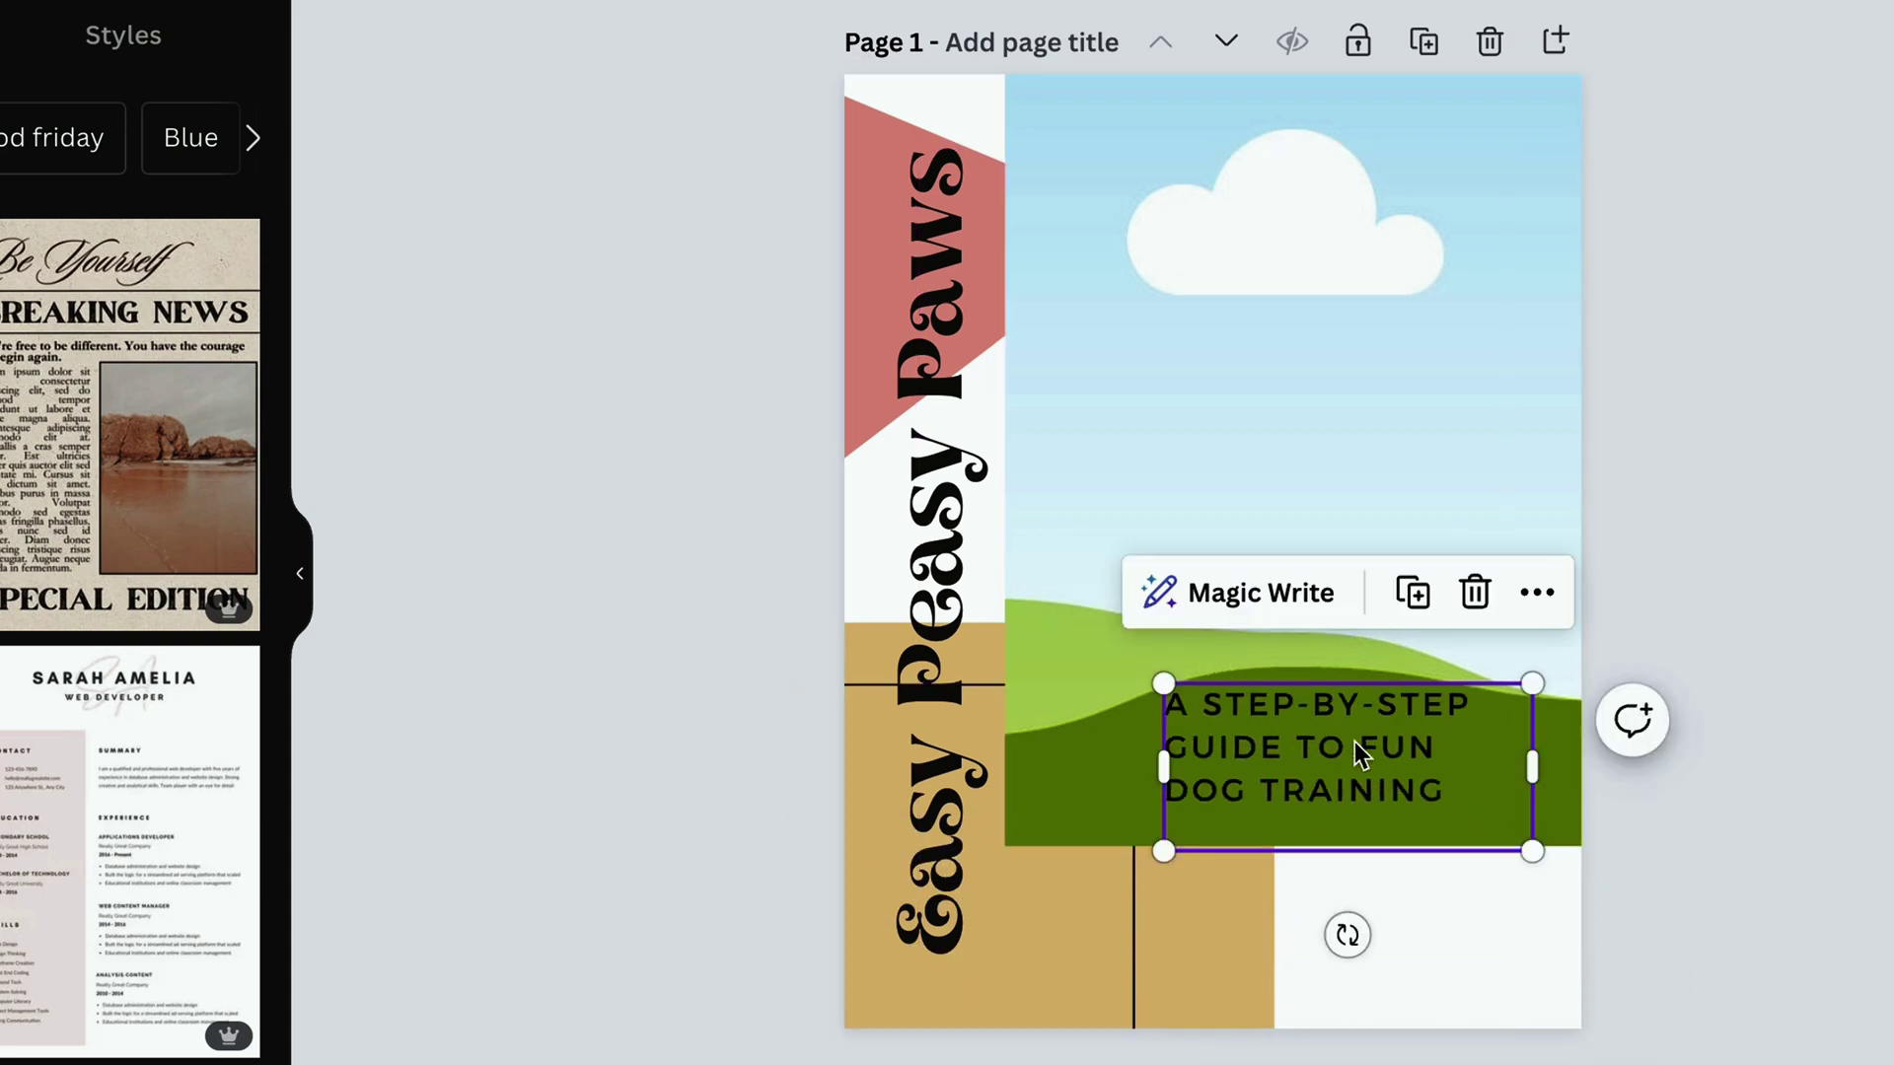
{"action": "left_click_drag", "start_coordinate": [1365, 744], "coordinate": [1352, 921]}
Step: Browse colour and font options for the vertical 'Easy Peasy Paws' title
{"action": "left_click", "coordinate": [939, 296]}
{"action": "left_click", "coordinate": [864, 0]}
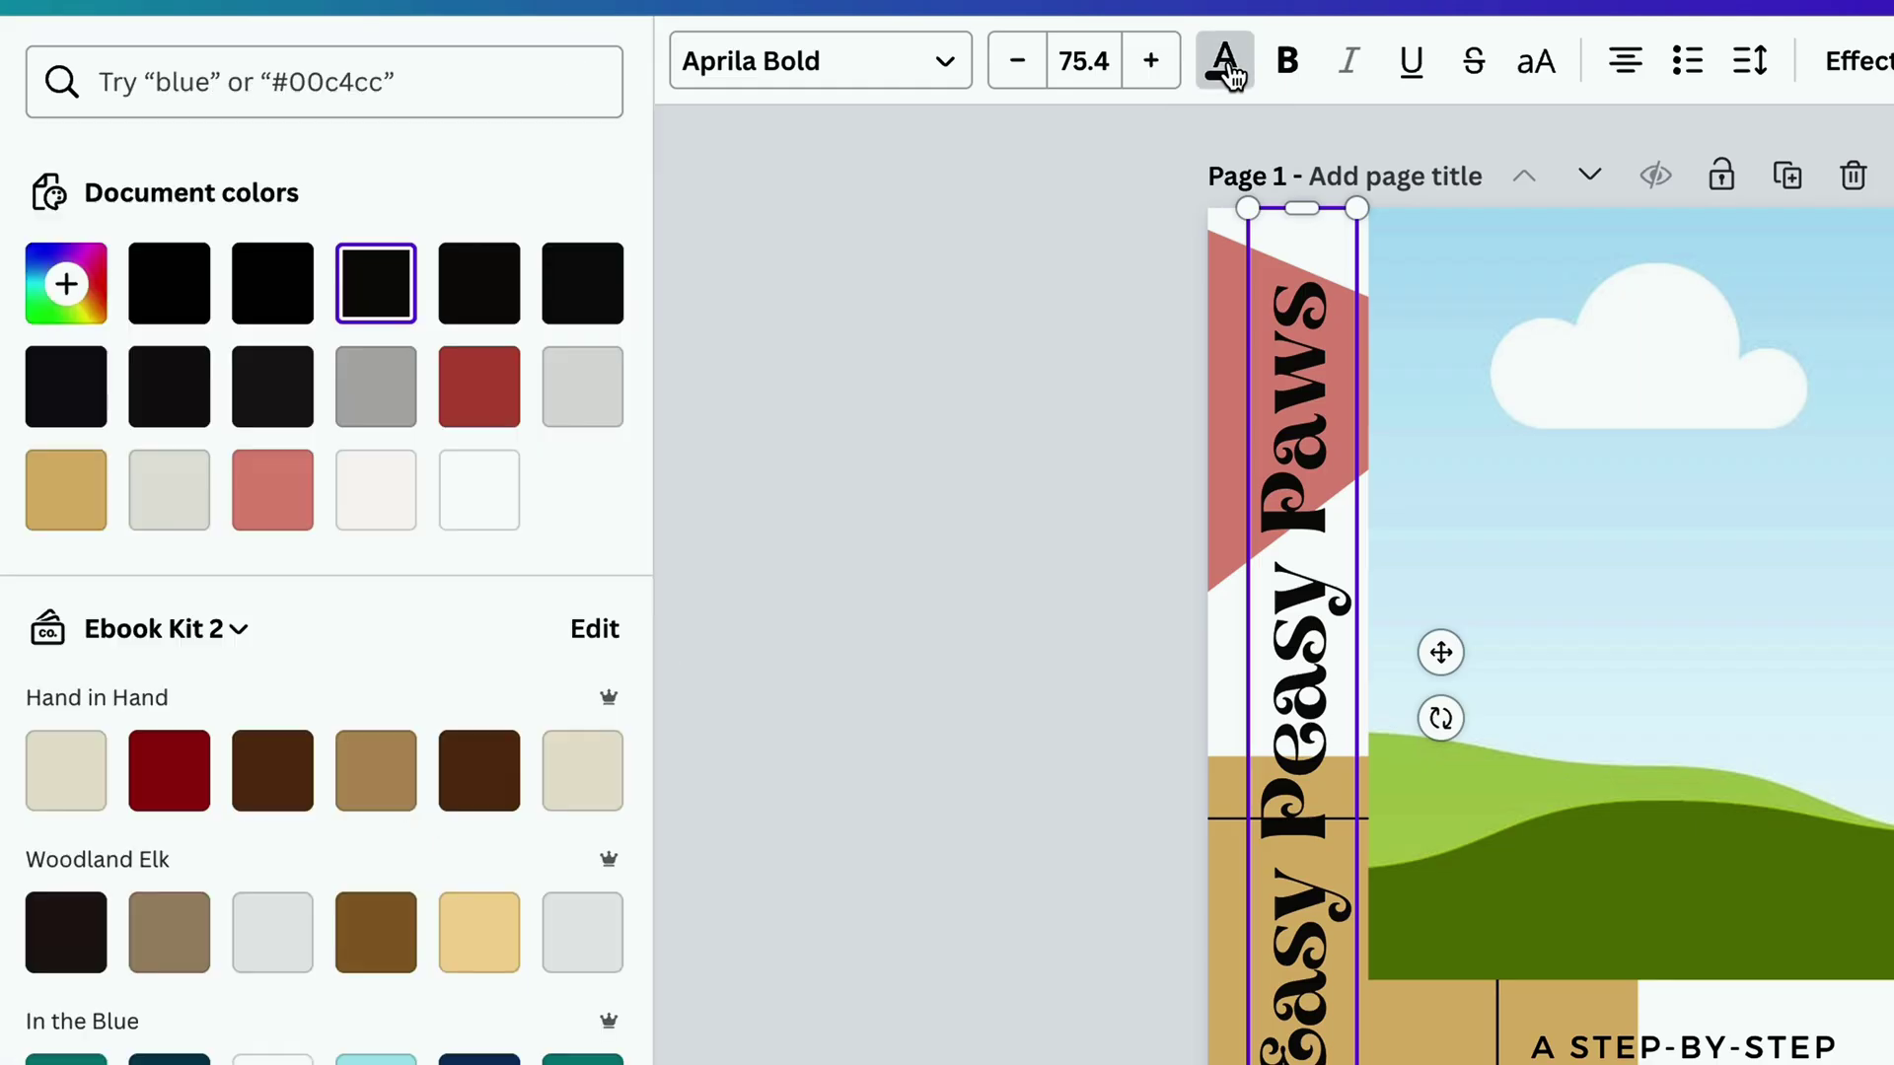
{"action": "left_click", "coordinate": [951, 62]}
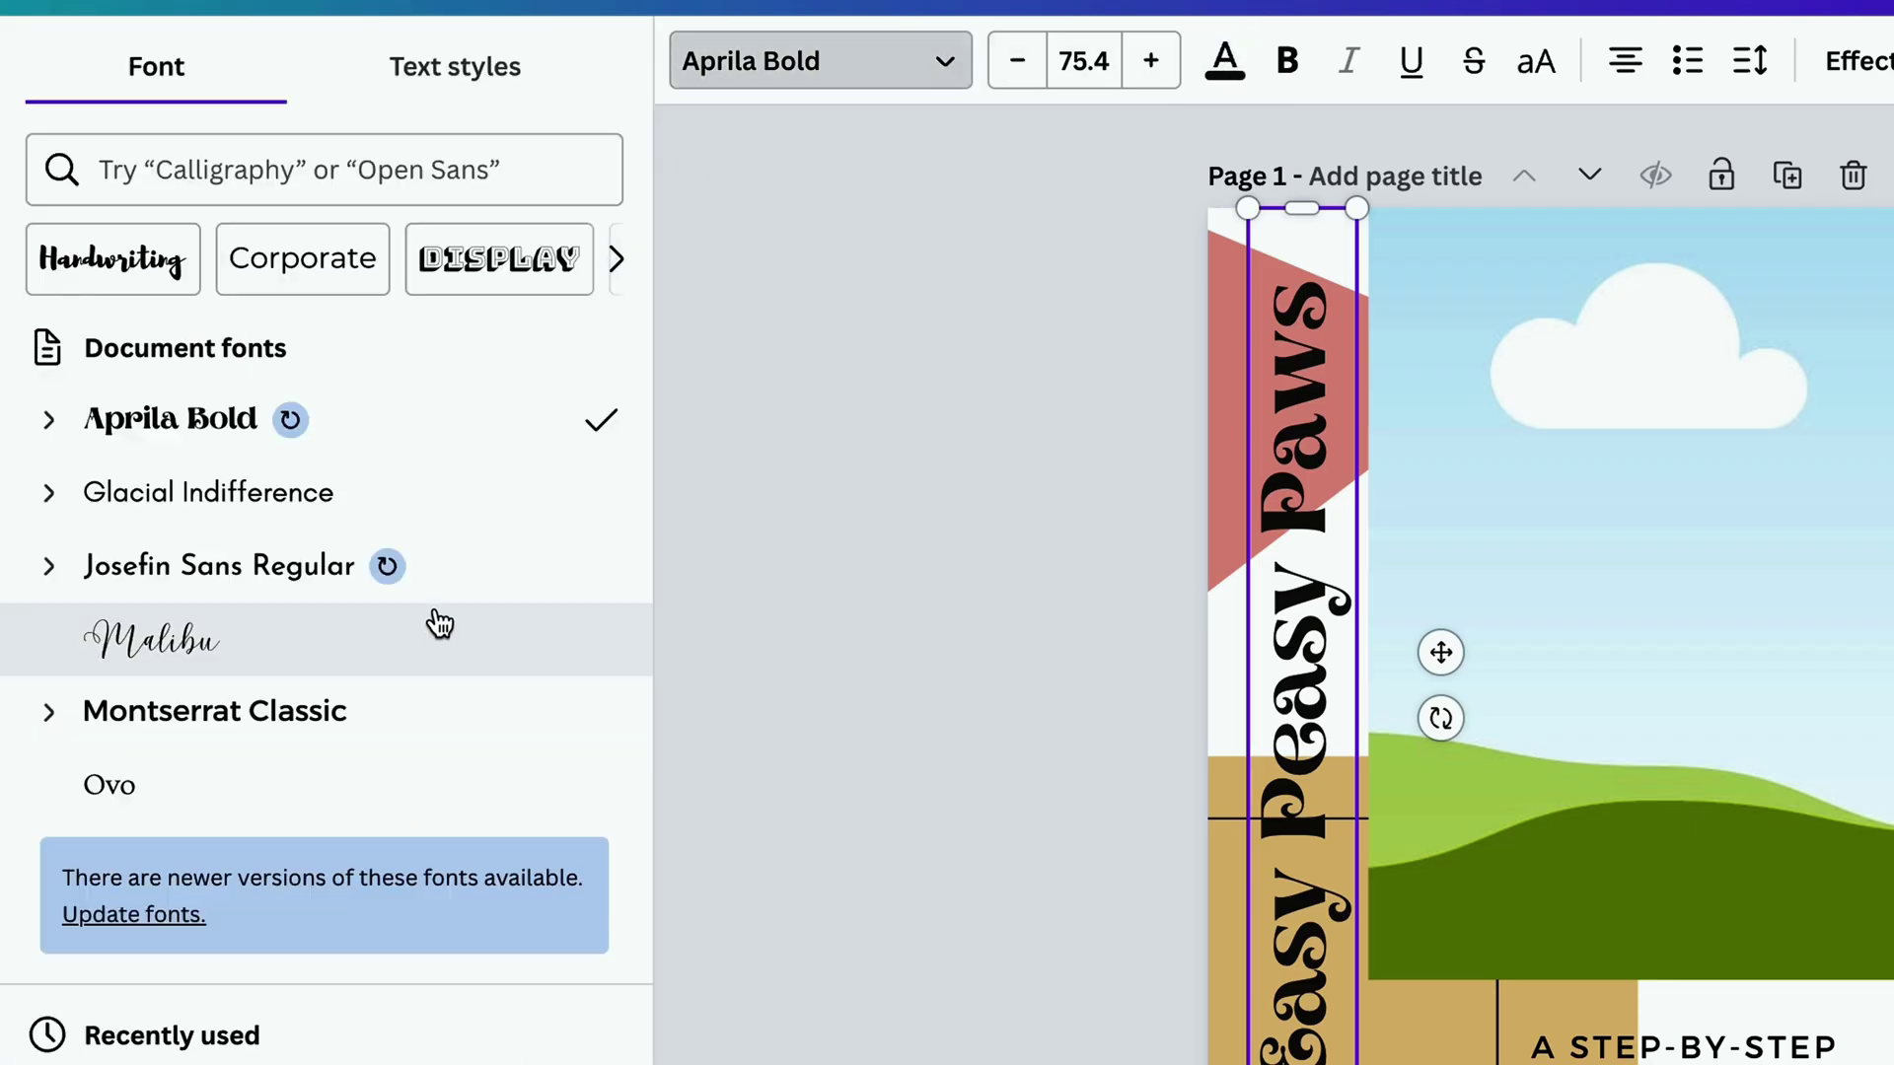
{"action": "scroll", "coordinate": [436, 612], "scroll_direction": "down", "scroll_amount": 3}
{"action": "scroll", "coordinate": [436, 582], "scroll_direction": "down", "scroll_amount": 10}
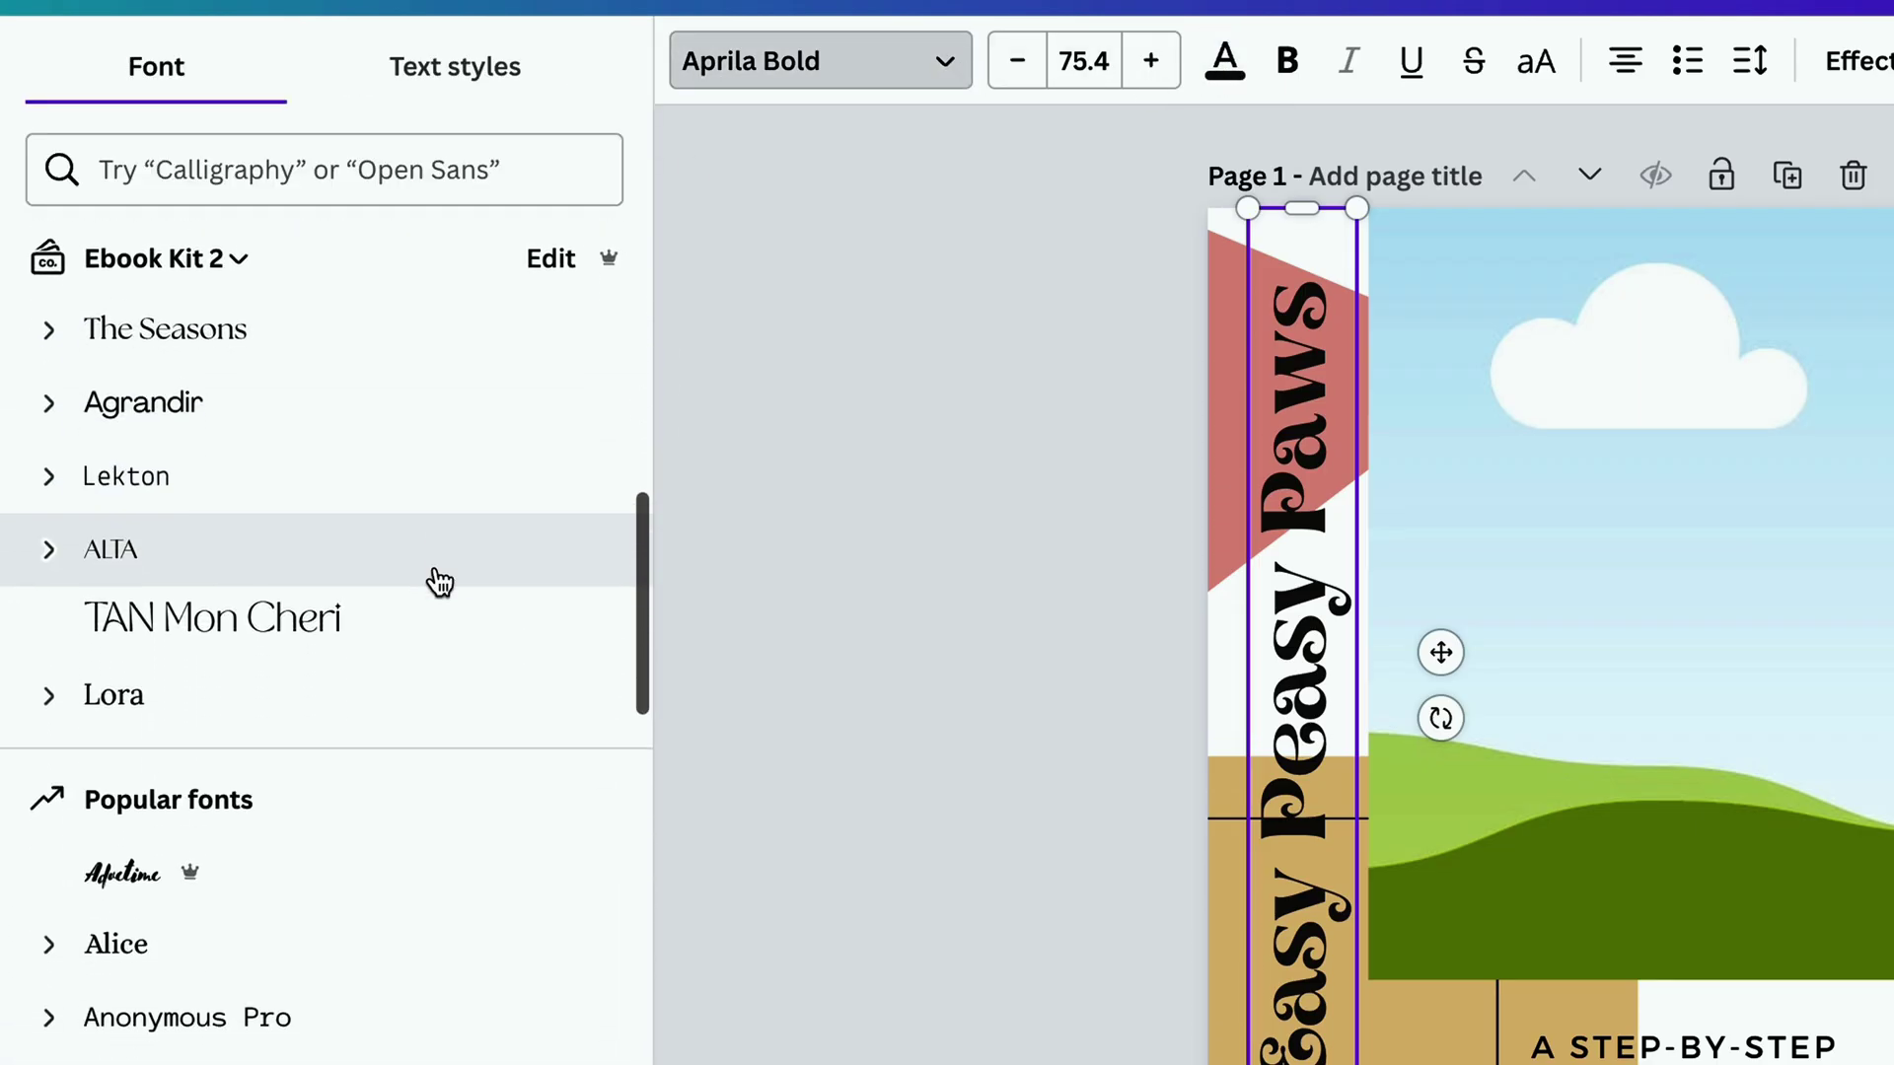
{"action": "scroll", "coordinate": [365, 661], "scroll_direction": "up", "scroll_amount": 10}
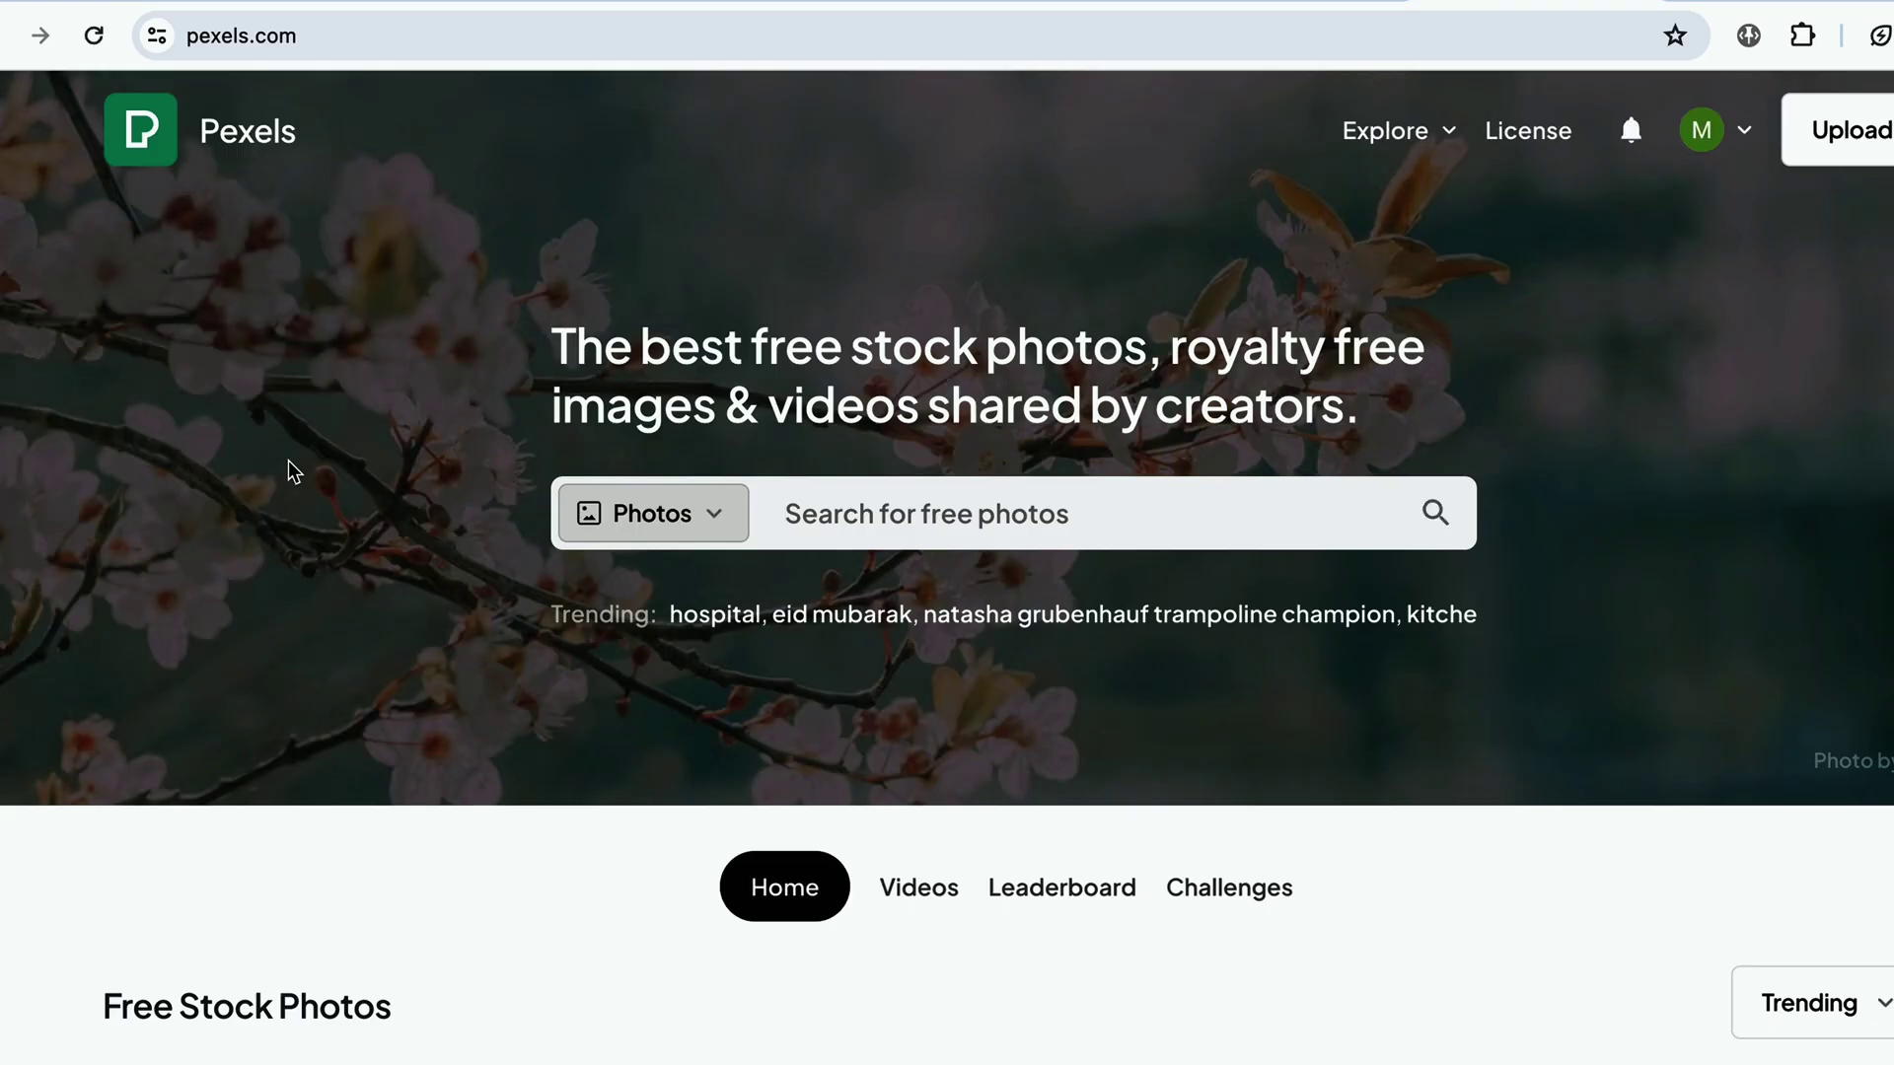
{"action": "scroll", "coordinate": [289, 464], "scroll_direction": "down", "scroll_amount": 4}
{"action": "scroll", "coordinate": [289, 464], "scroll_direction": "down", "scroll_amount": 15}
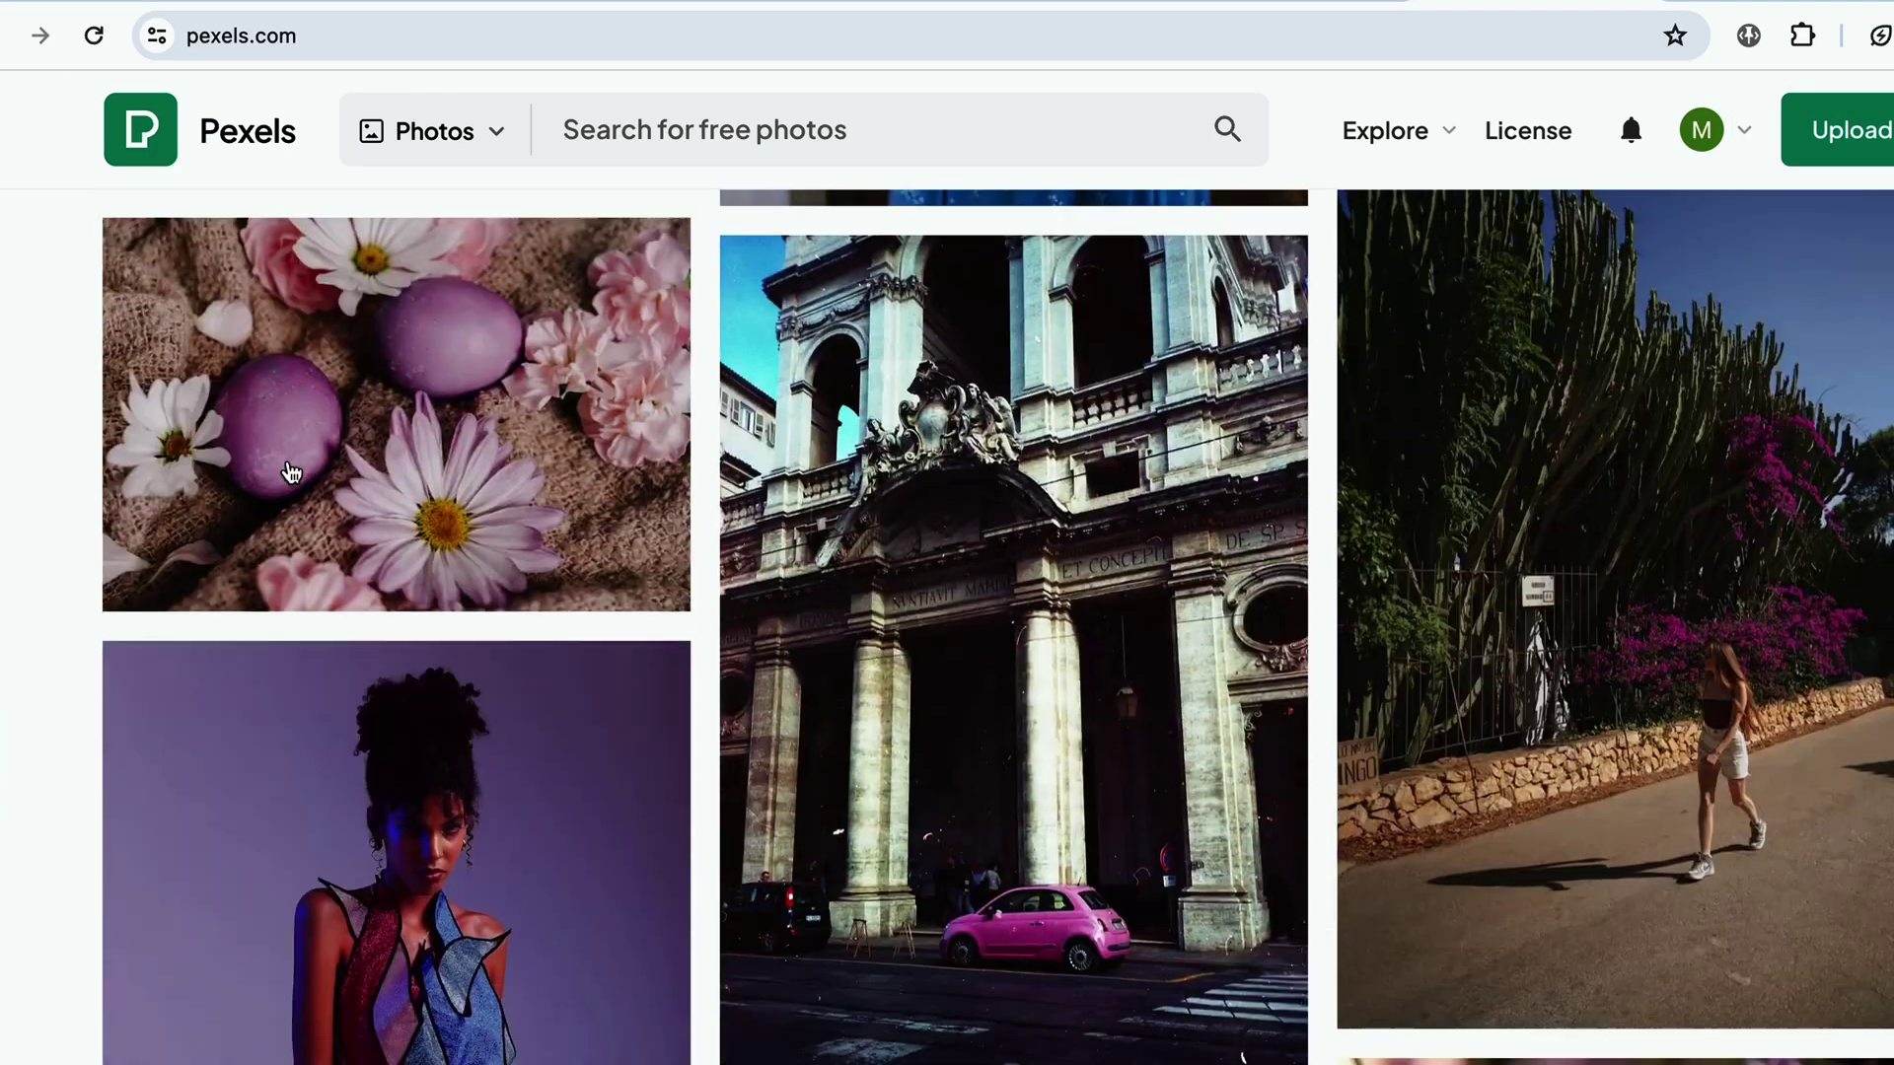
{"action": "scroll", "coordinate": [292, 474], "scroll_direction": "down", "scroll_amount": 8}
{"action": "scroll", "coordinate": [288, 463], "scroll_direction": "up", "scroll_amount": 20}
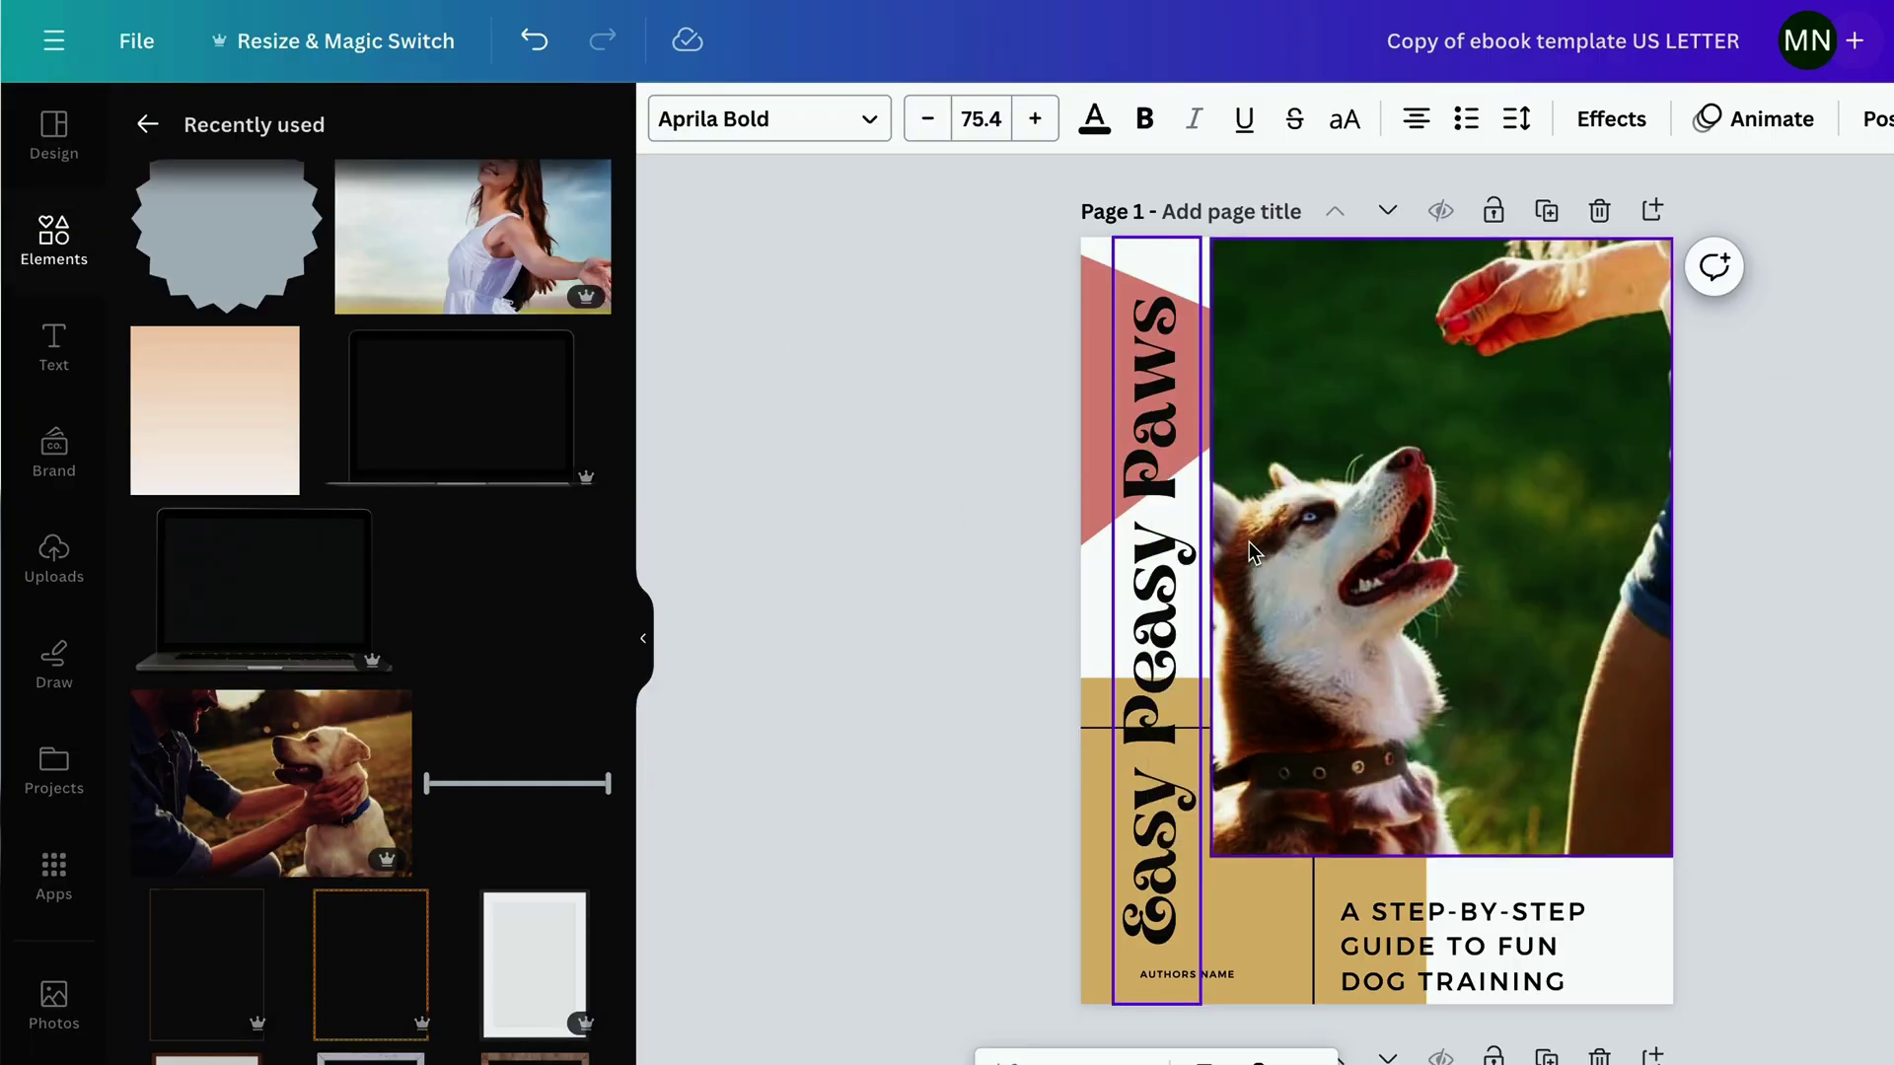
Step: Deselect the cover title and scroll past About Me, Table of Contents and Chapter One to page 5
{"action": "left_click", "coordinate": [878, 683]}
{"action": "scroll", "coordinate": [878, 683], "scroll_direction": "down", "scroll_amount": 8}
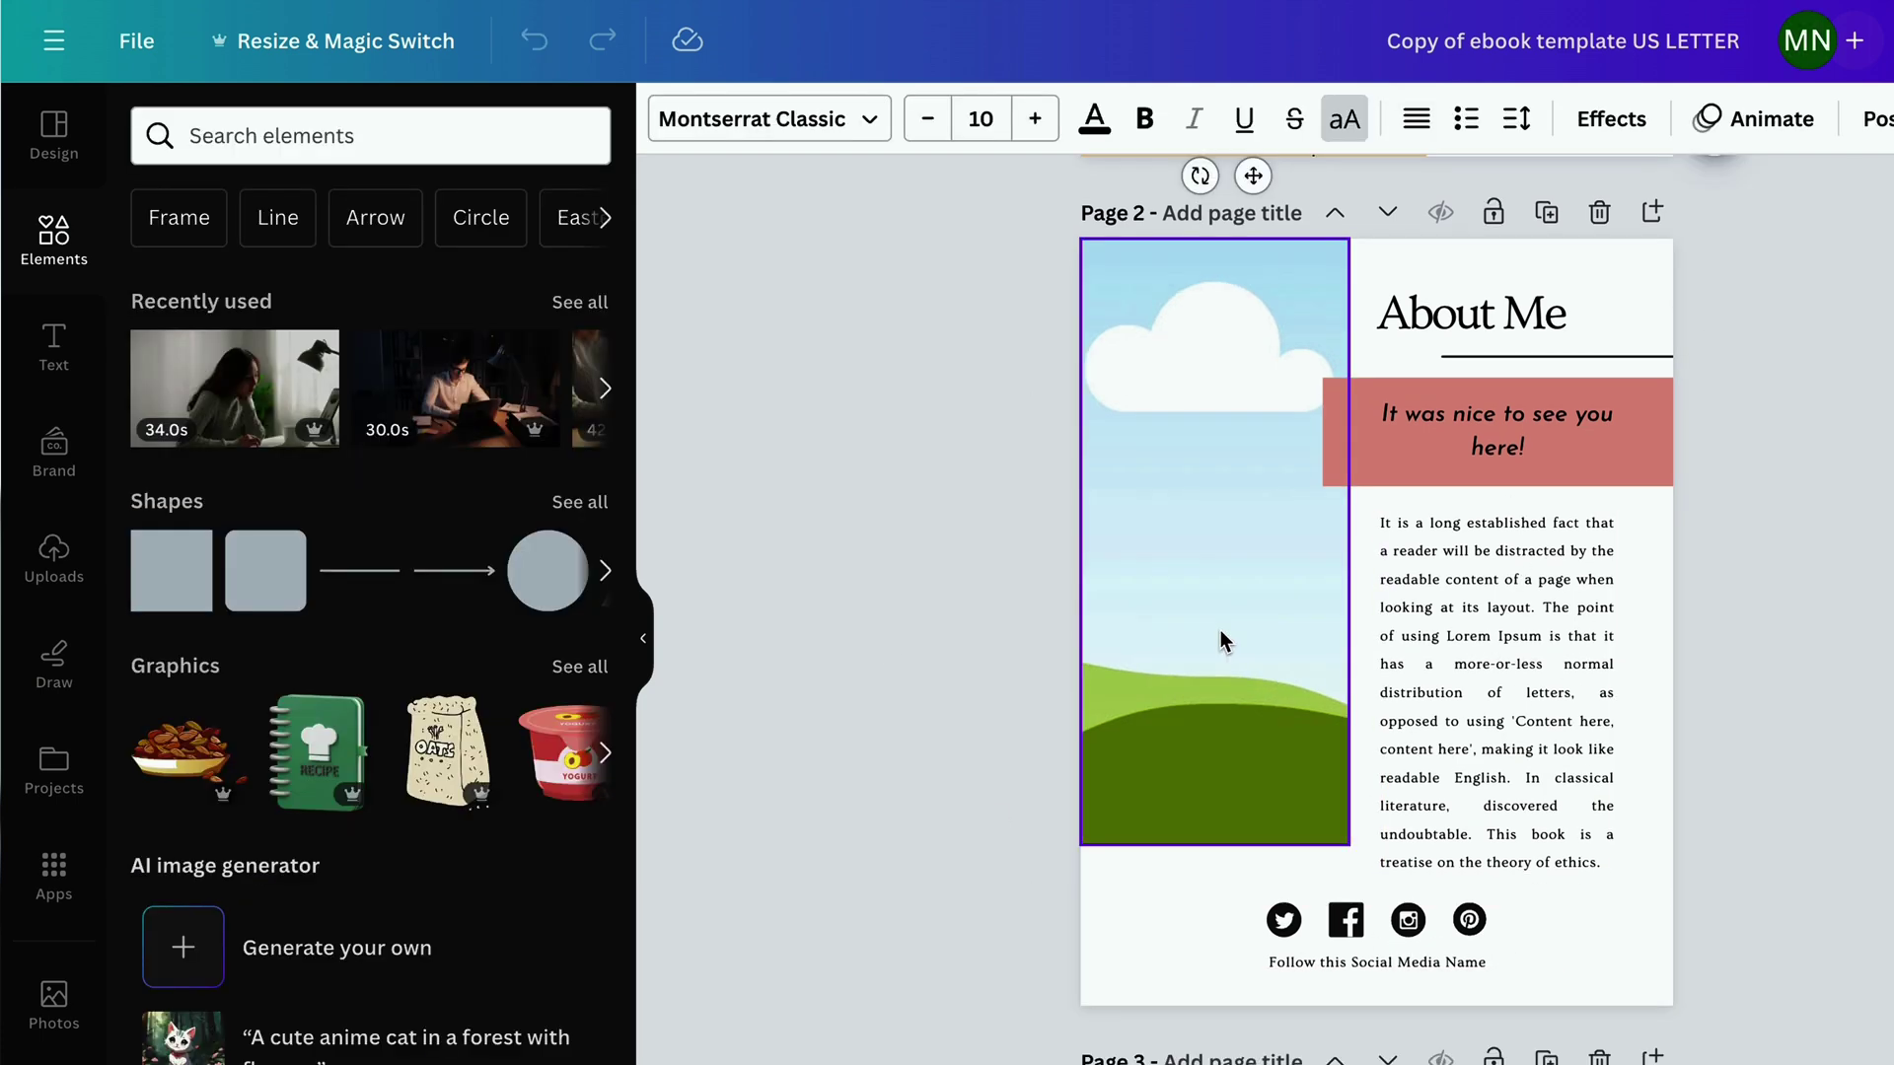
{"action": "scroll", "coordinate": [1221, 636], "scroll_direction": "down", "scroll_amount": 1}
{"action": "scroll", "coordinate": [1221, 632], "scroll_direction": "down", "scroll_amount": 5}
{"action": "scroll", "coordinate": [1221, 632], "scroll_direction": "up", "scroll_amount": 6}
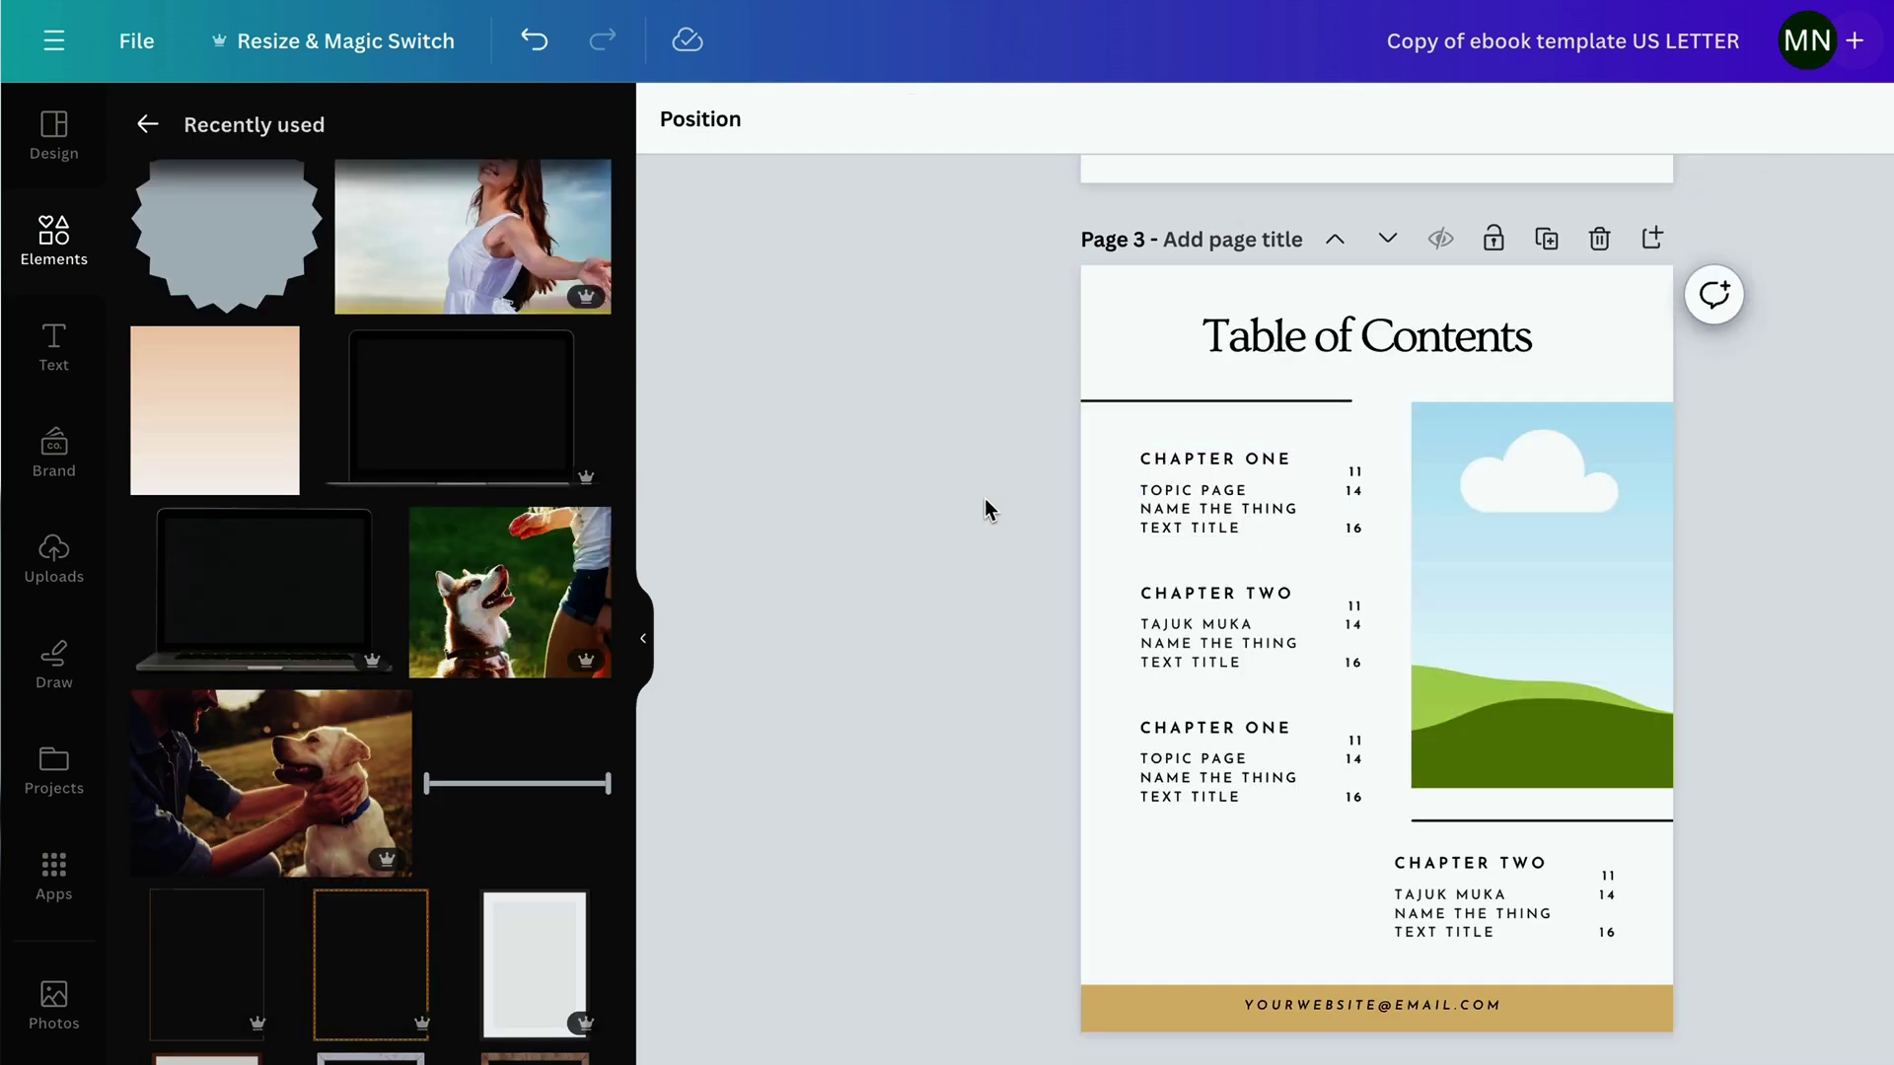
{"action": "scroll", "coordinate": [984, 499], "scroll_direction": "down", "scroll_amount": 5}
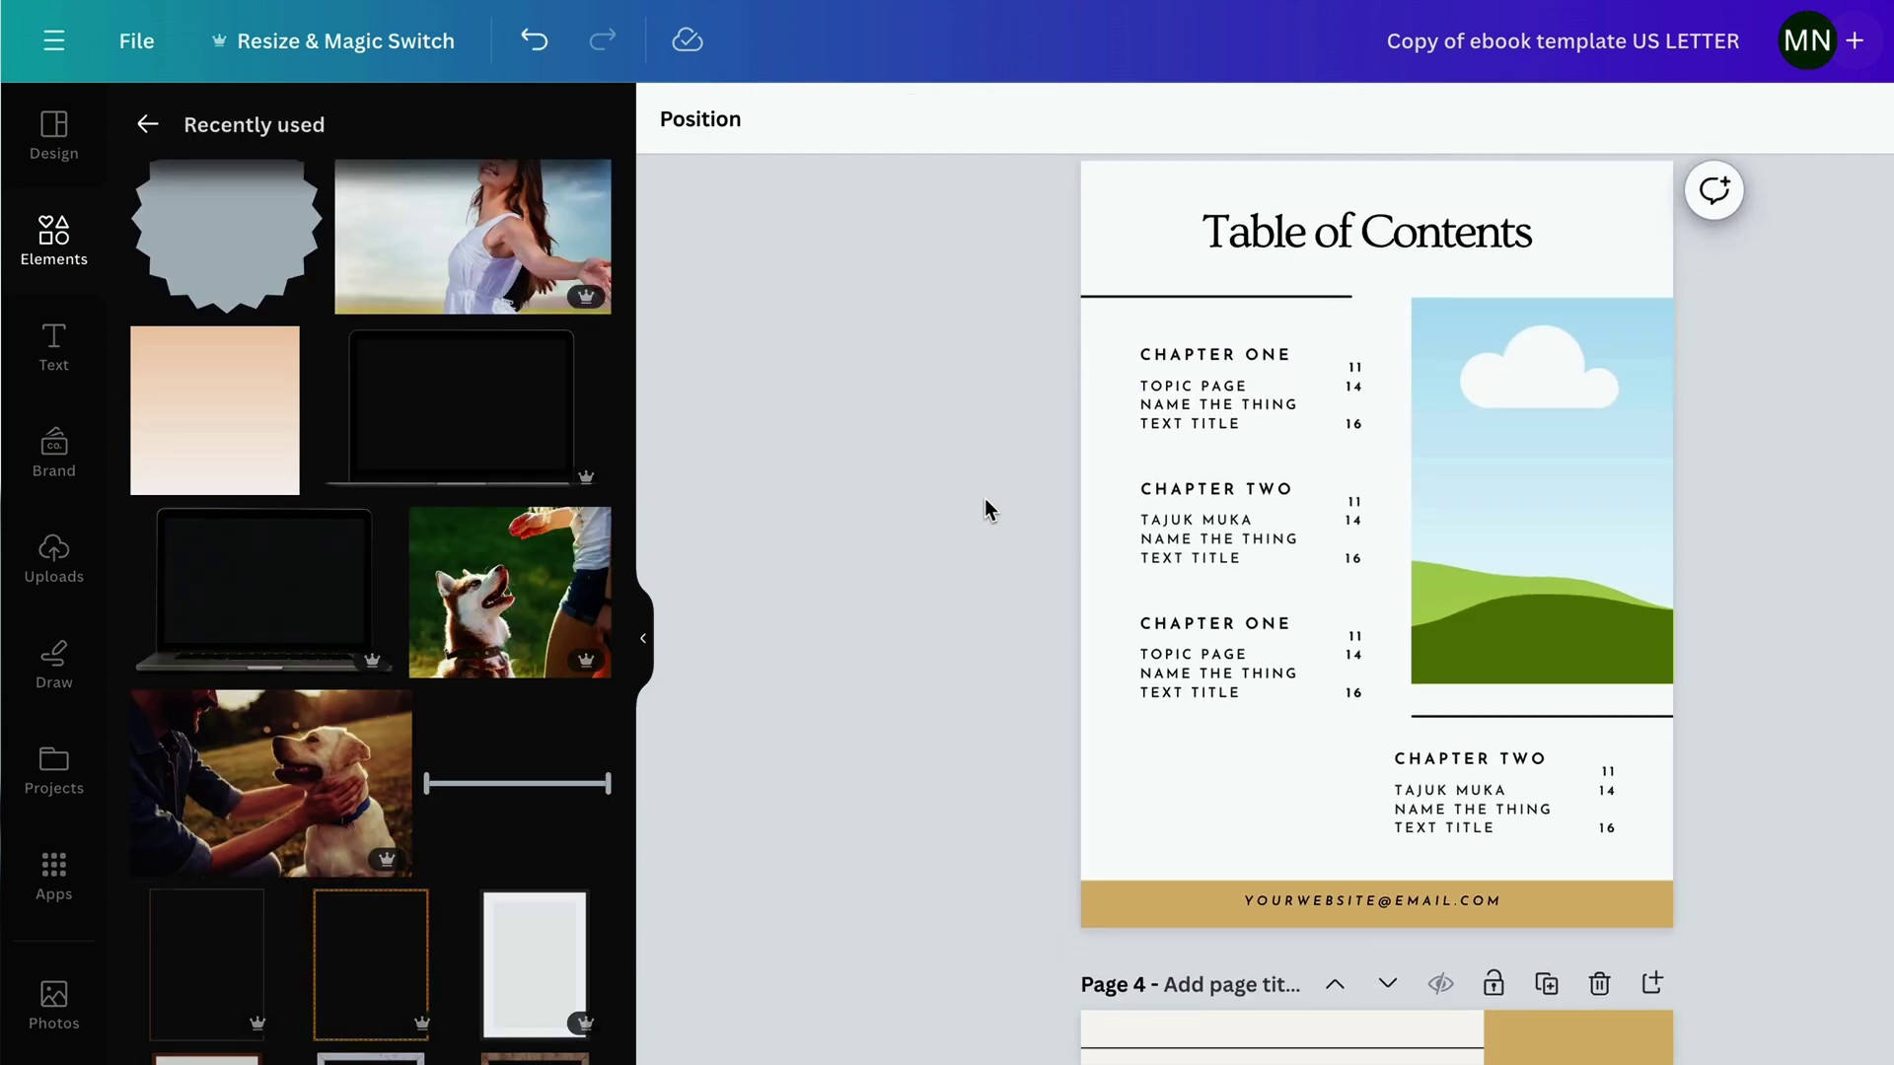
{"action": "scroll", "coordinate": [985, 499], "scroll_direction": "down", "scroll_amount": 6}
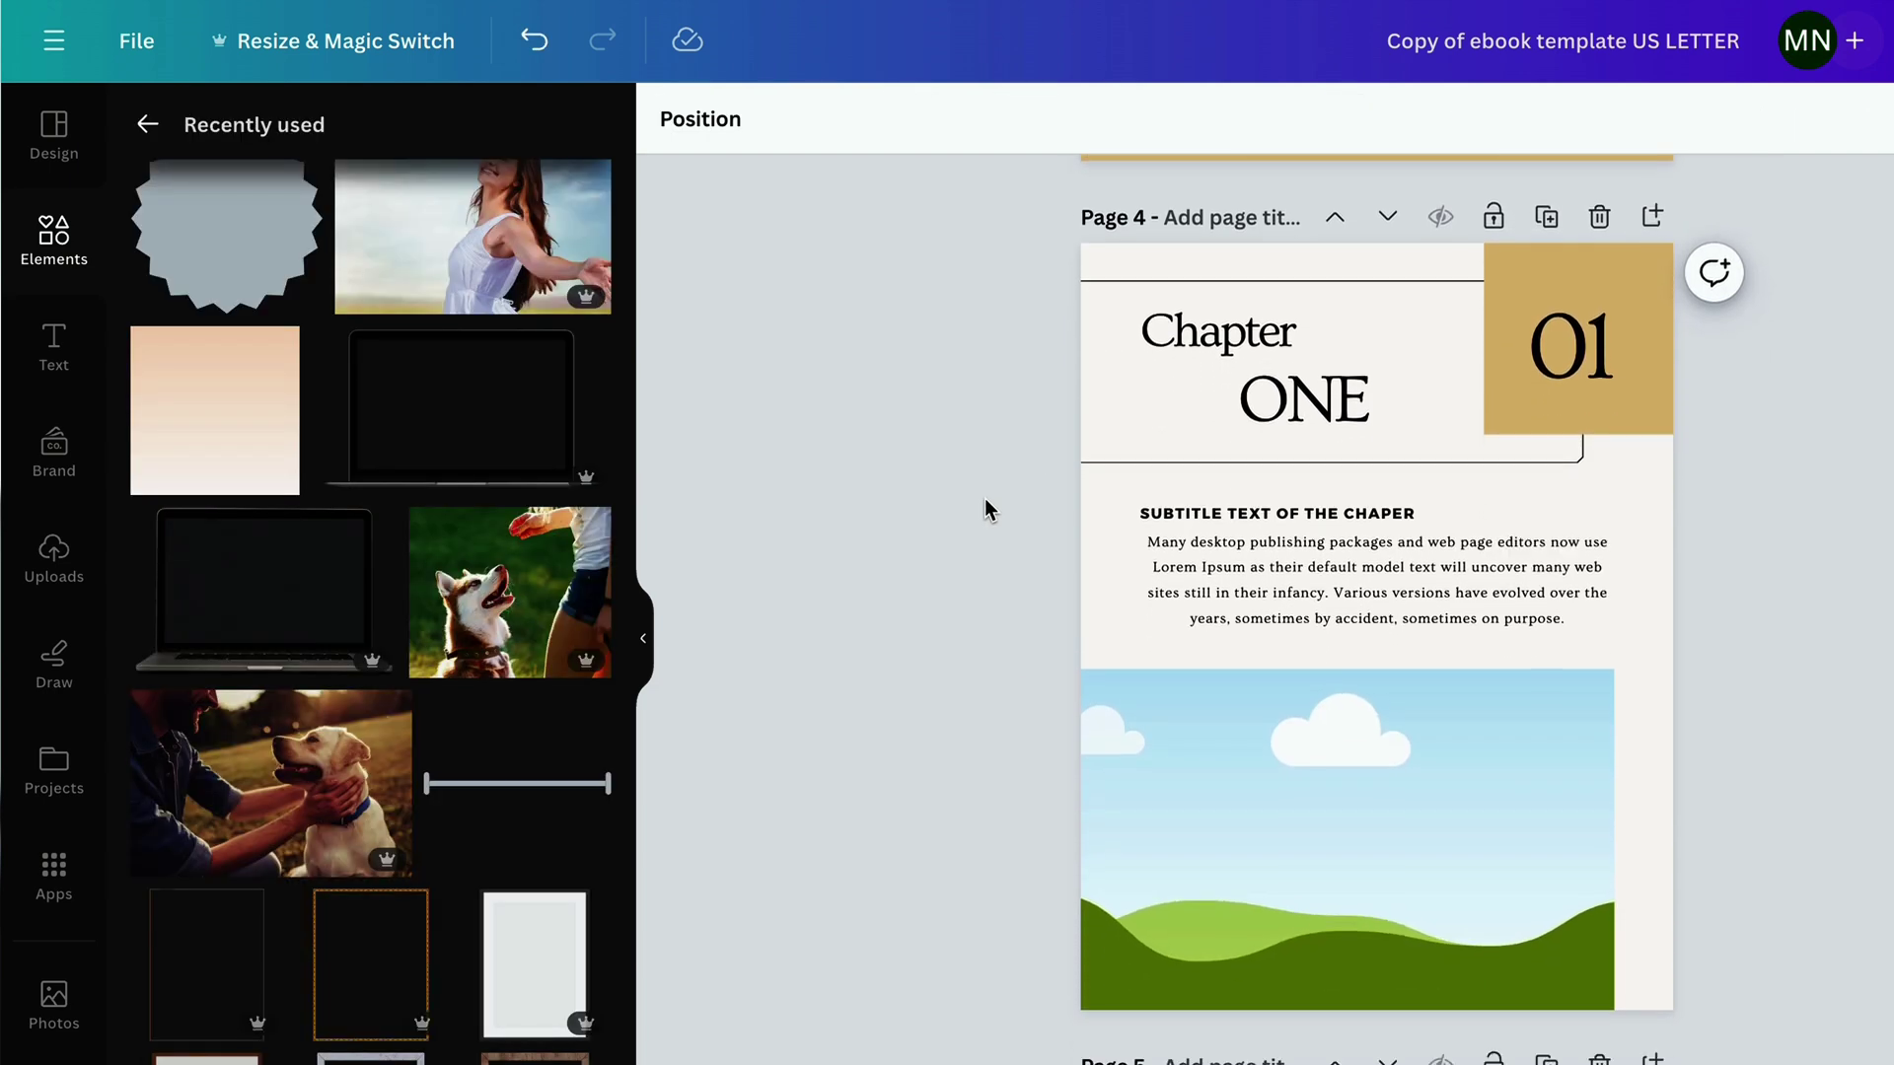
{"action": "scroll", "coordinate": [984, 499], "scroll_direction": "down", "scroll_amount": 5}
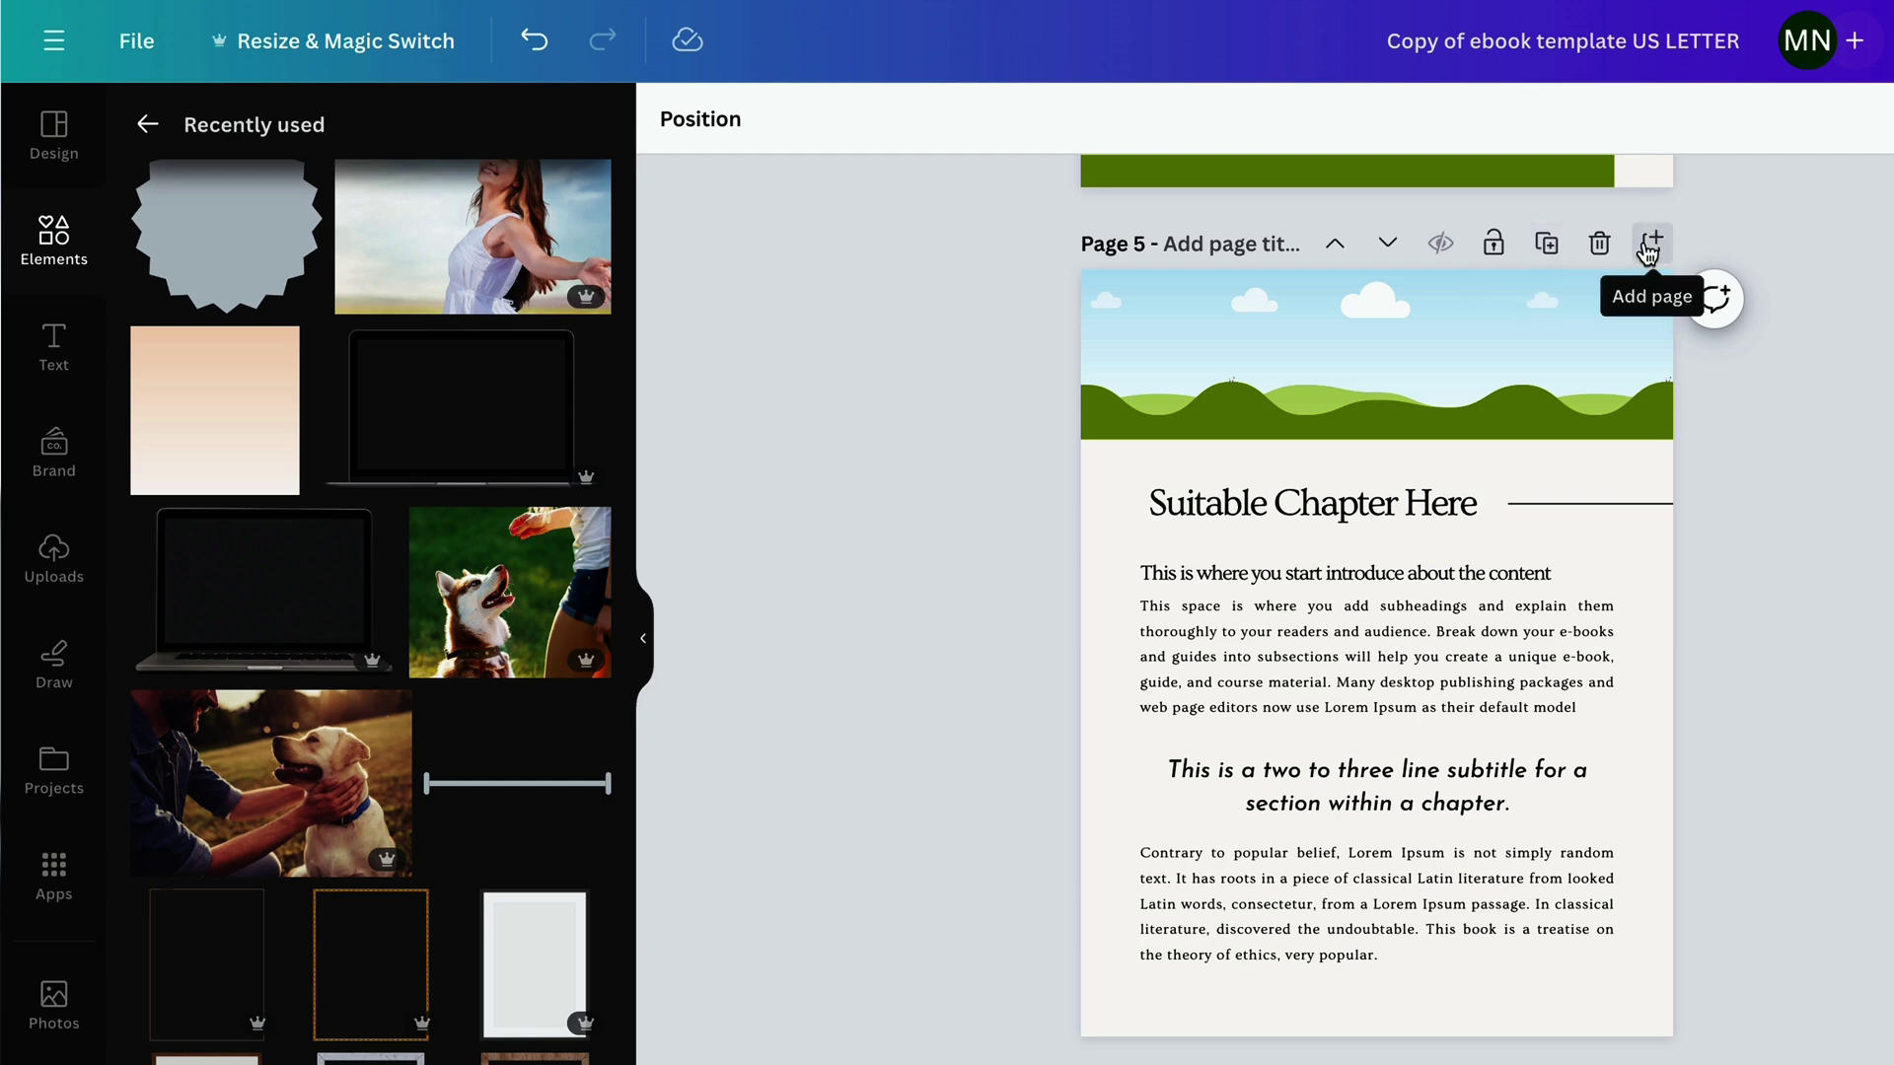
Step: Replace page 4's subtitle with WELCOME AND OVERVIEW and the body with the left-aligned intro paragraph
{"action": "scroll", "coordinate": [1311, 135], "scroll_direction": "up", "scroll_amount": 9}
{"action": "triple_click", "coordinate": [1141, 586]}
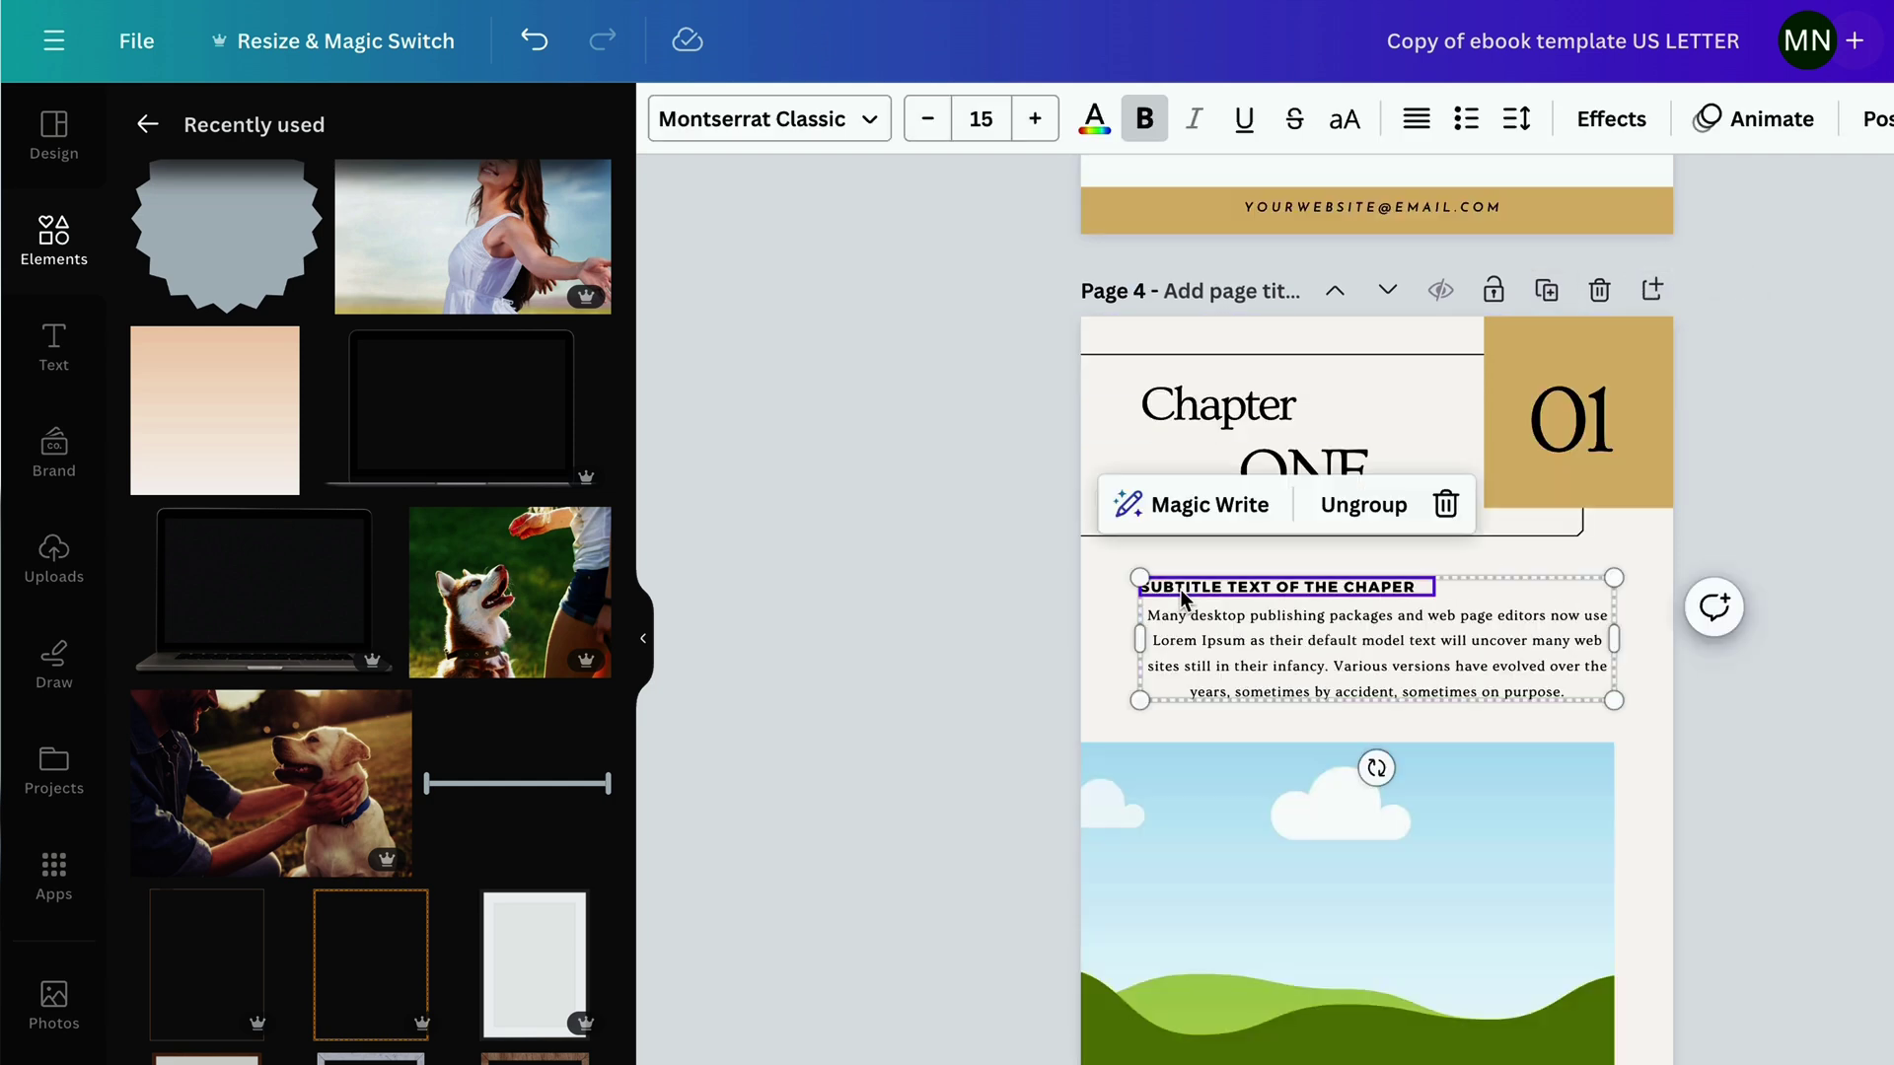
{"action": "type", "text": "WELCOME AND OVERVIEW"}
{"action": "left_click", "coordinate": [1243, 664]}
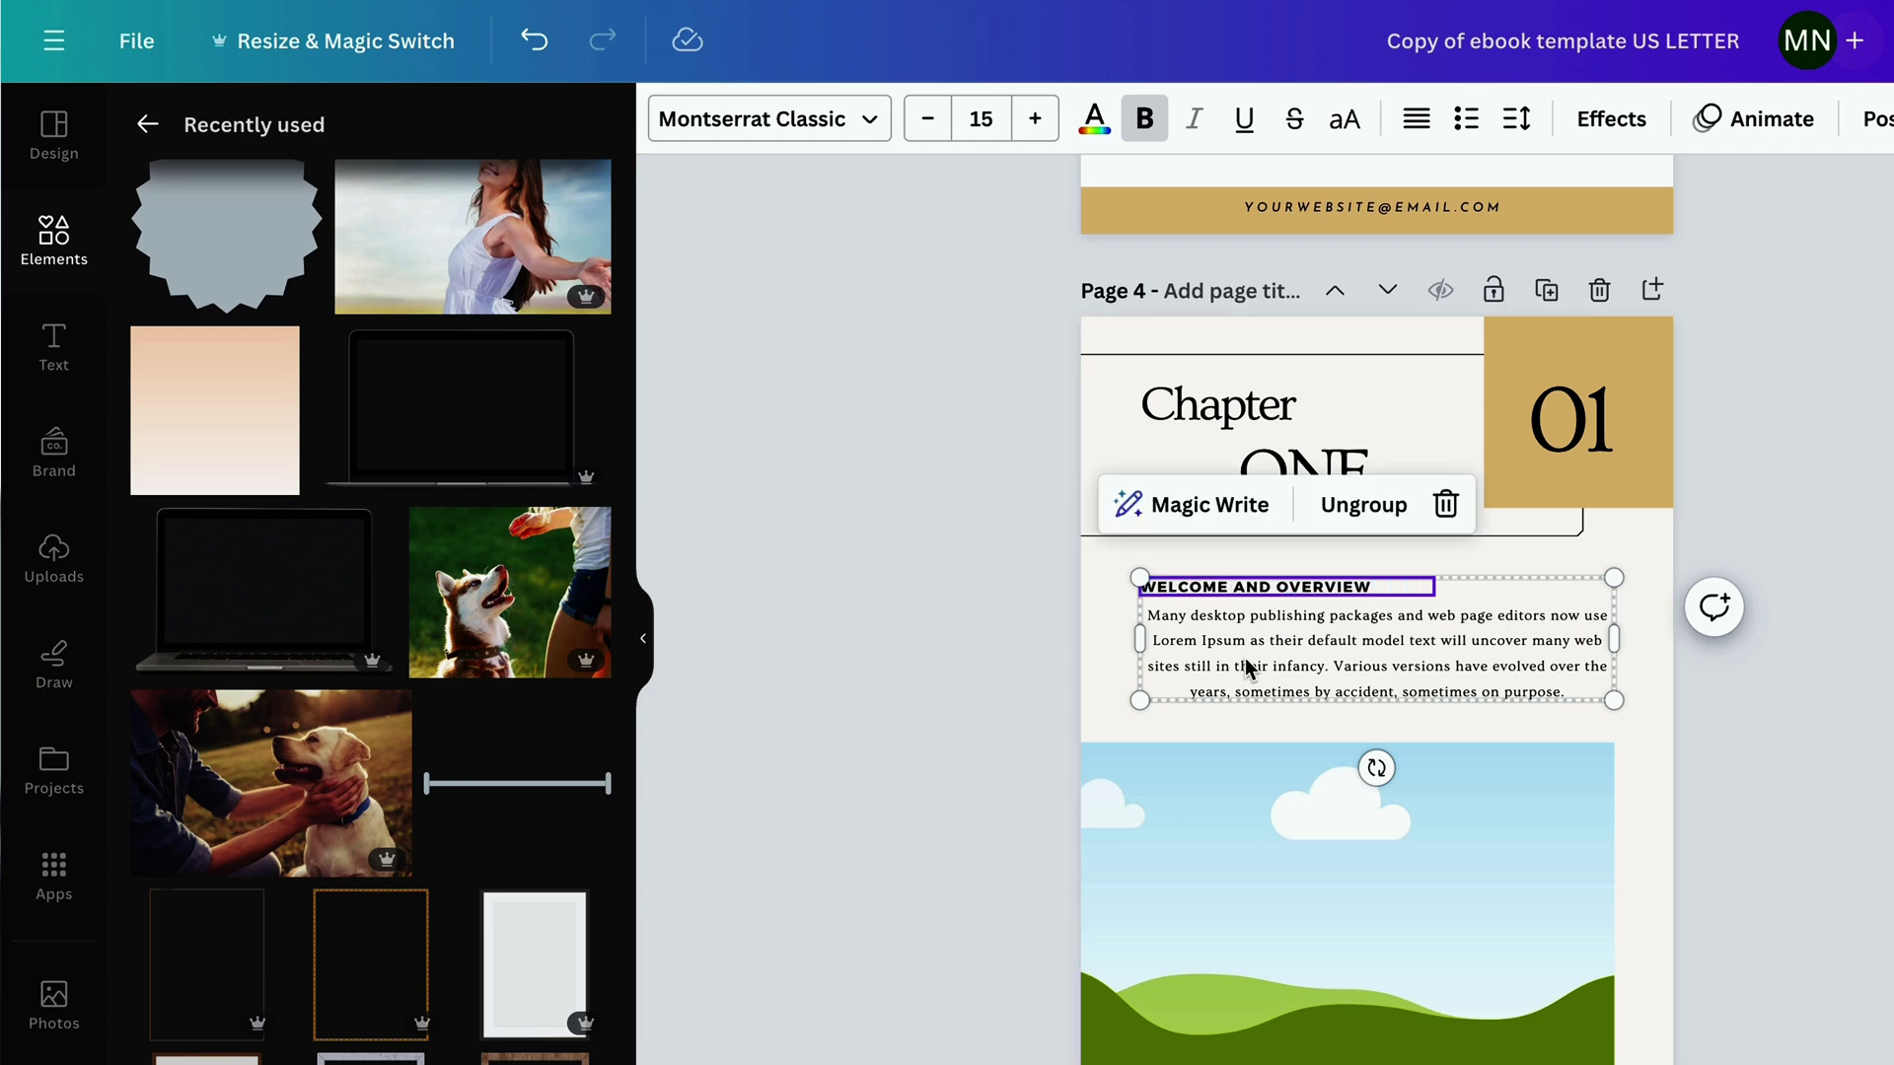
{"action": "triple_click", "coordinate": [1243, 664]}
{"action": "type", "text": "Let's kick things off with a warm welcome to this adventure in canine companionship! Training your dog doesn't have to be a daunting task. In fact, it can be a journey filled with laughter, tail wiggles, and a sense of accomplishment for both you and your four-legged pal."}
{"action": "left_click", "coordinate": [1418, 123]}
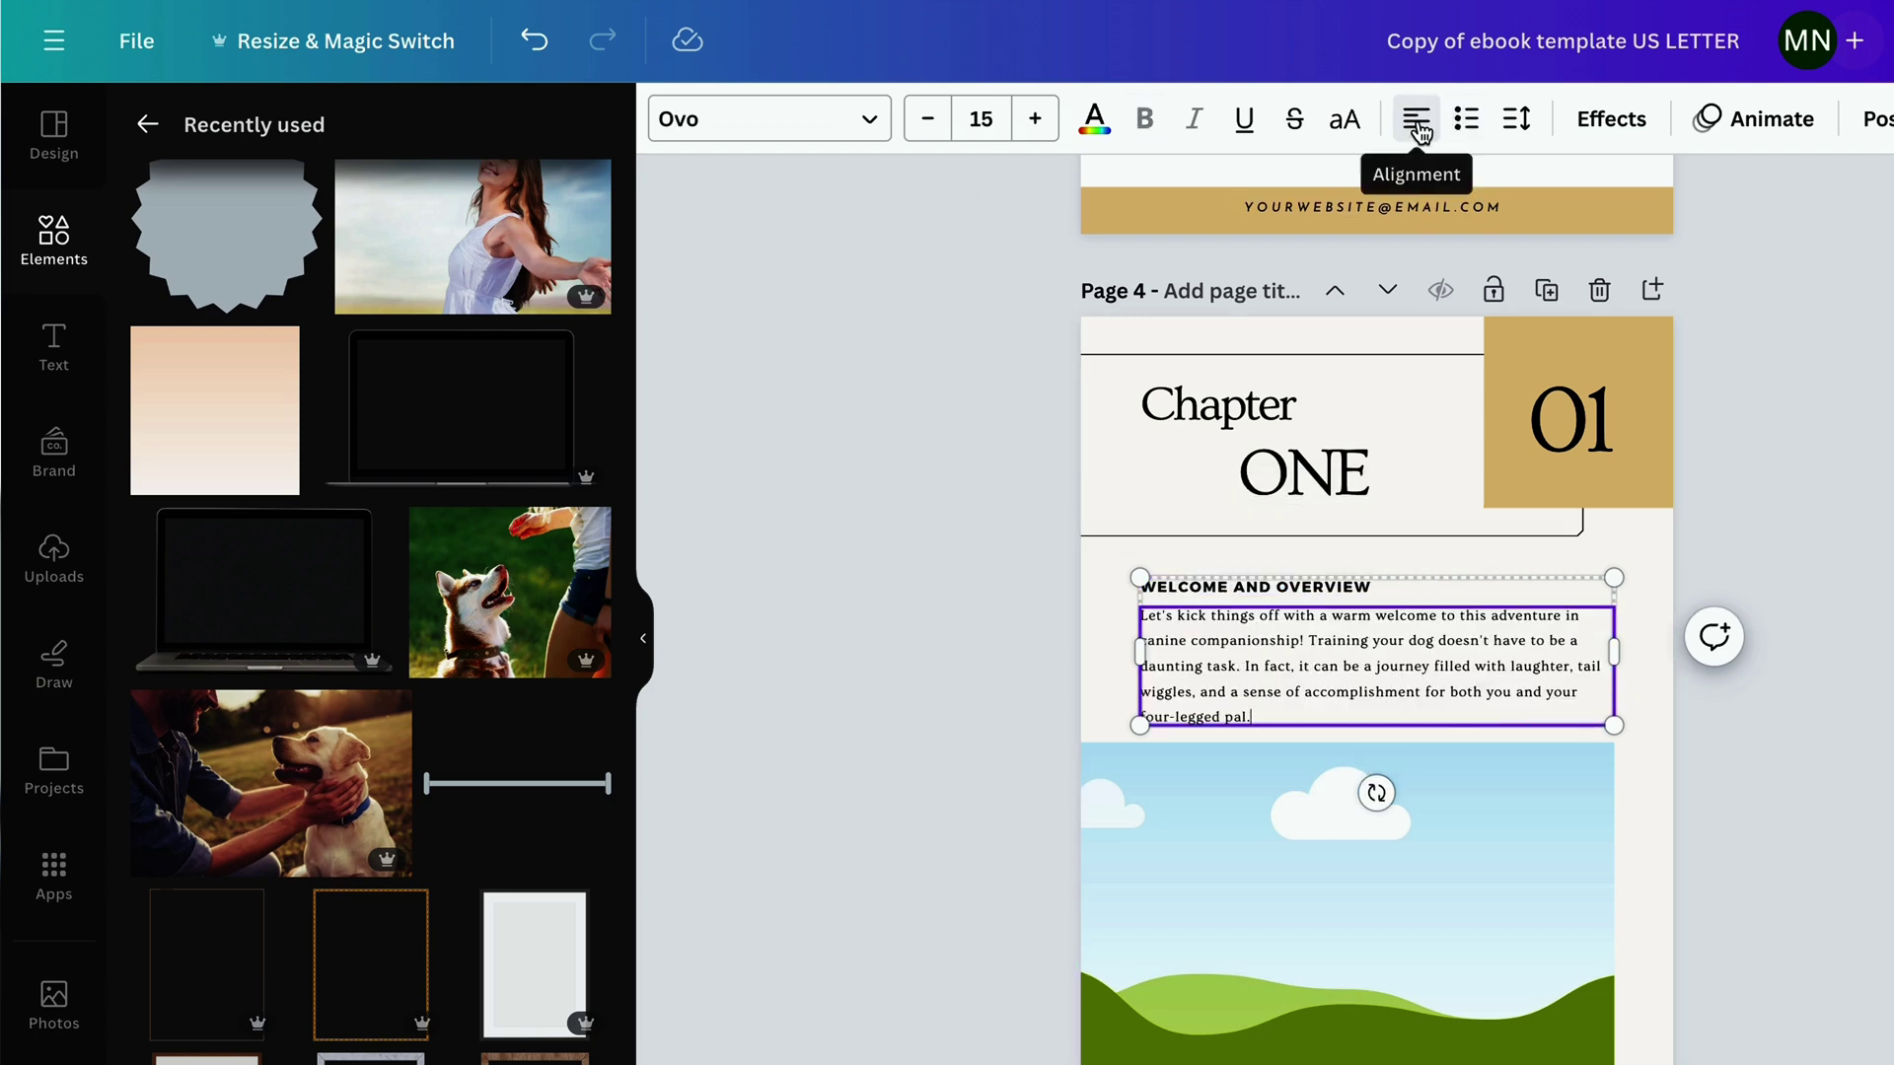
{"action": "left_click", "coordinate": [1053, 647]}
Step: Replace the sky image on page 4 with the man-and-labrador photo
{"action": "left_click_drag", "start_coordinate": [271, 784], "coordinate": [1188, 928]}
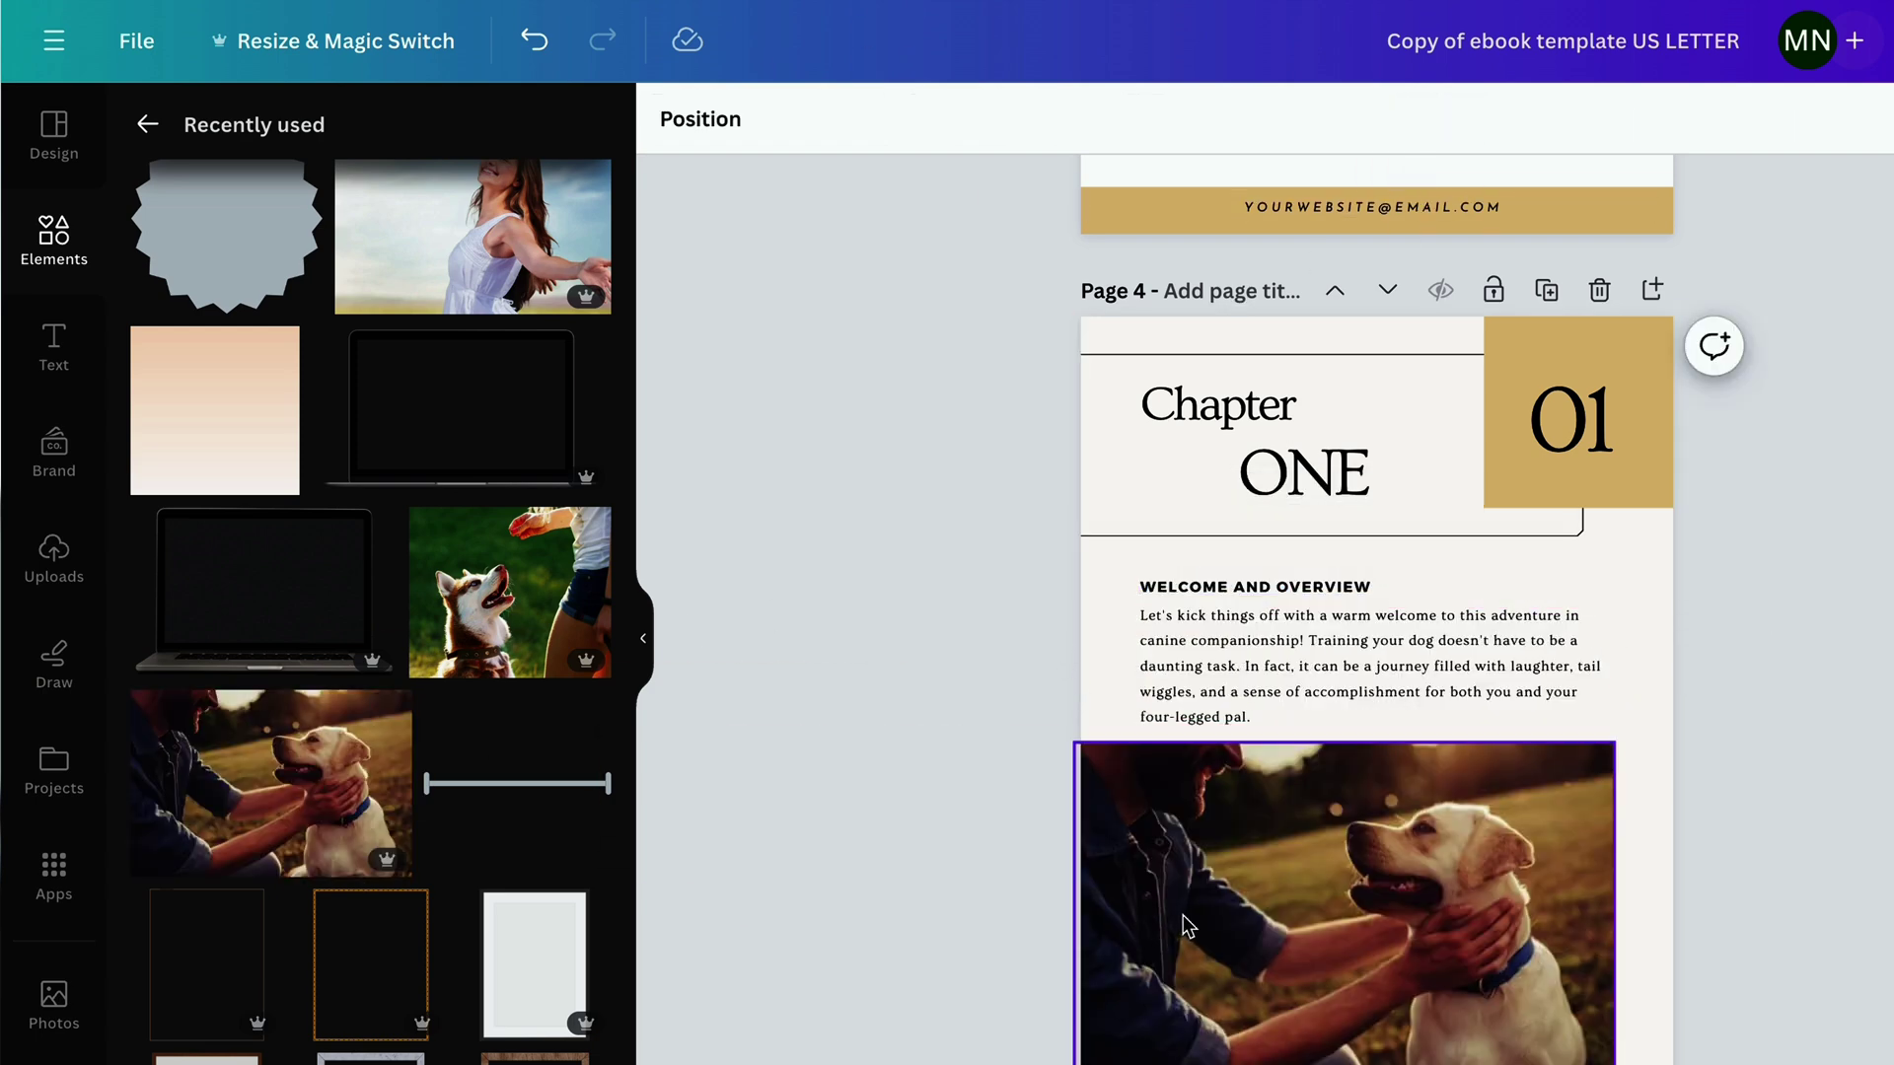
{"action": "scroll", "coordinate": [915, 866], "scroll_direction": "down", "scroll_amount": 5}
{"action": "scroll", "coordinate": [908, 875], "scroll_direction": "up", "scroll_amount": 5}
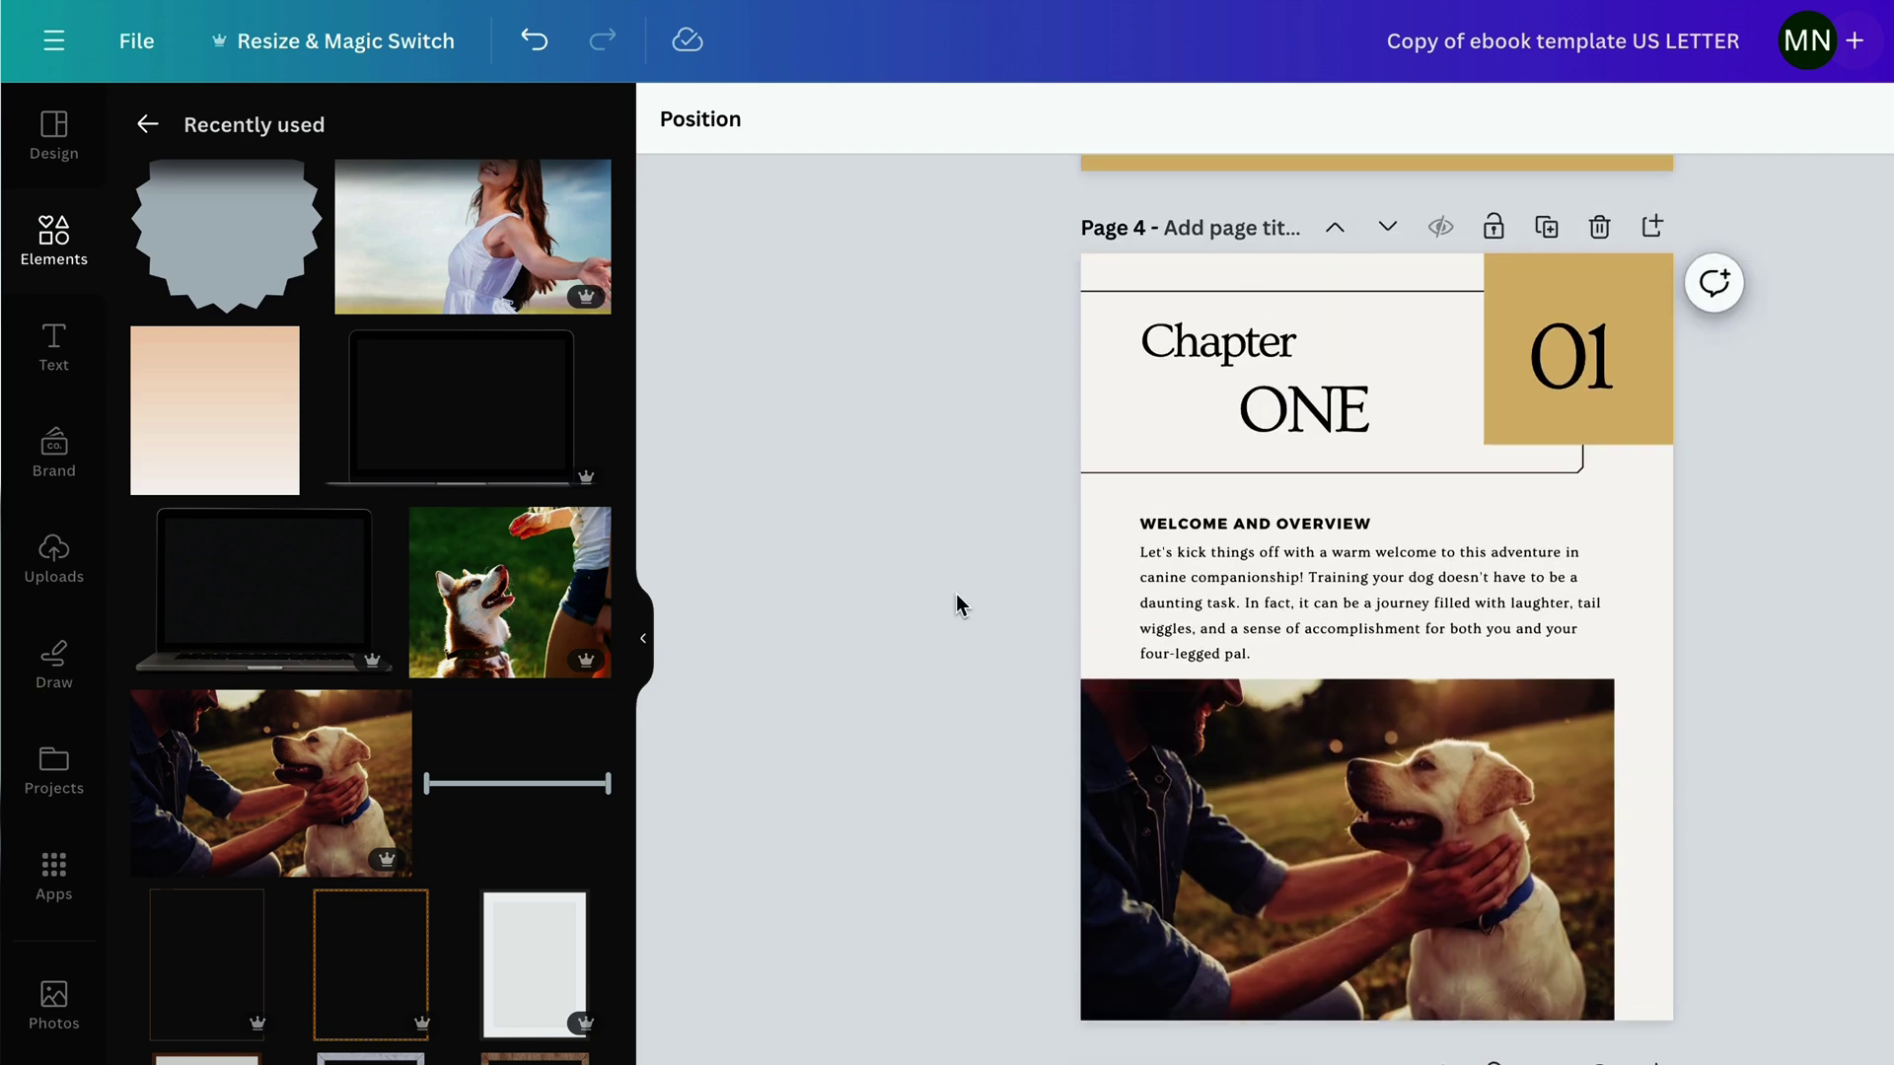
Step: Add a Body text page number '4' at the photo's bottom right, then select page 5's number
{"action": "left_click", "coordinate": [54, 345]}
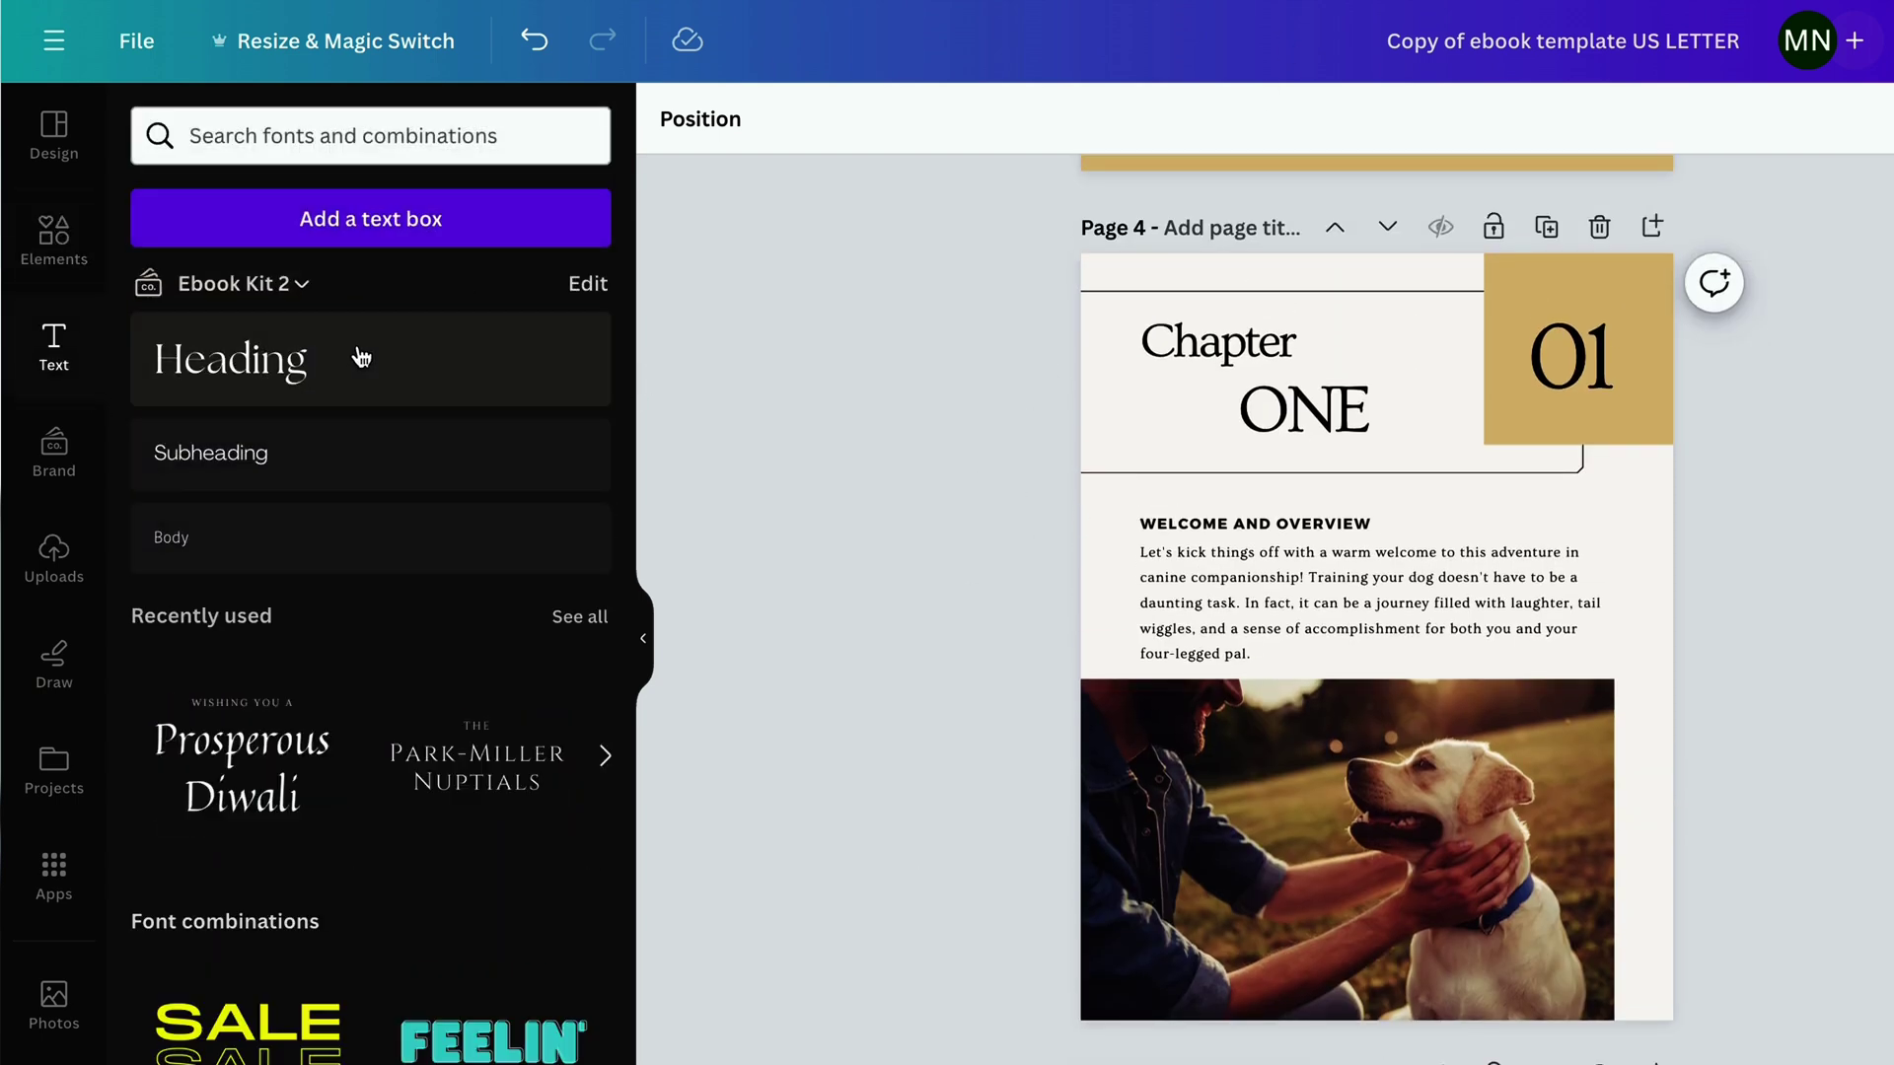
{"action": "left_click_drag", "start_coordinate": [328, 553], "coordinate": [1652, 995]}
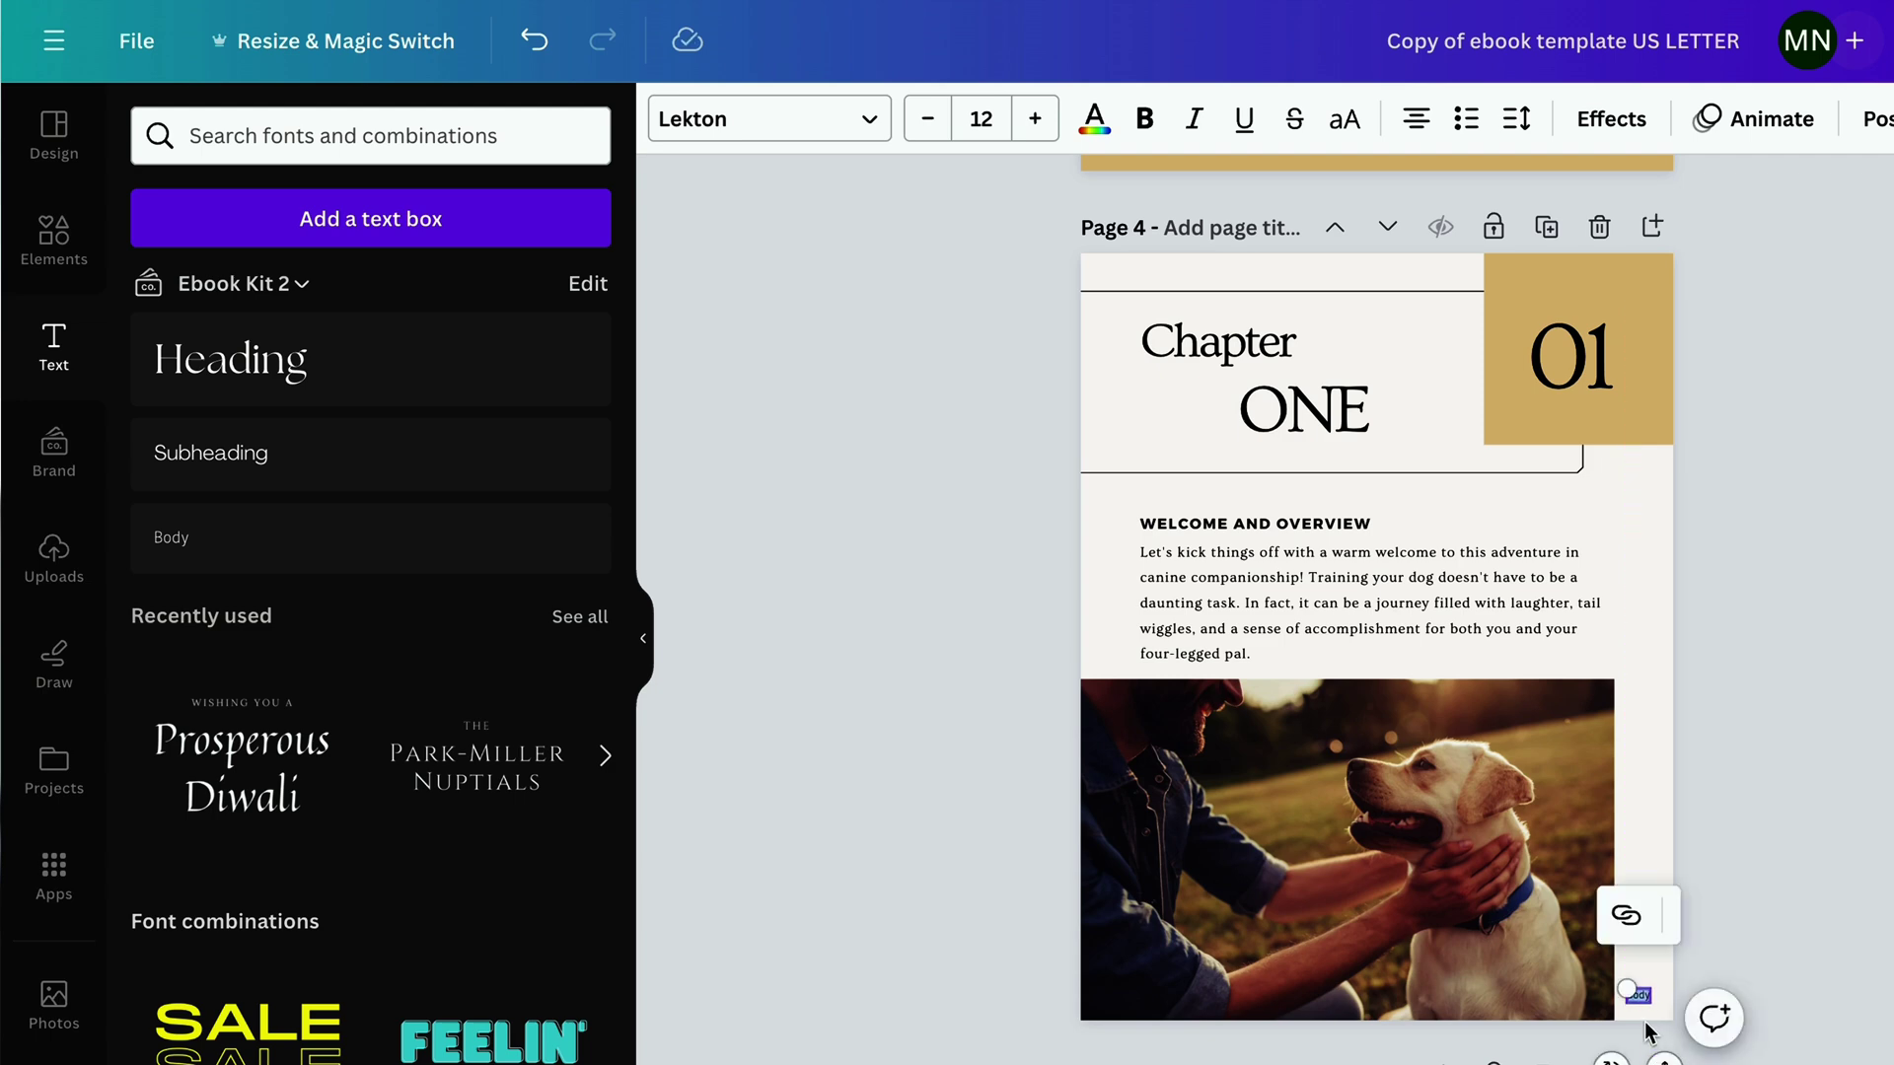
{"action": "scroll", "coordinate": [1637, 996], "scroll_direction": "down", "scroll_amount": 1}
{"action": "scroll", "coordinate": [1677, 1016], "scroll_direction": "up", "scroll_amount": 3, "text": "ctrl"}
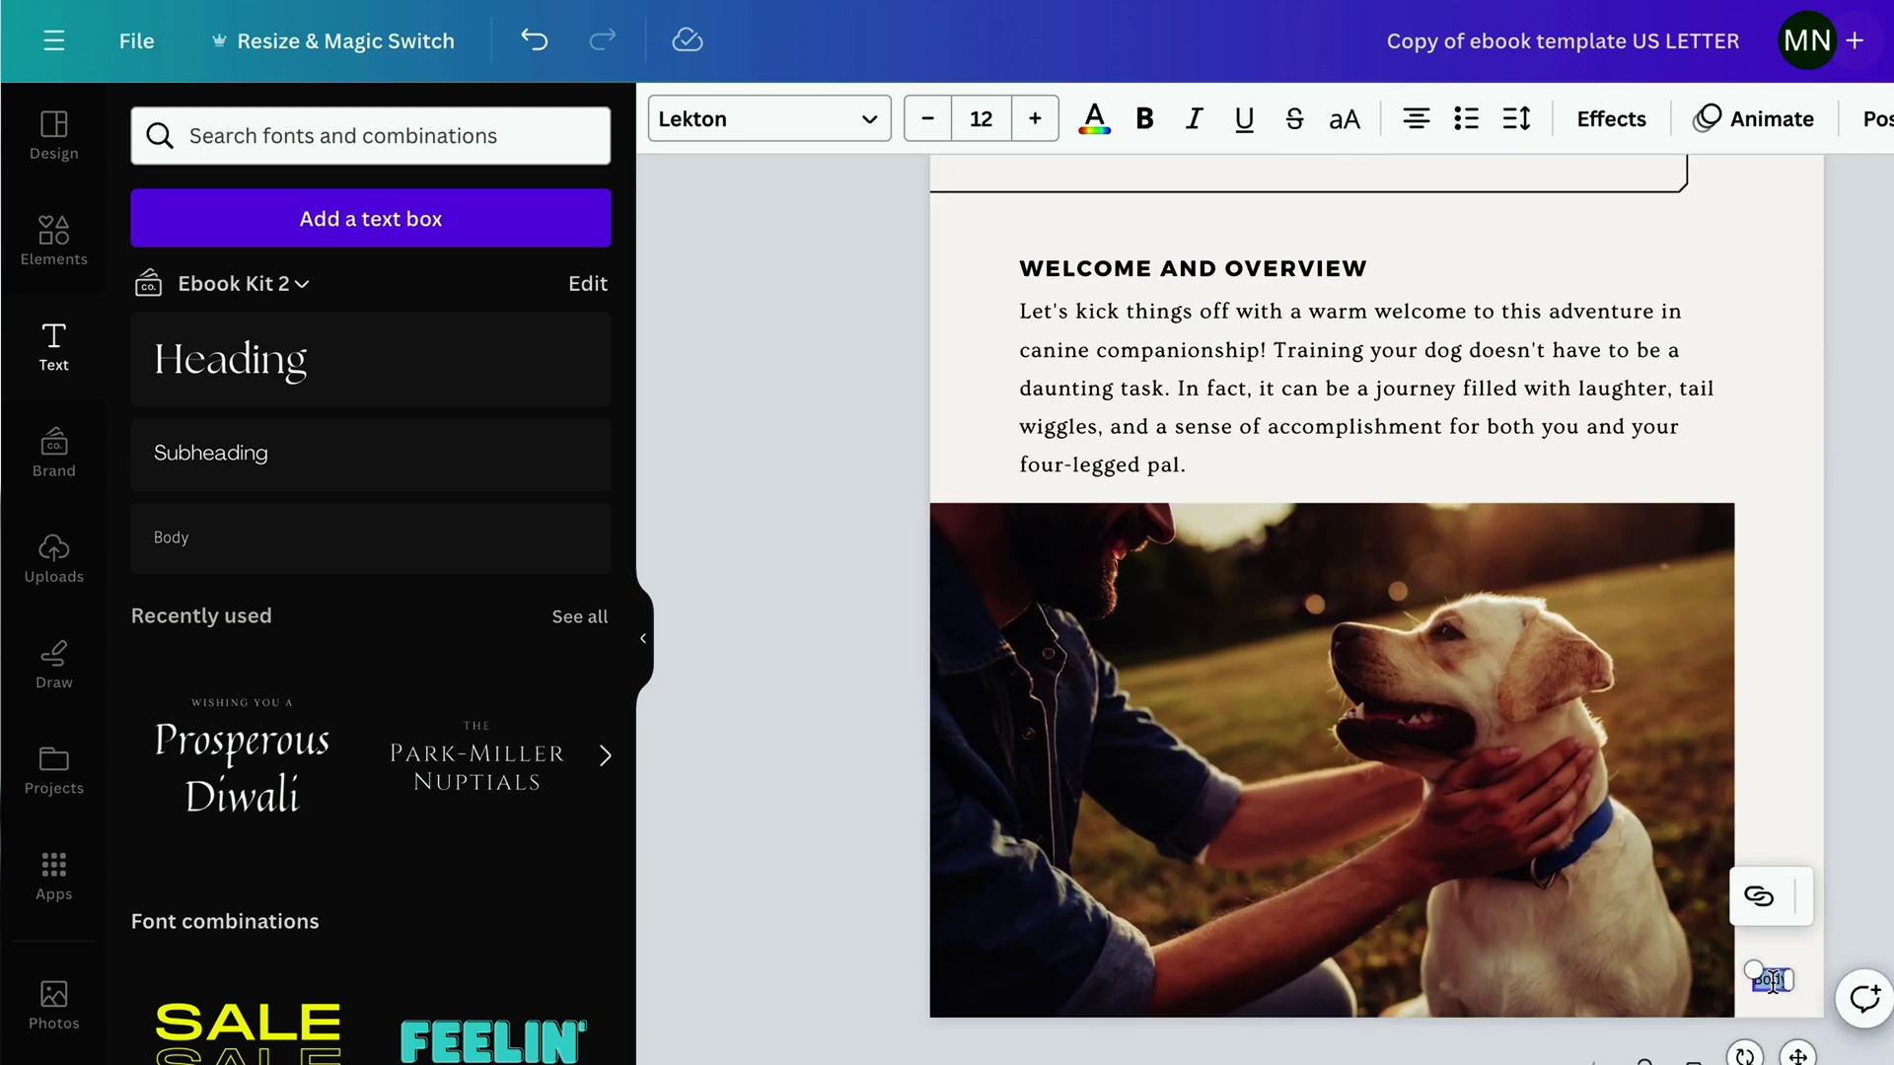
{"action": "type", "text": "4"}
{"action": "scroll", "coordinate": [1771, 875], "scroll_direction": "down", "scroll_amount": 1}
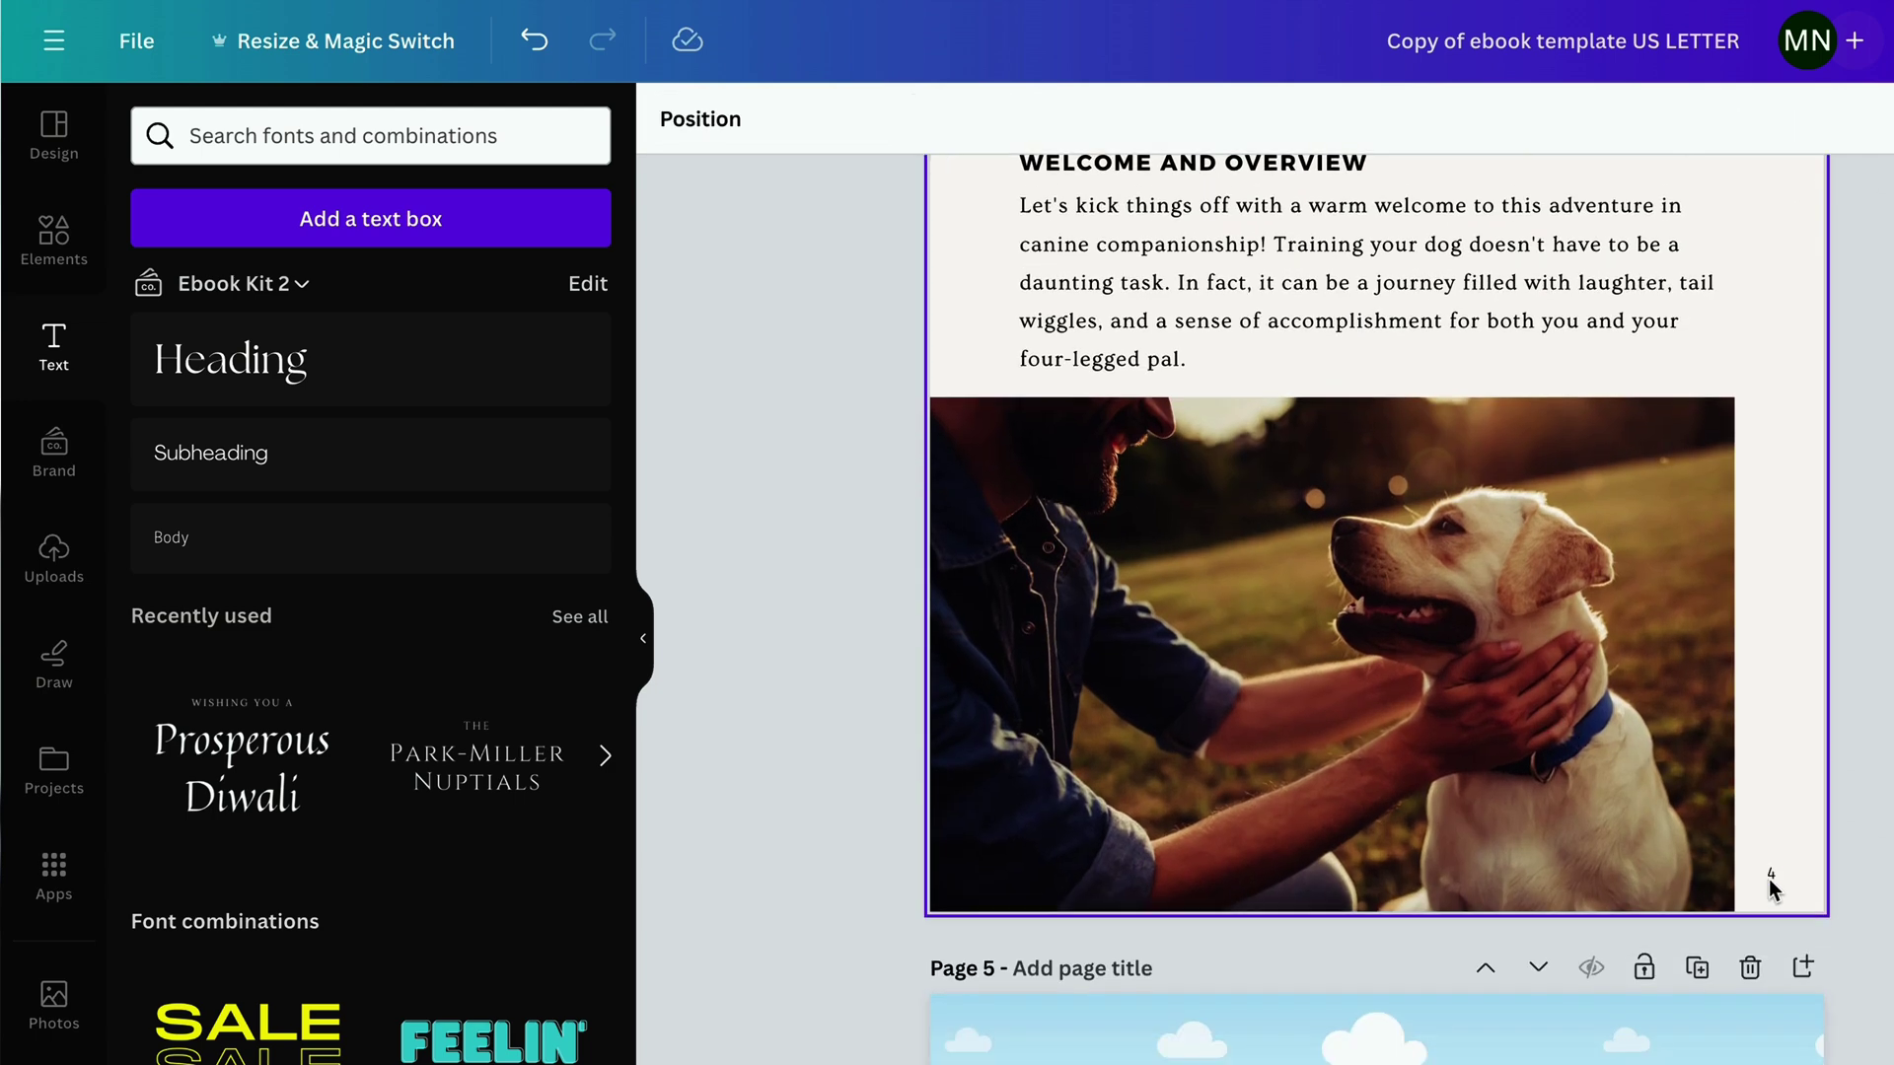
{"action": "left_click", "coordinate": [1767, 867]}
{"action": "scroll", "coordinate": [1766, 867], "scroll_direction": "down", "scroll_amount": 8}
{"action": "scroll", "coordinate": [1776, 888], "scroll_direction": "down", "scroll_amount": 1}
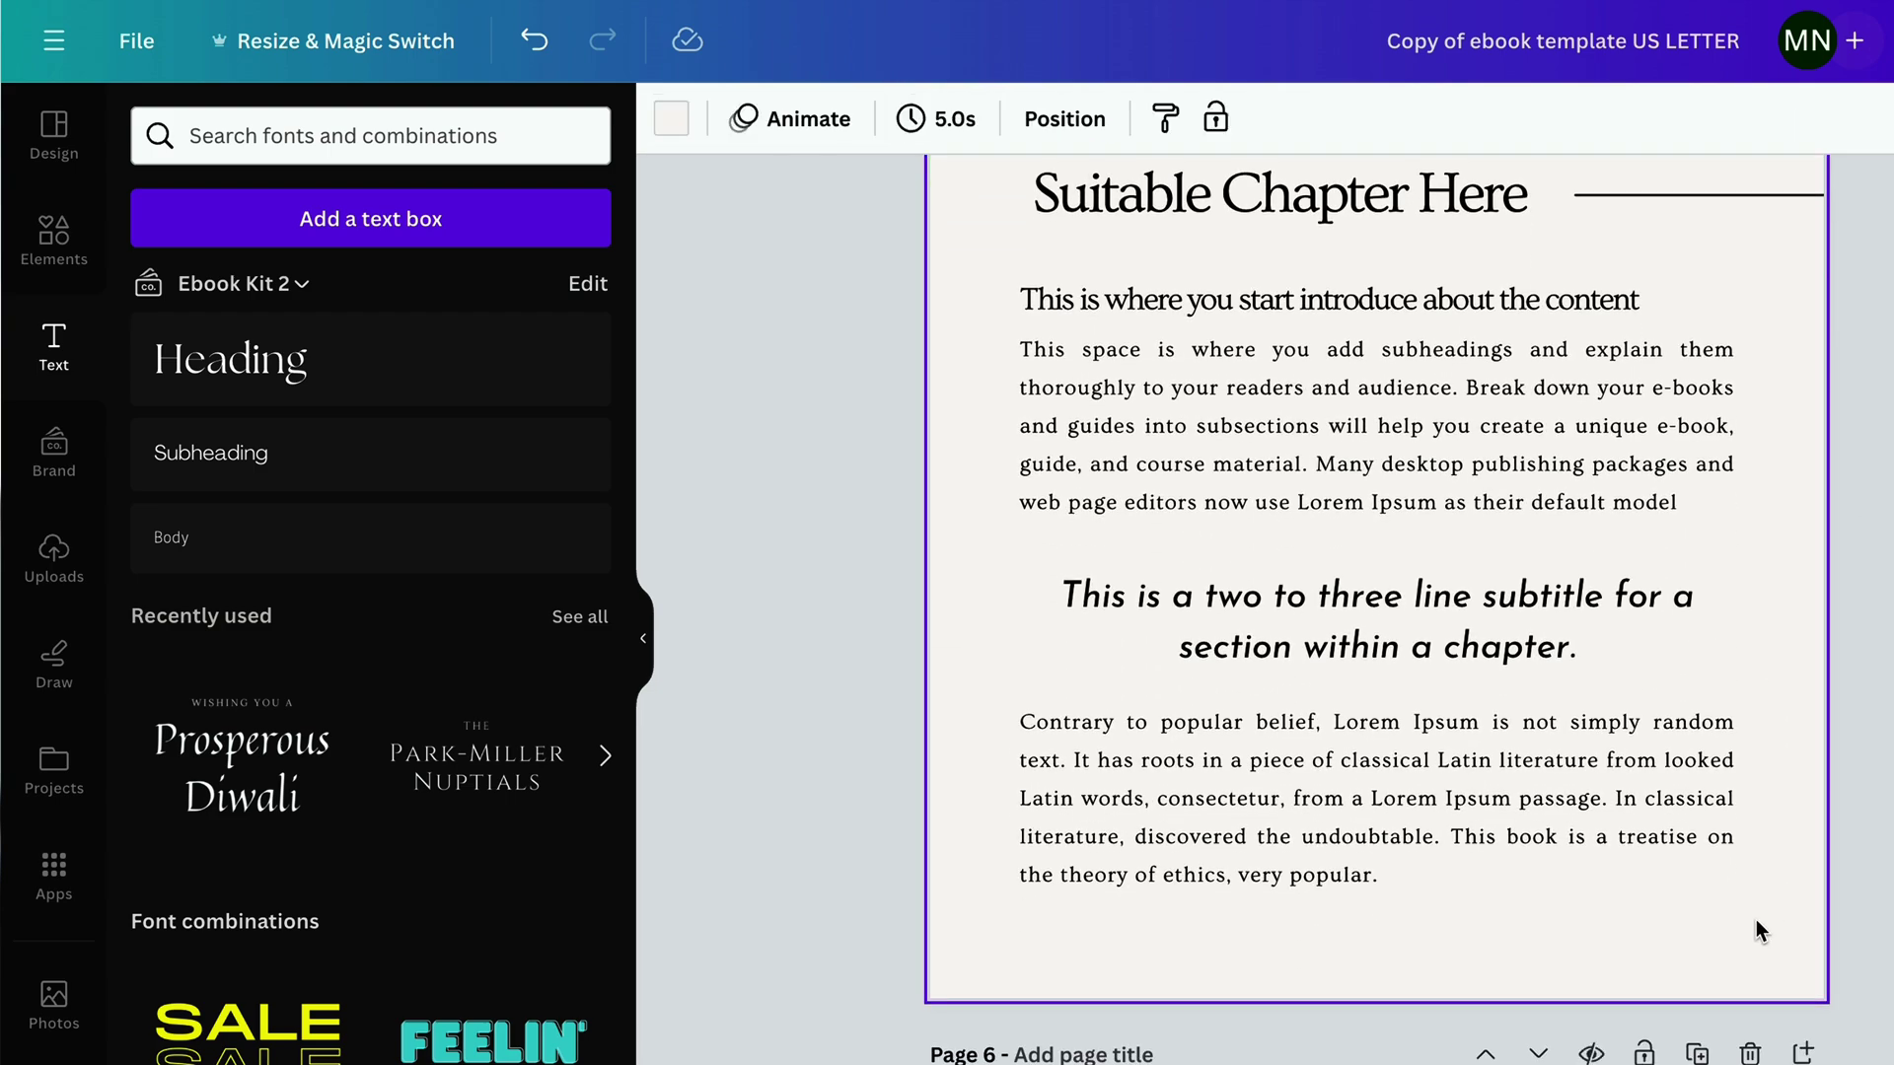
{"action": "left_click", "coordinate": [1771, 964]}
{"action": "left_click", "coordinate": [1770, 967]}
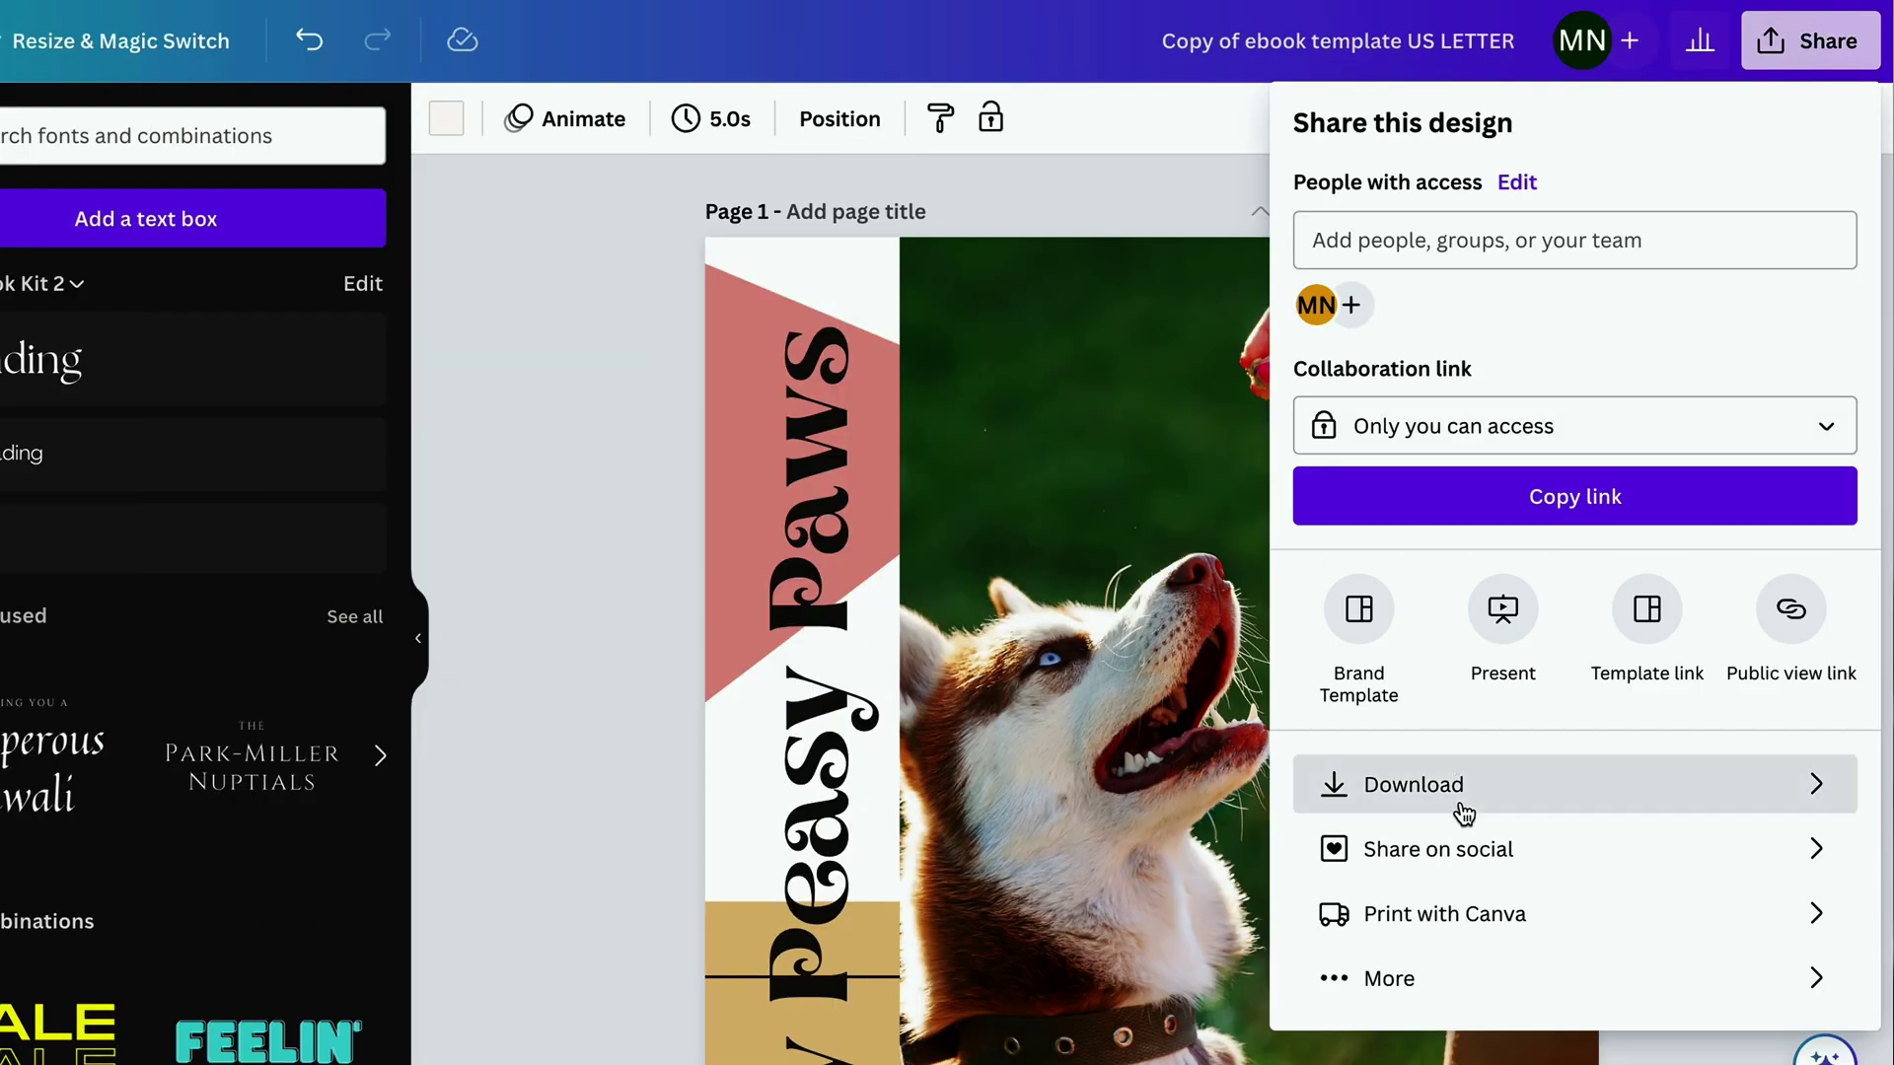
Step: Choose PDF Print as the ebook's download file type
{"action": "left_click", "coordinate": [1677, 782]}
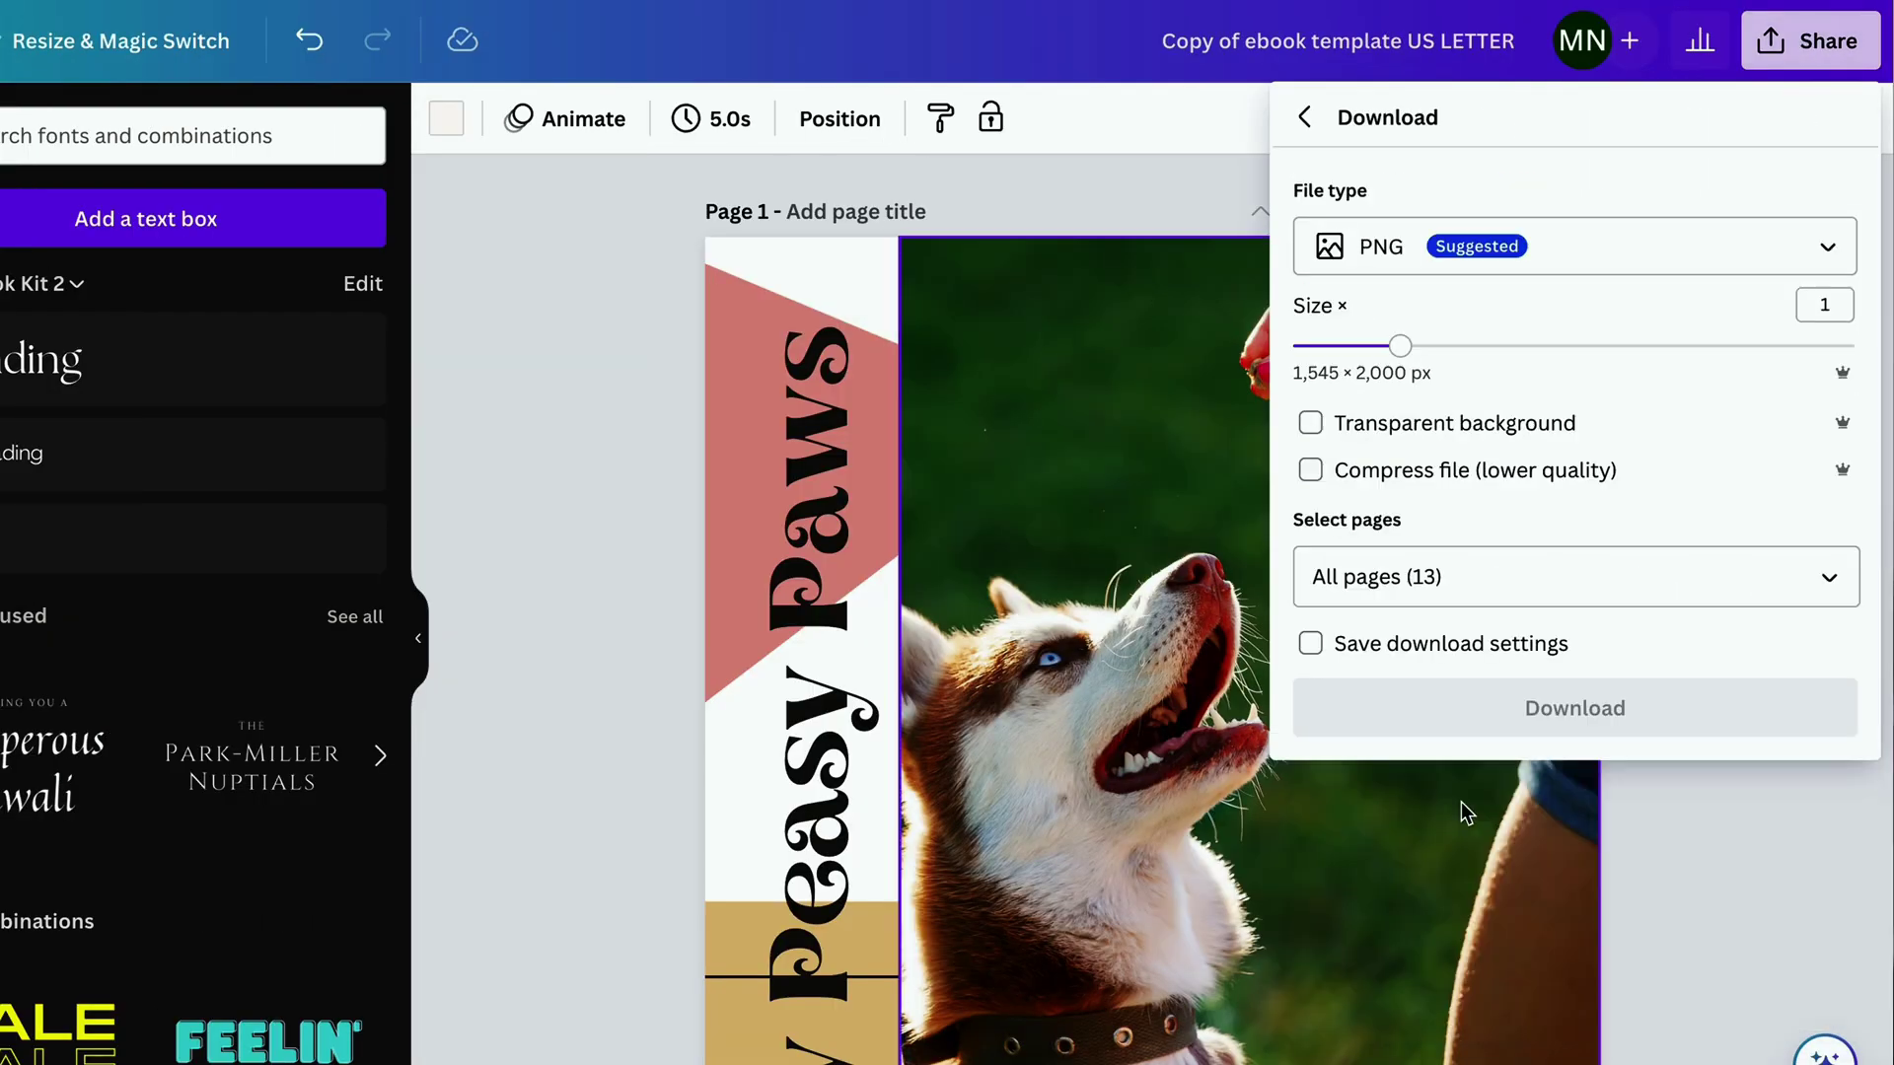
{"action": "left_click", "coordinate": [1677, 246]}
{"action": "left_click", "coordinate": [1460, 577]}
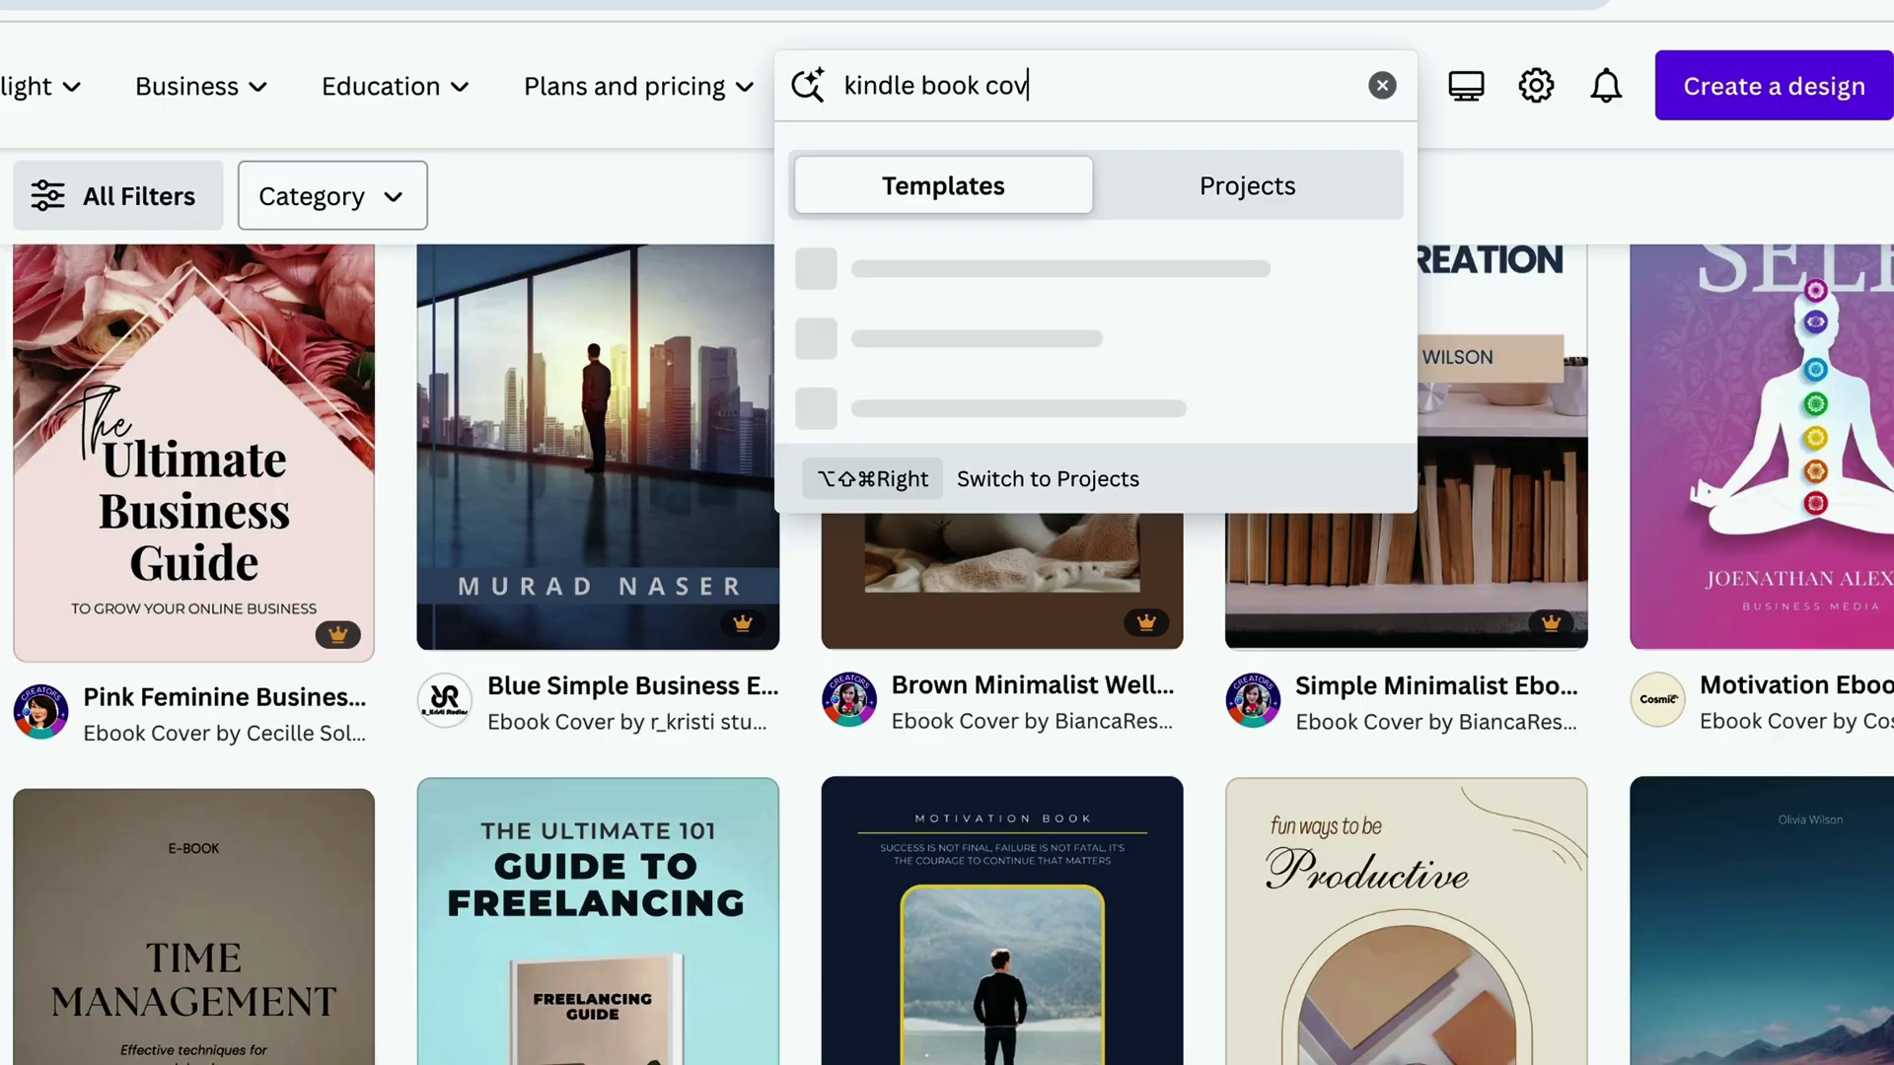
Step: Search Canva templates for 'kindle book cover' and scroll through the results
{"action": "type", "text": "er"}
{"action": "key", "text": "Return"}
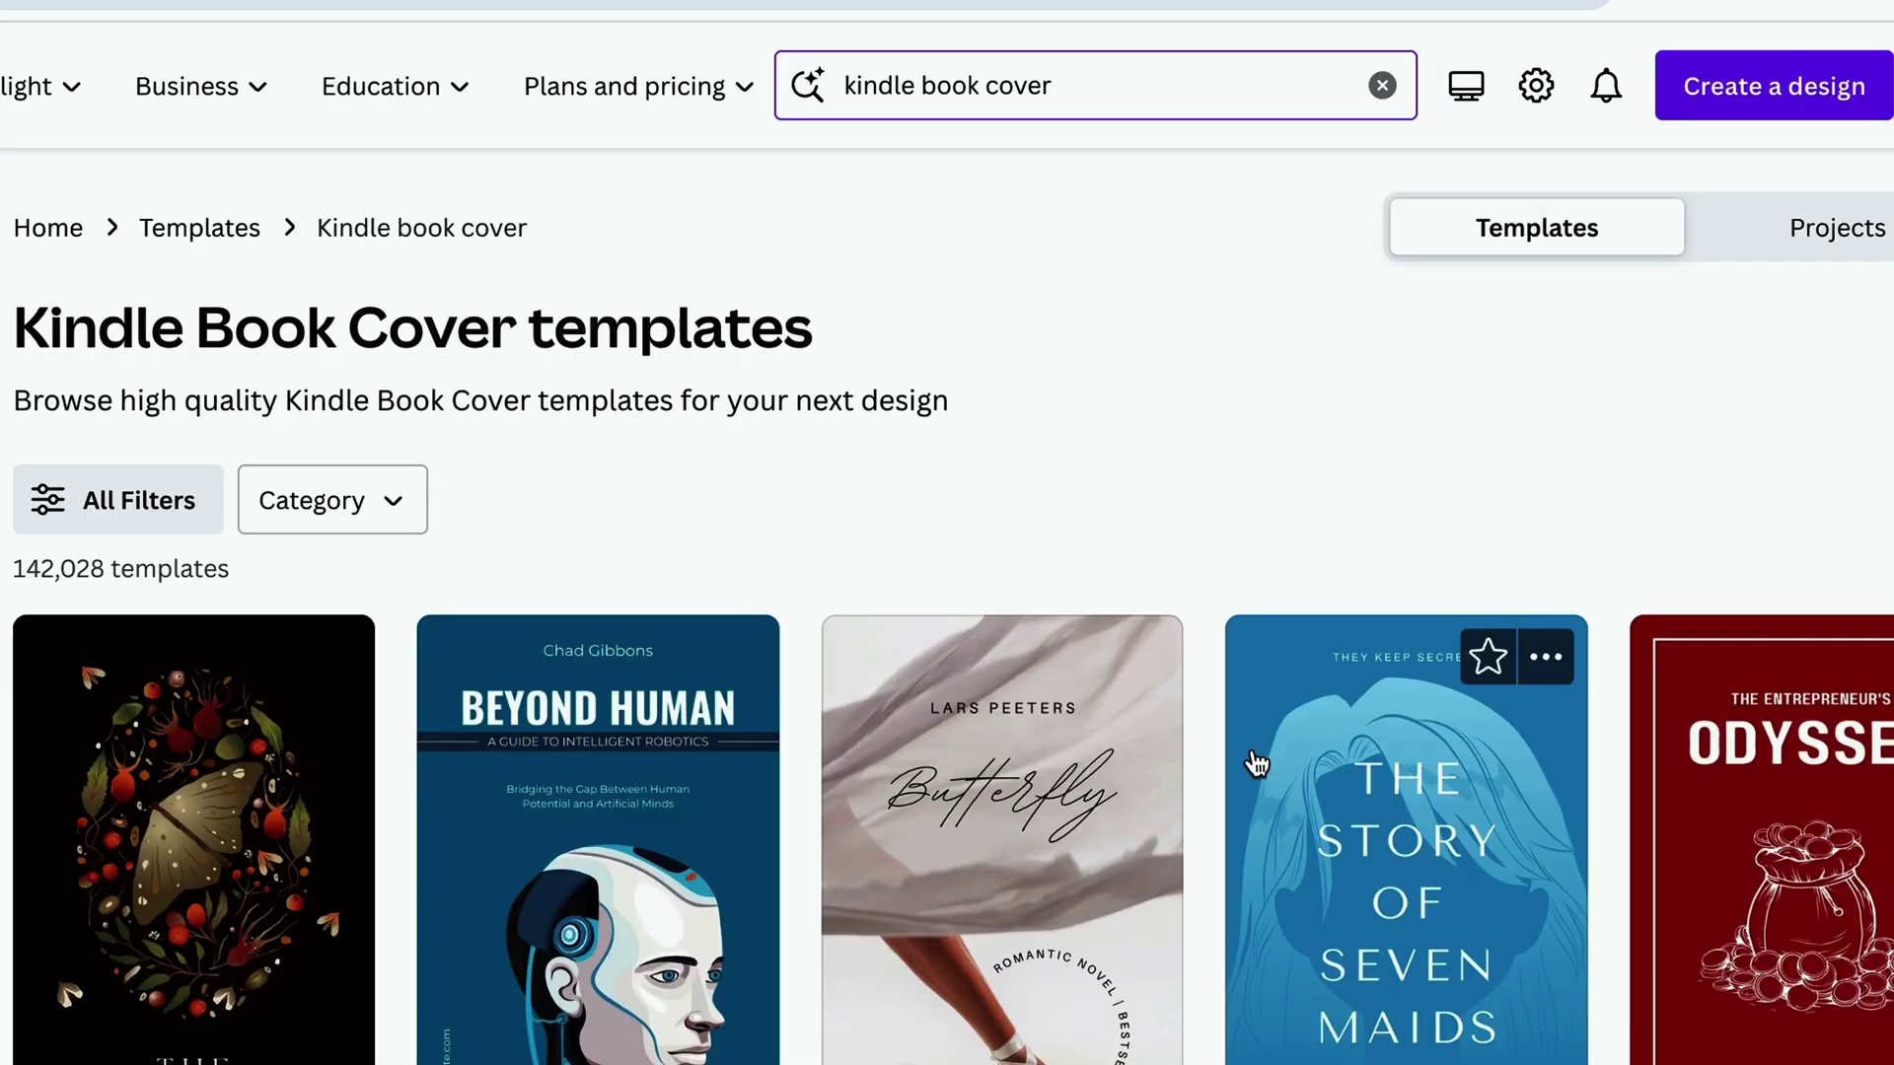
{"action": "scroll", "coordinate": [1256, 762], "scroll_direction": "down", "scroll_amount": 6}
{"action": "scroll", "coordinate": [1256, 763], "scroll_direction": "down", "scroll_amount": 8}
{"action": "scroll", "coordinate": [1255, 762], "scroll_direction": "down", "scroll_amount": 15}
{"action": "scroll", "coordinate": [1255, 762], "scroll_direction": "down", "scroll_amount": 16}
{"action": "scroll", "coordinate": [1256, 762], "scroll_direction": "down", "scroll_amount": 1}
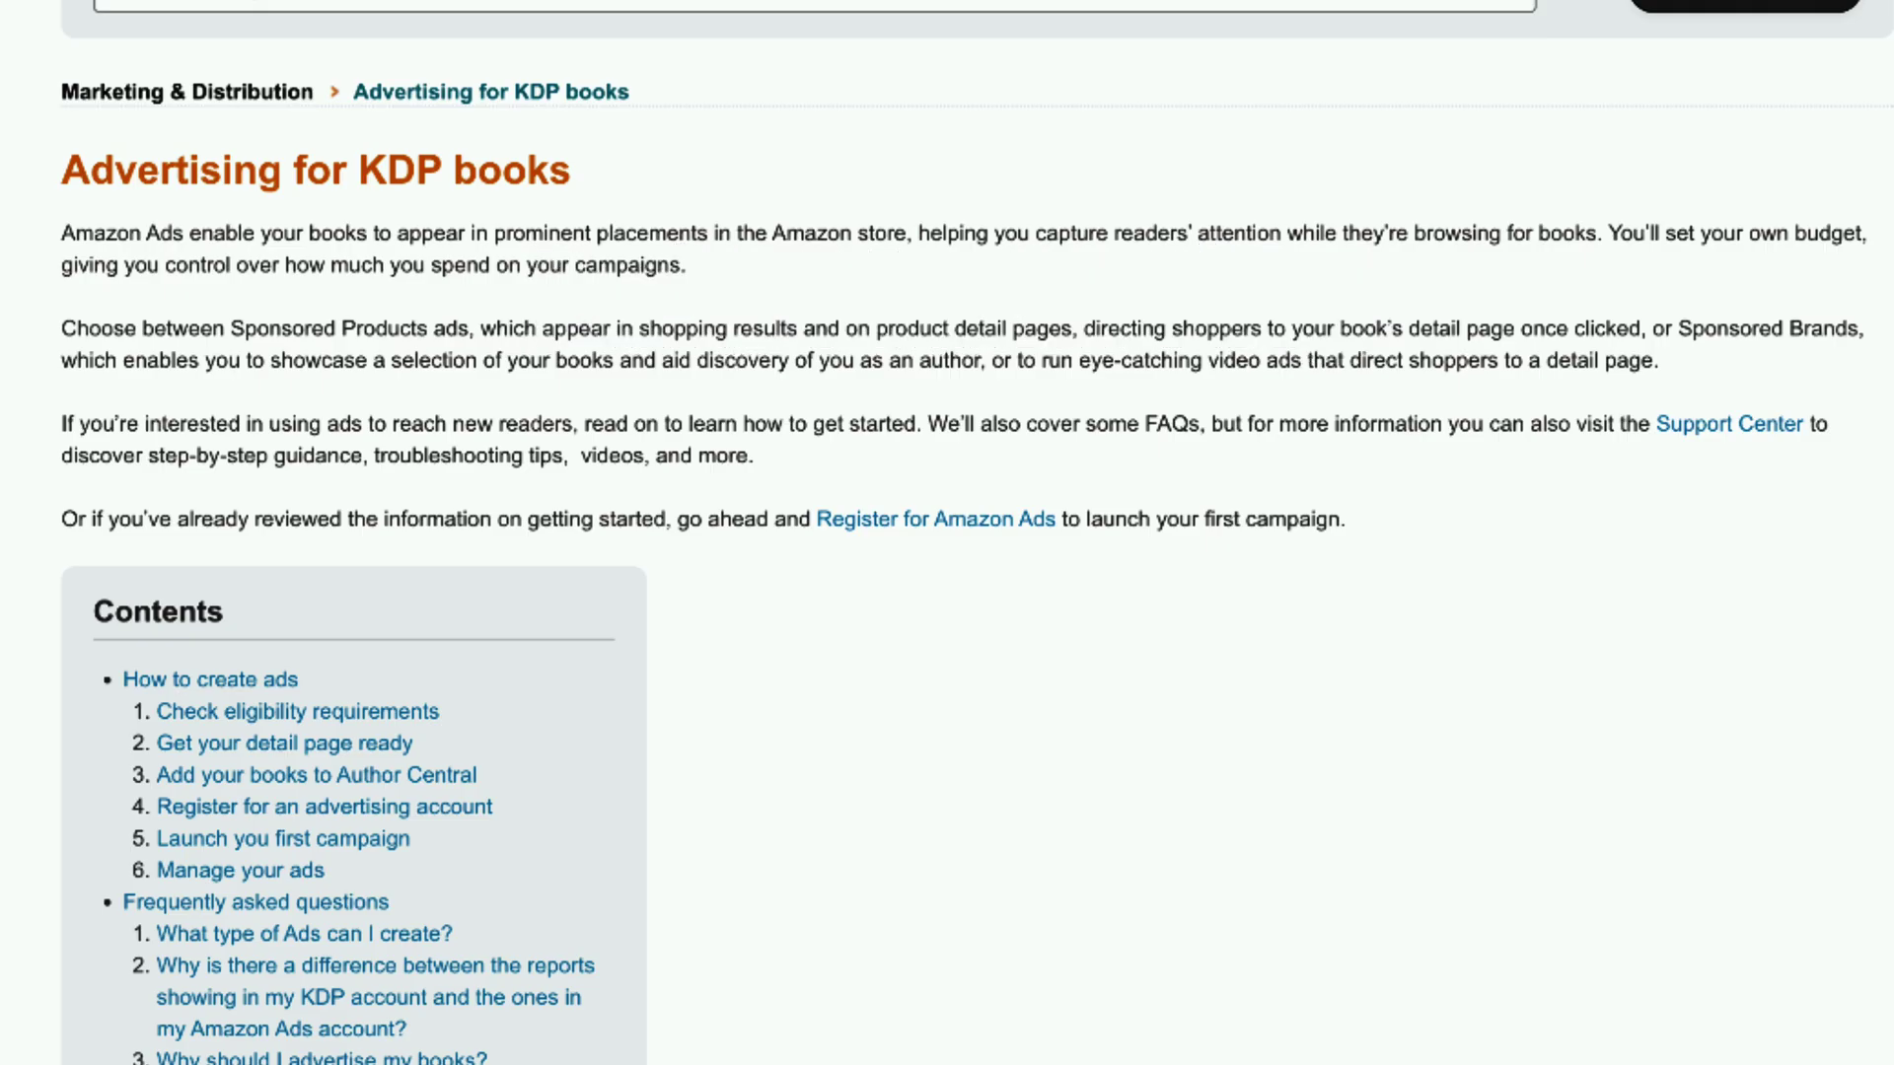
Step: Scroll the Advertising for KDP books page through How to create ads down to the FAQ
{"action": "scroll", "coordinate": [947, 533], "scroll_direction": "down", "scroll_amount": 8}
{"action": "scroll", "coordinate": [947, 532], "scroll_direction": "down", "scroll_amount": 10}
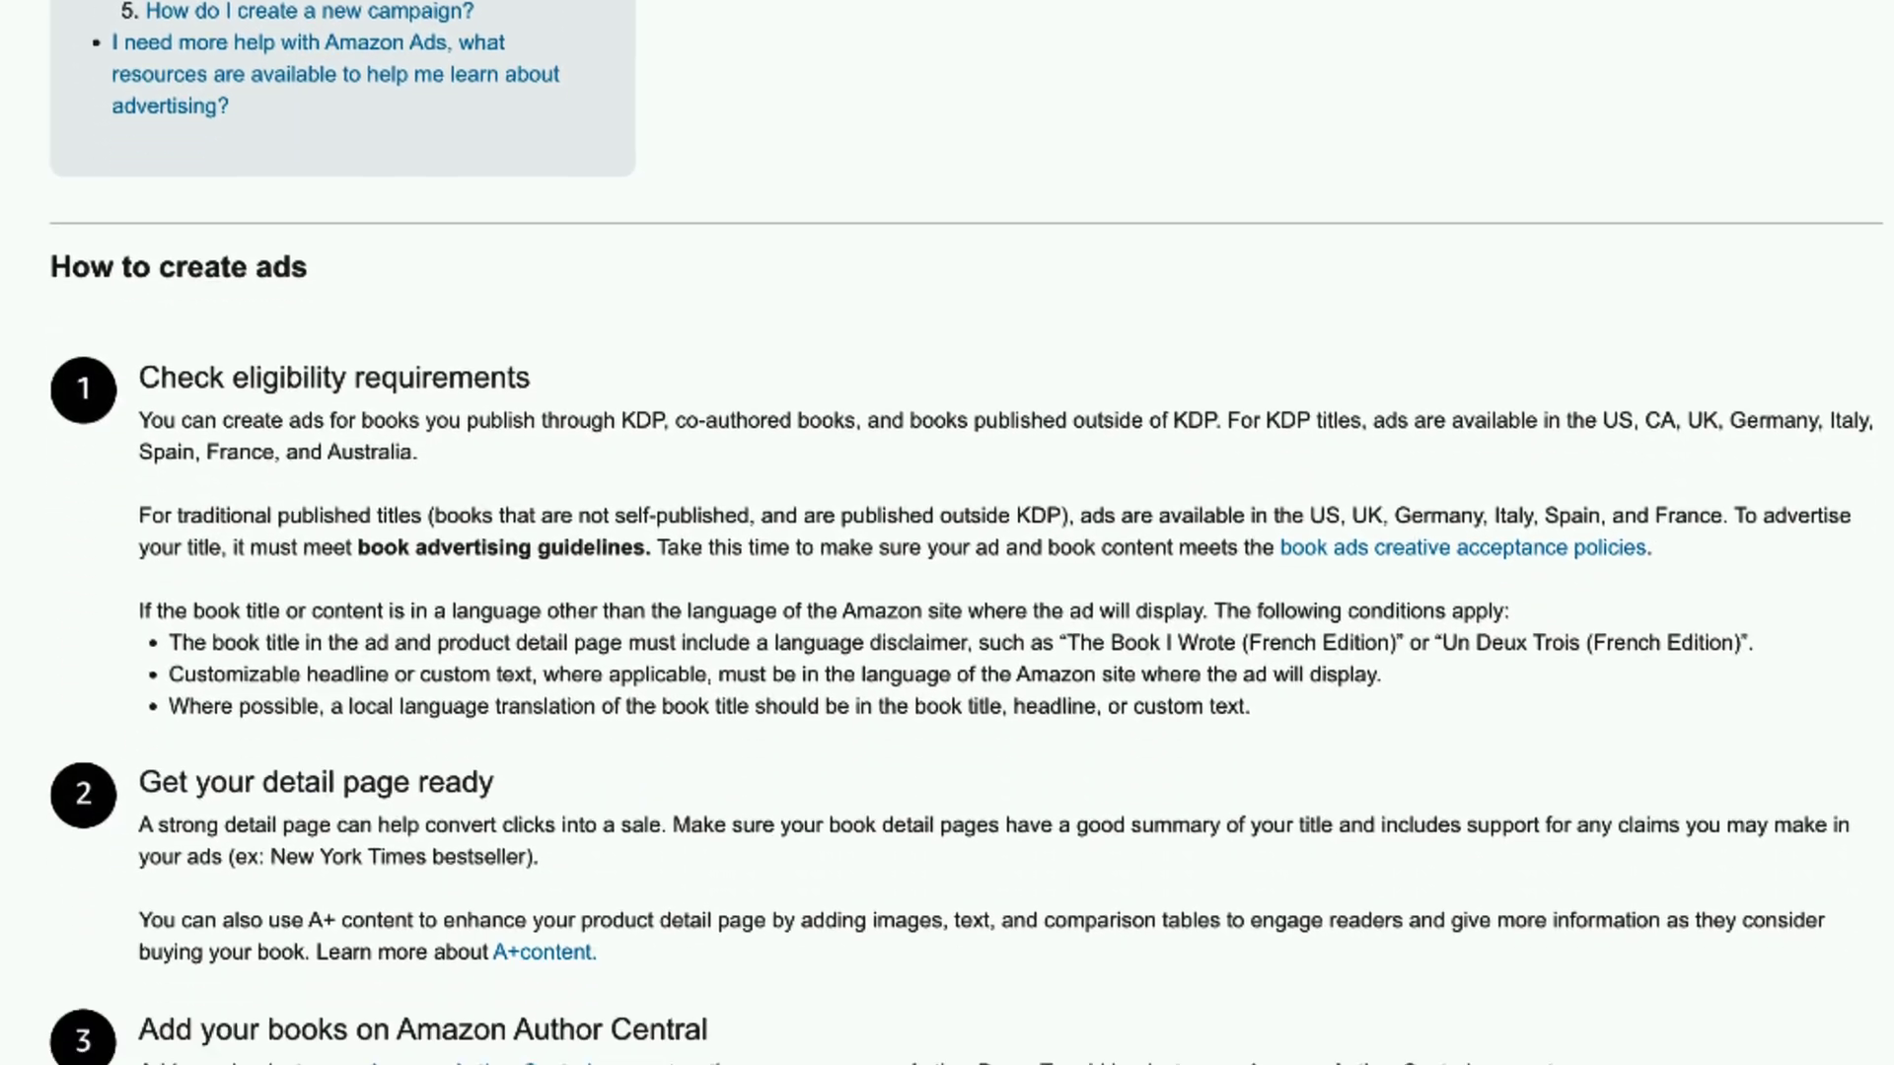
{"action": "scroll", "coordinate": [947, 533], "scroll_direction": "down", "scroll_amount": 10}
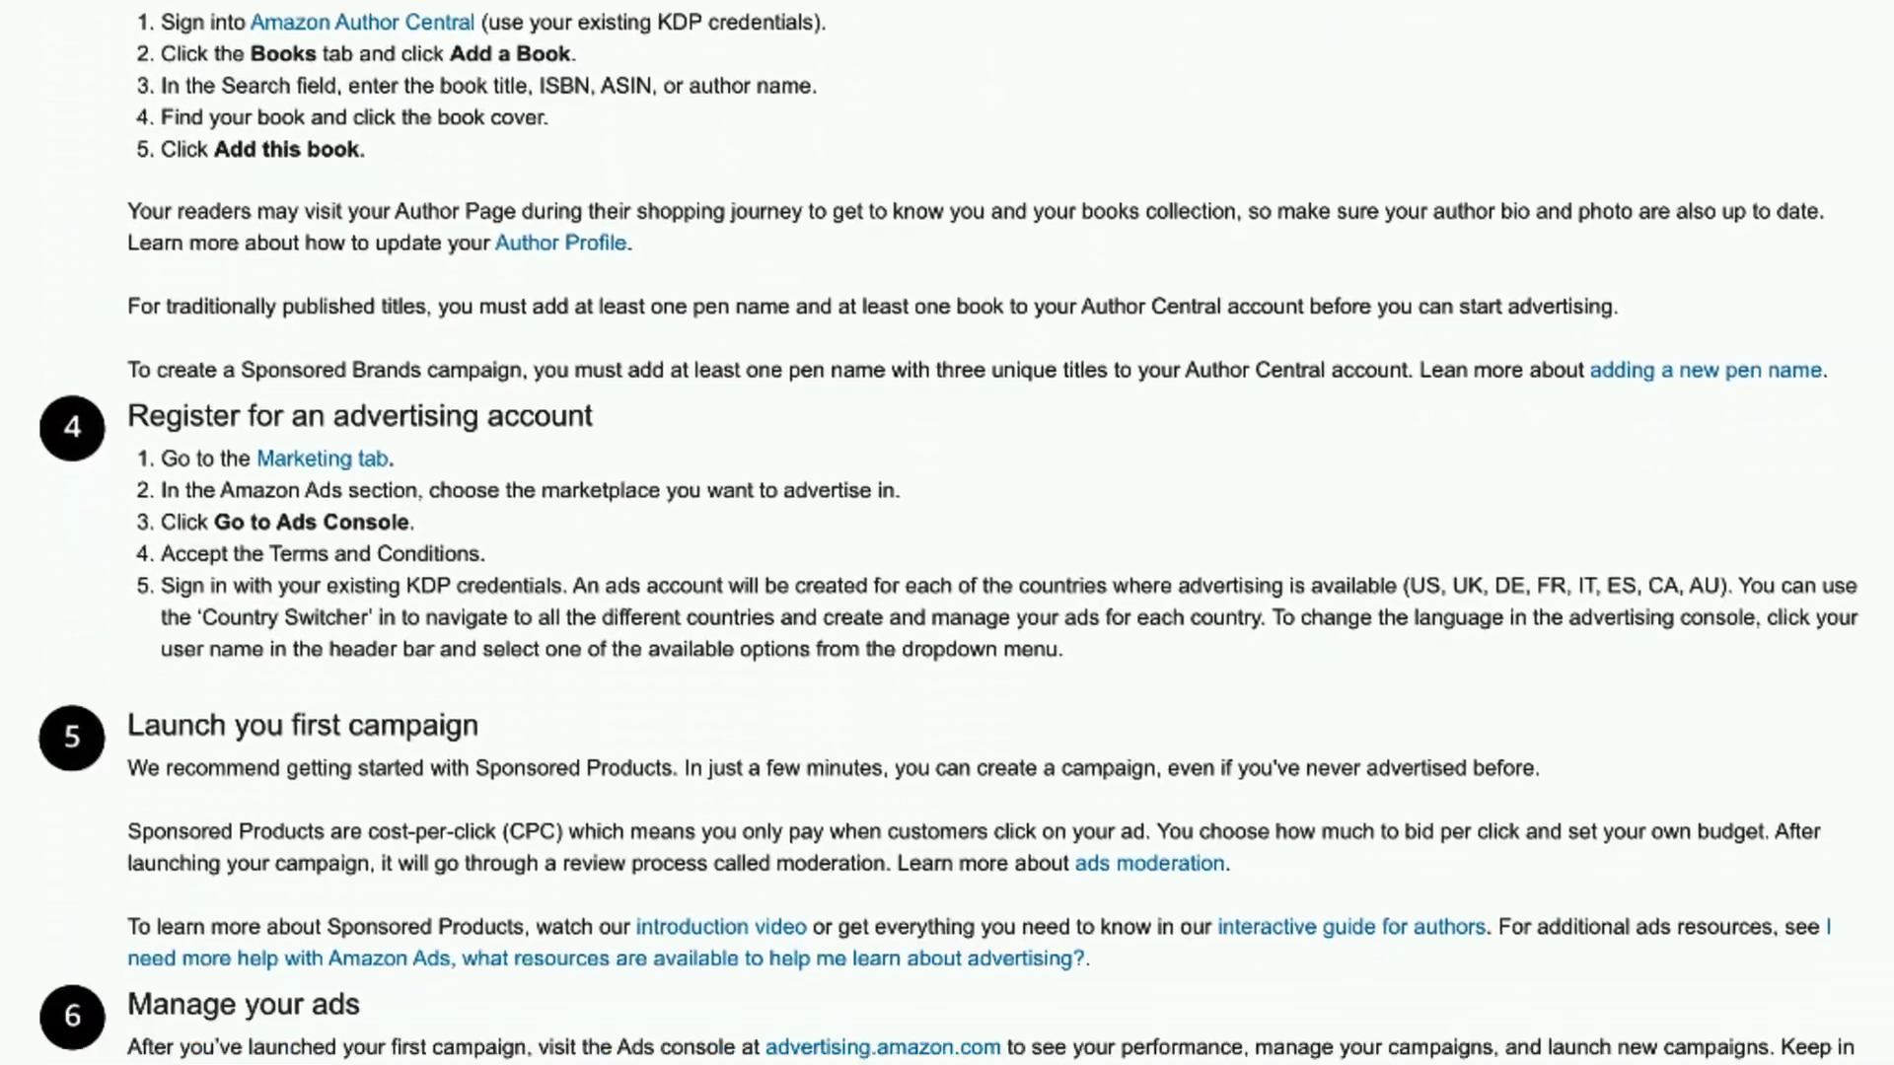
{"action": "scroll", "coordinate": [947, 532], "scroll_direction": "down", "scroll_amount": 7}
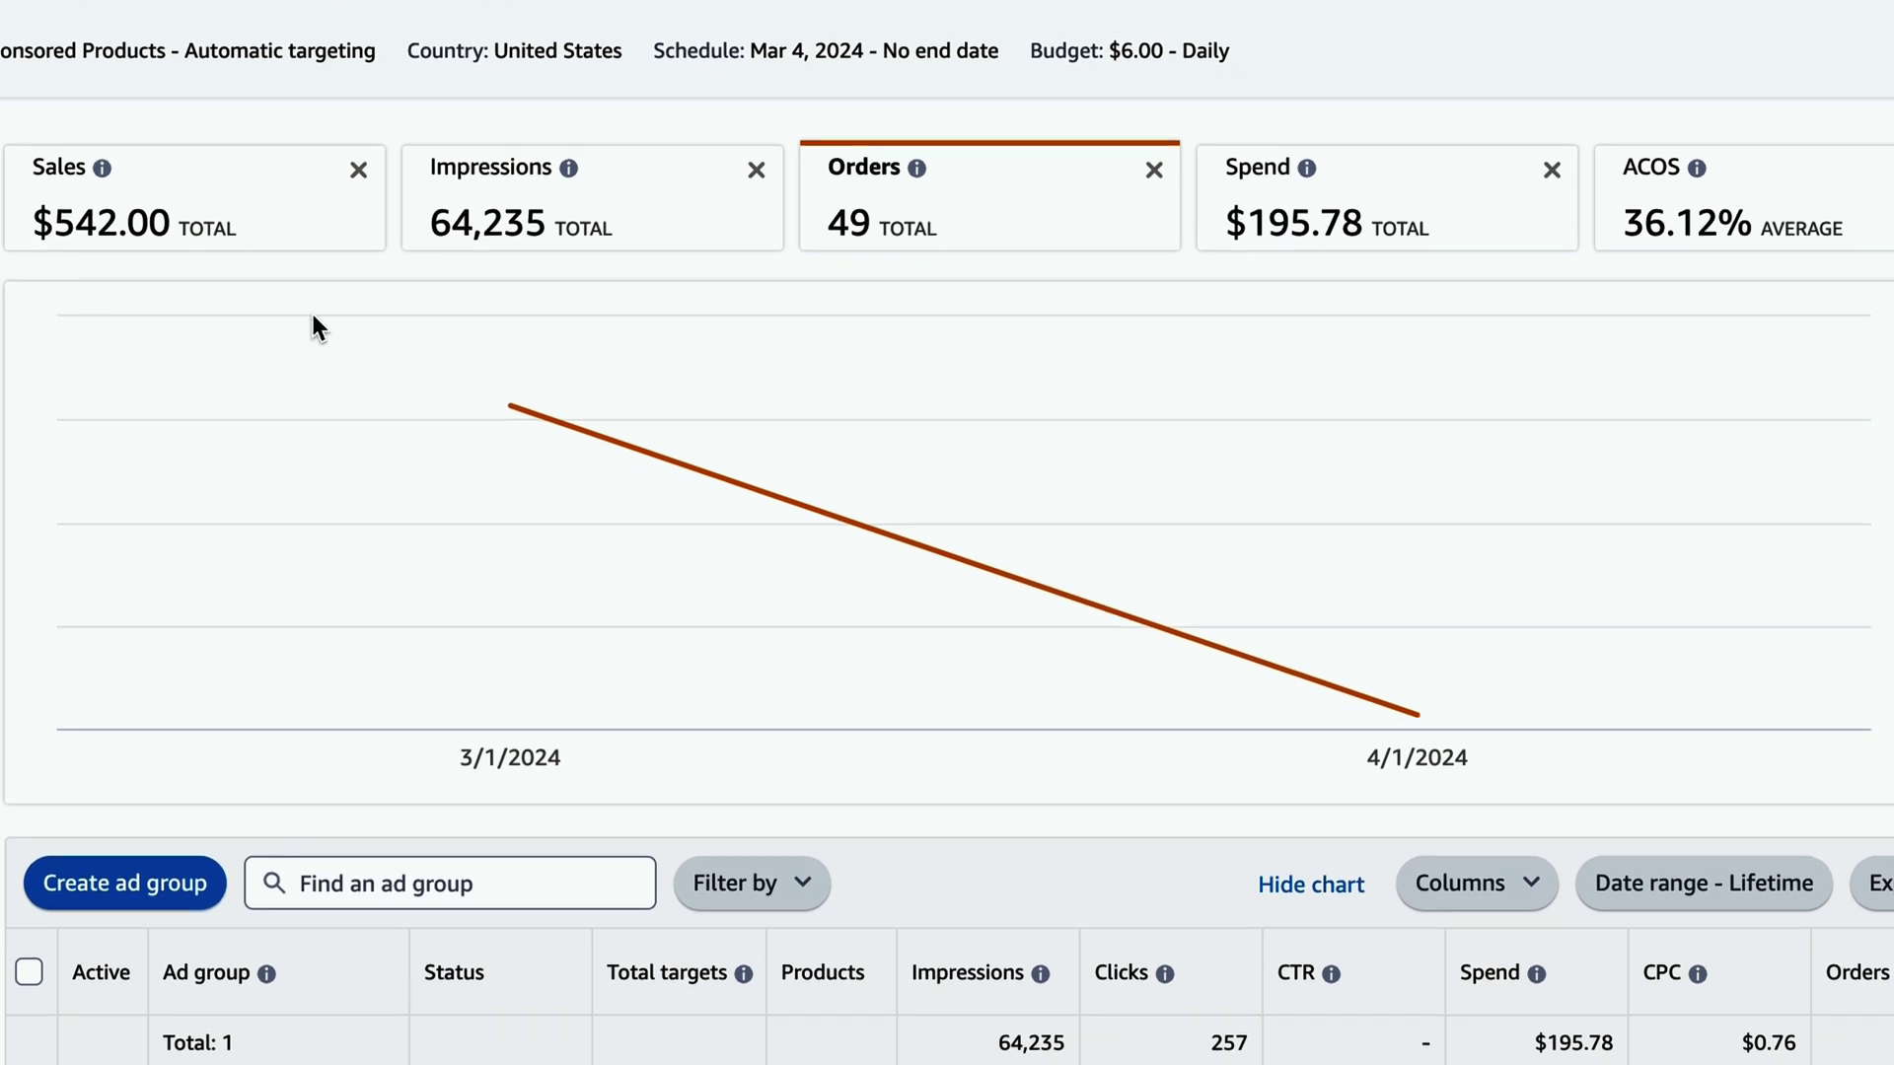
Step: Scroll the Sales-sorted customer search-term table of 117 terms totalling $529.00 sales
{"action": "mouse_move", "coordinate": [464, 292]}
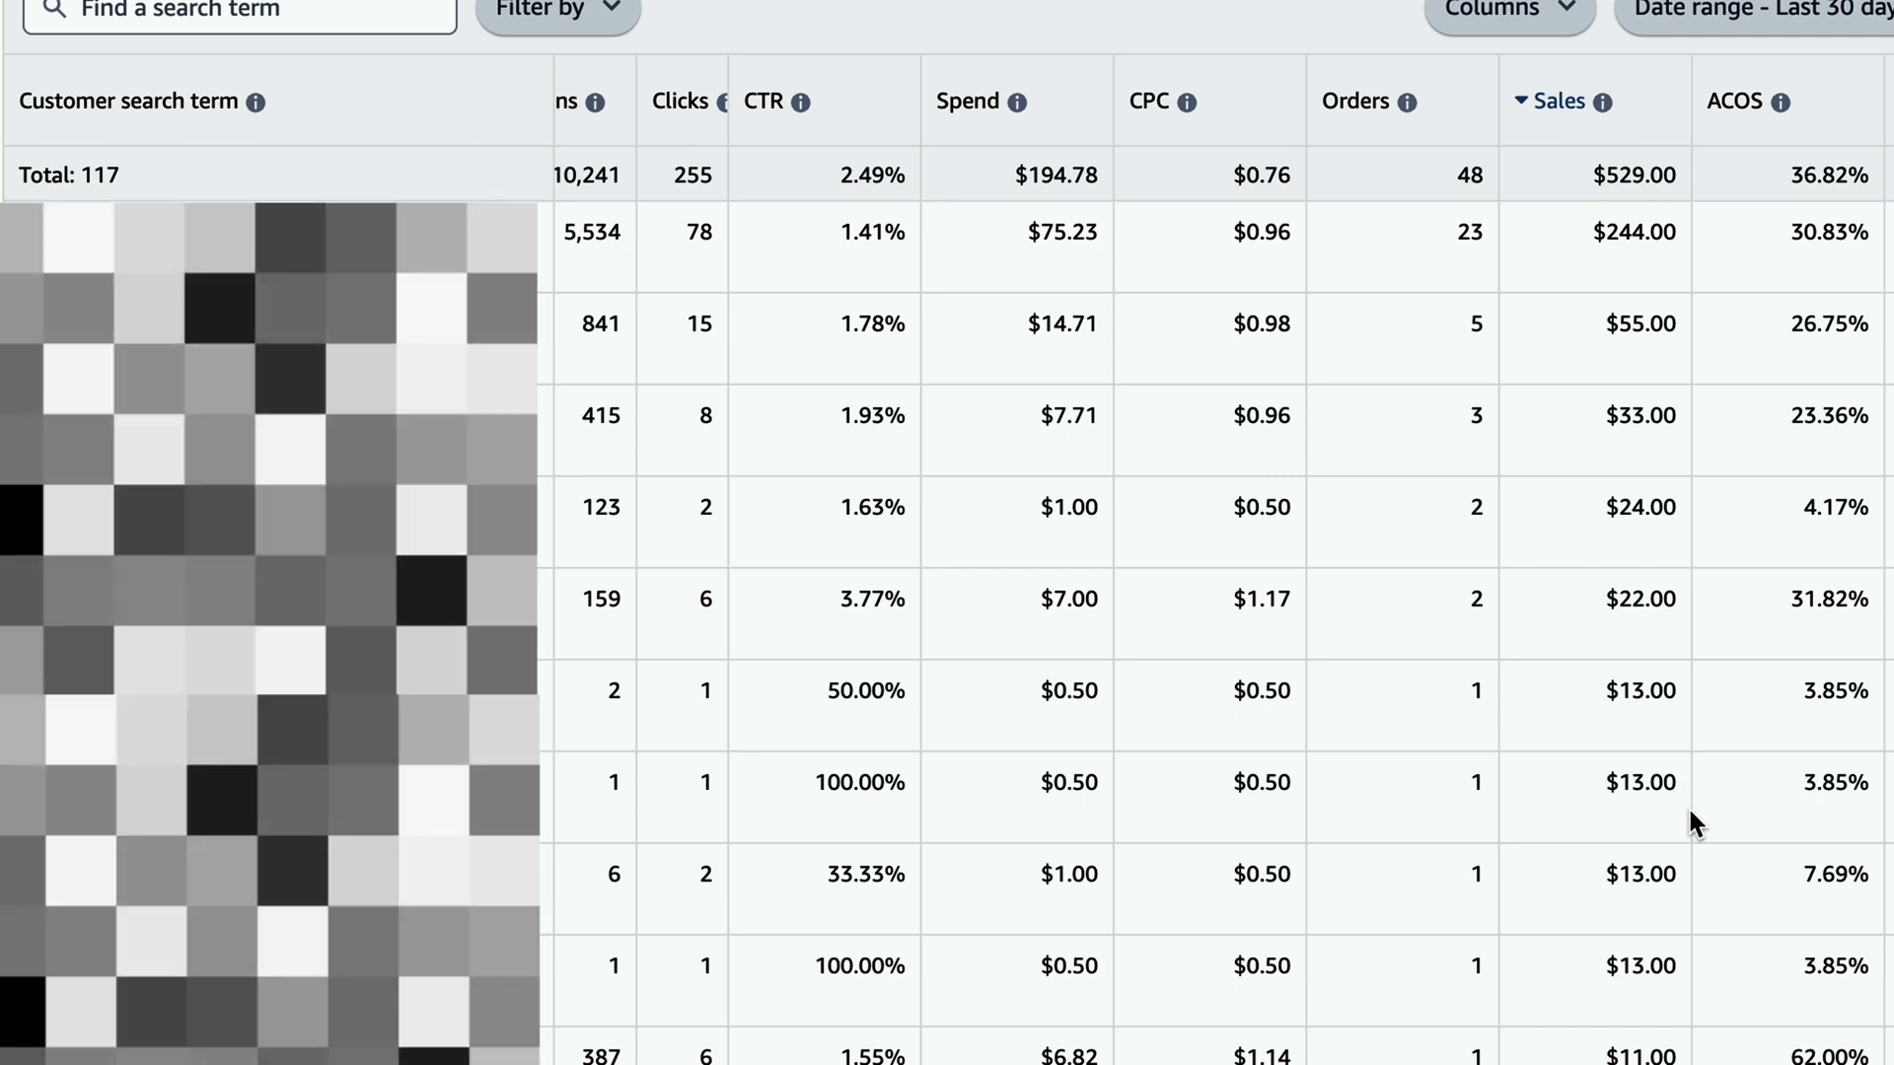
{"action": "scroll", "coordinate": [1681, 1010], "scroll_direction": "down", "scroll_amount": 2}
{"action": "scroll", "coordinate": [1683, 1022], "scroll_direction": "down", "scroll_amount": 10}
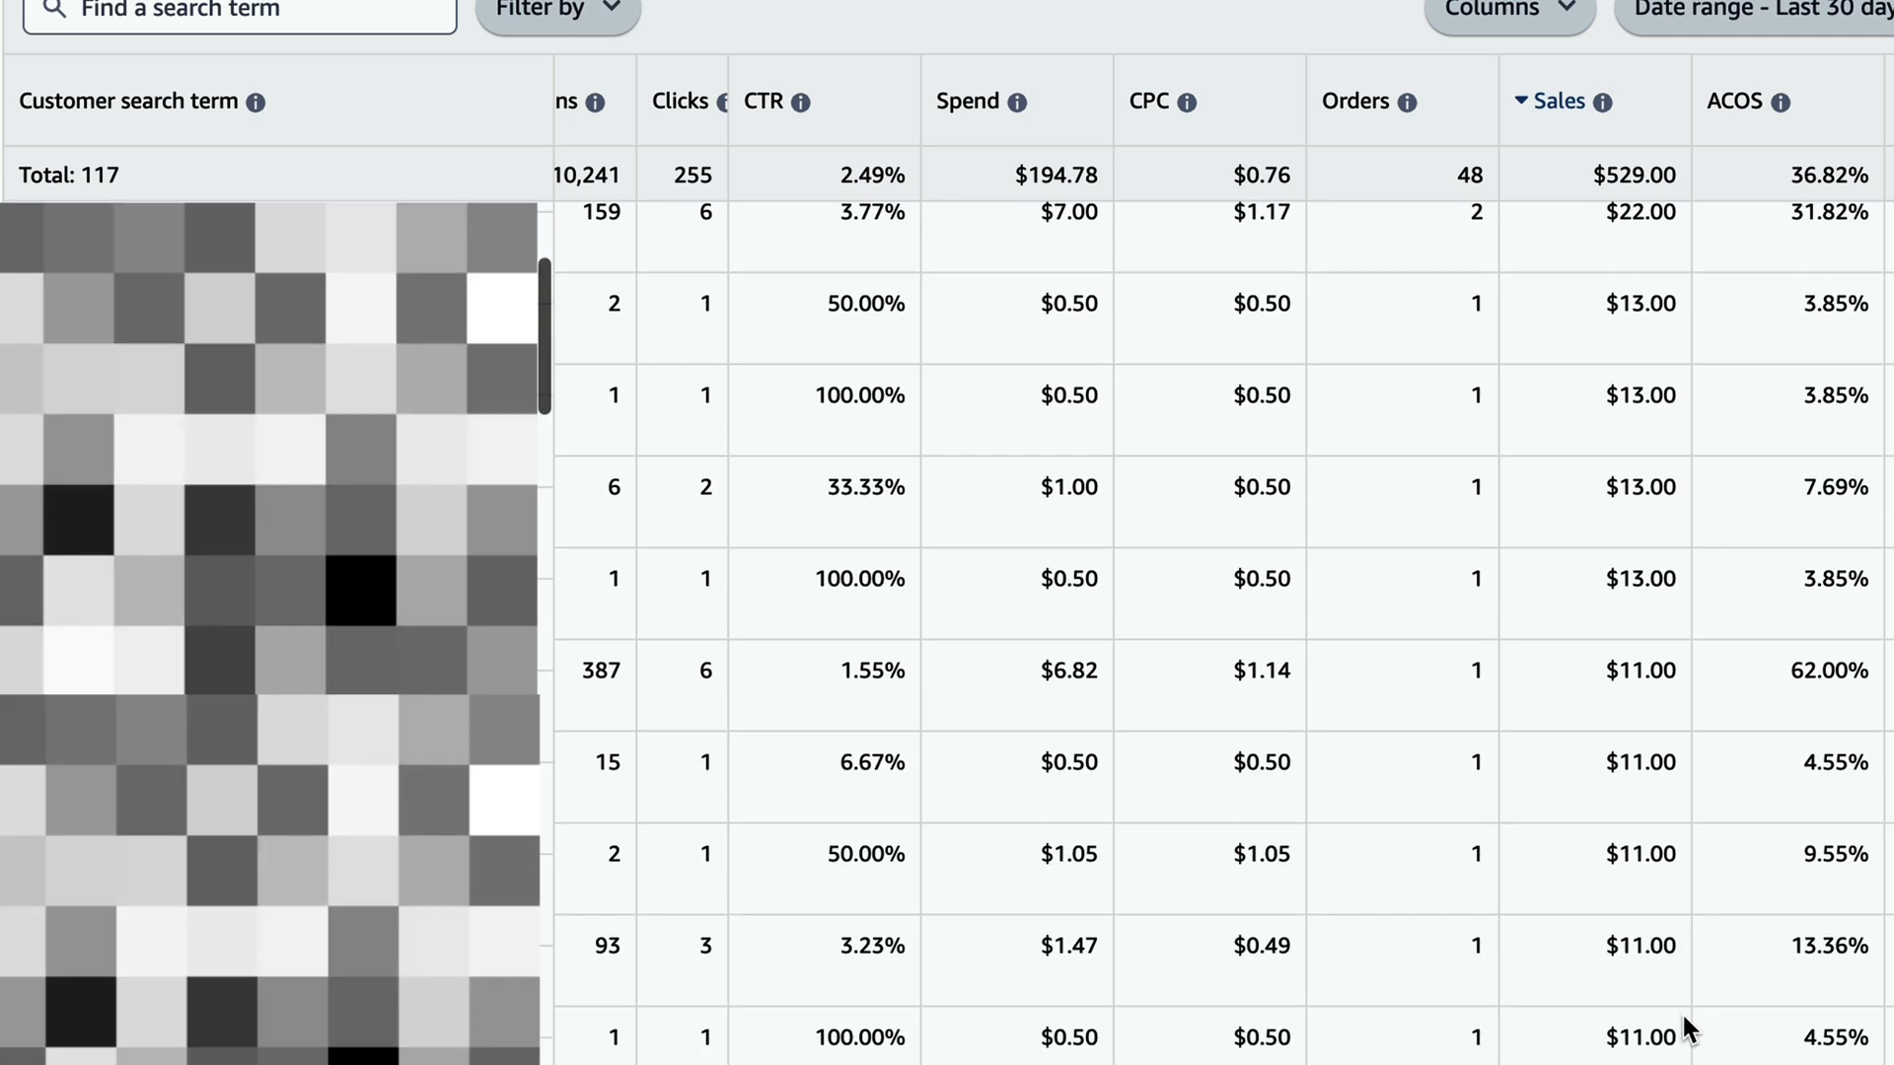
{"action": "scroll", "coordinate": [1681, 1010], "scroll_direction": "down", "scroll_amount": 1}
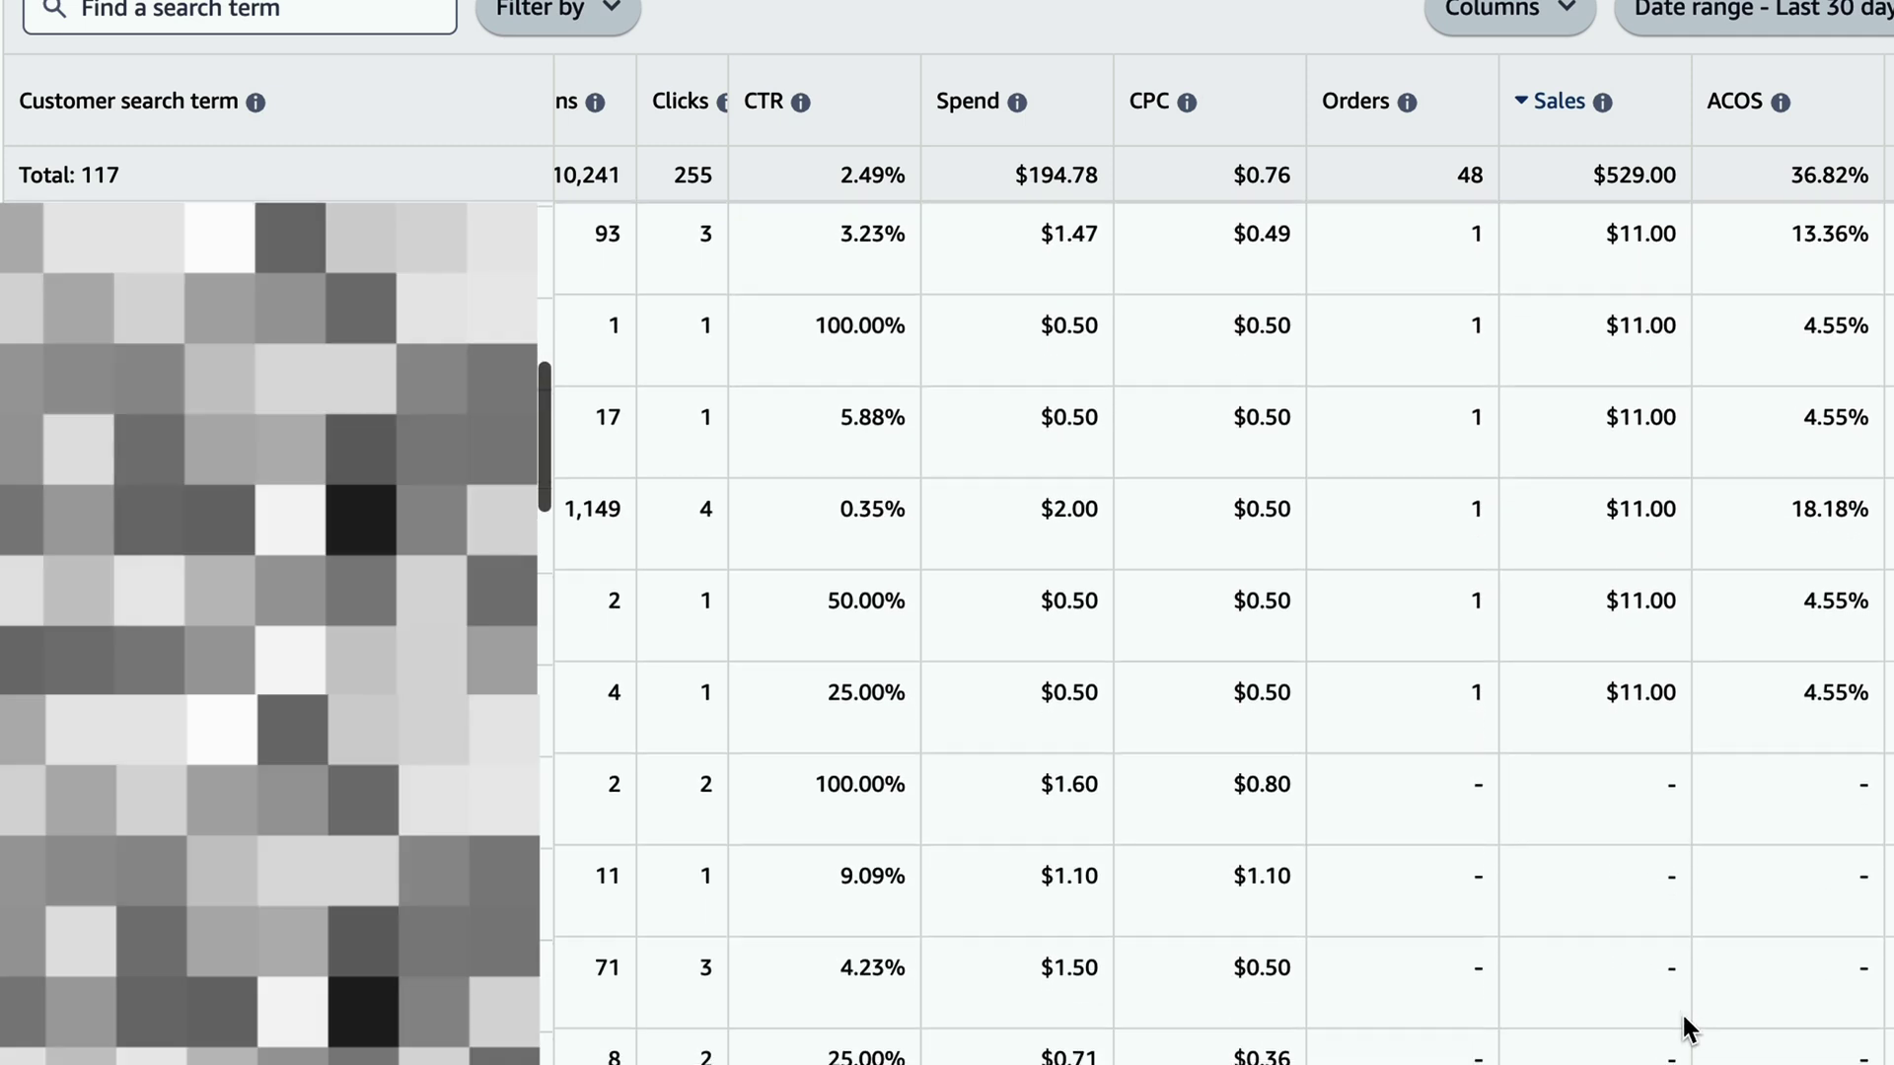